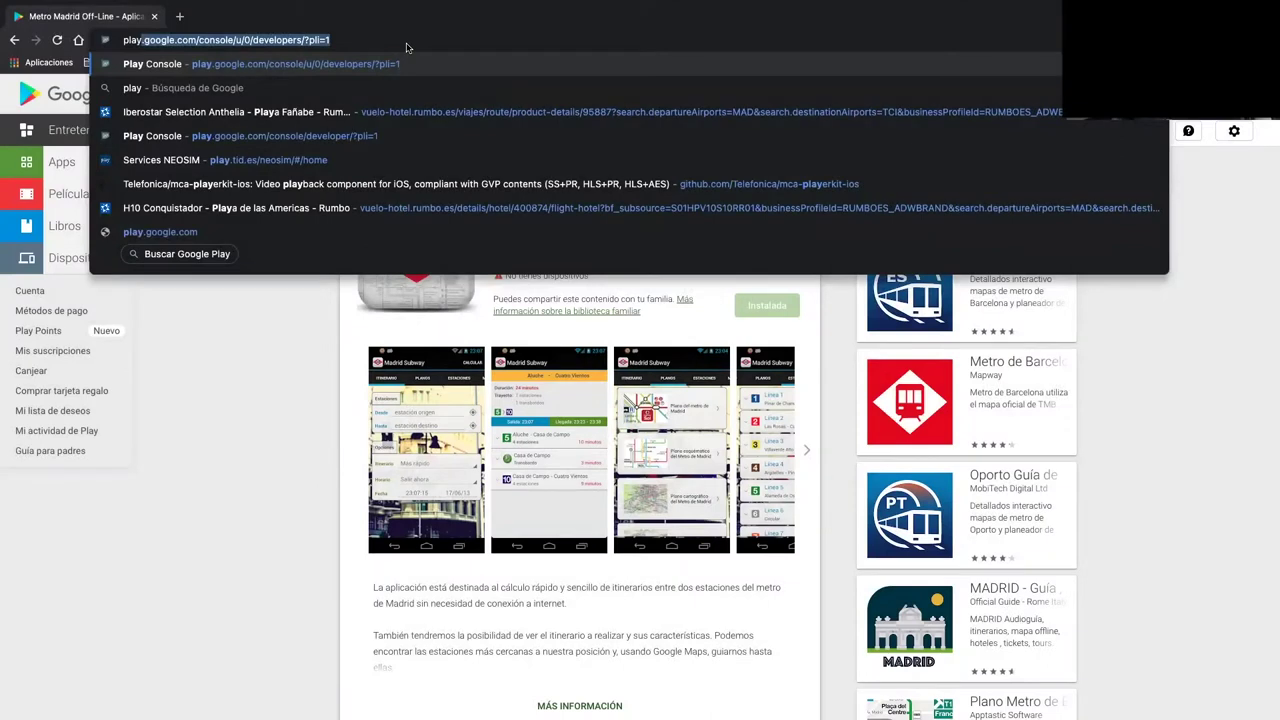
- Open the Play Console developer site and enter the personal developer account, the first one offered
key(Return)
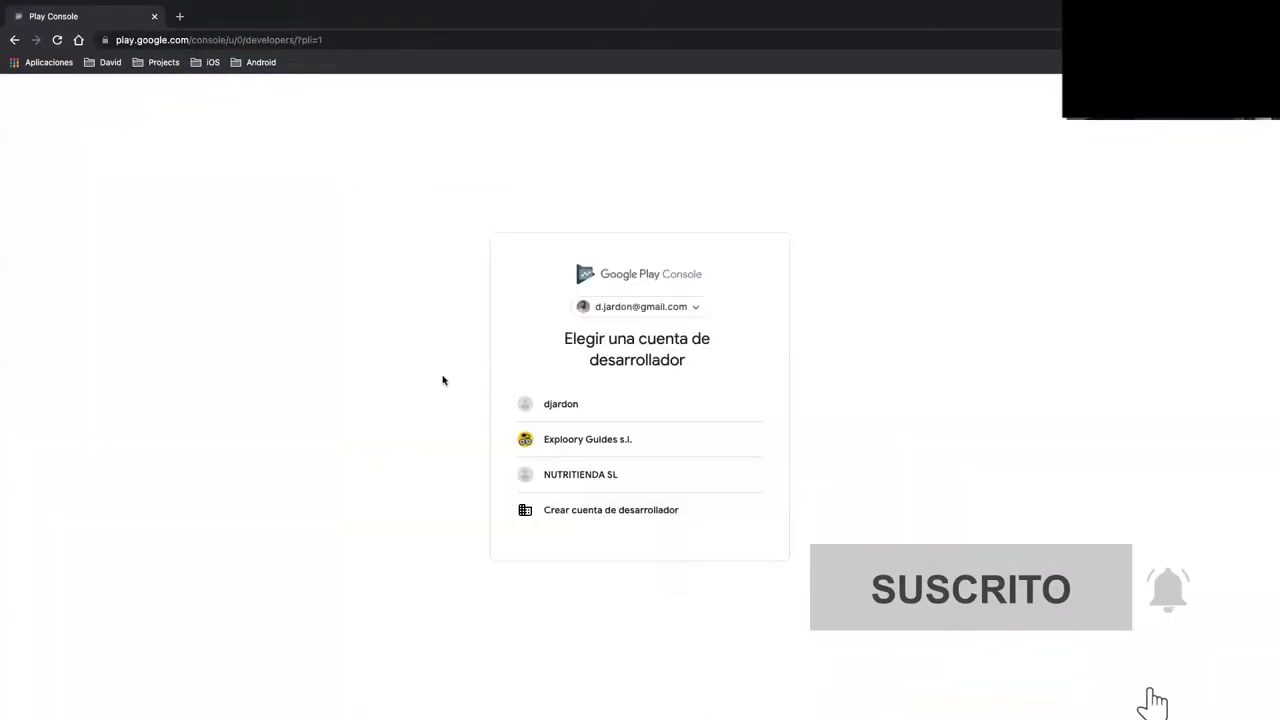
click(575, 405)
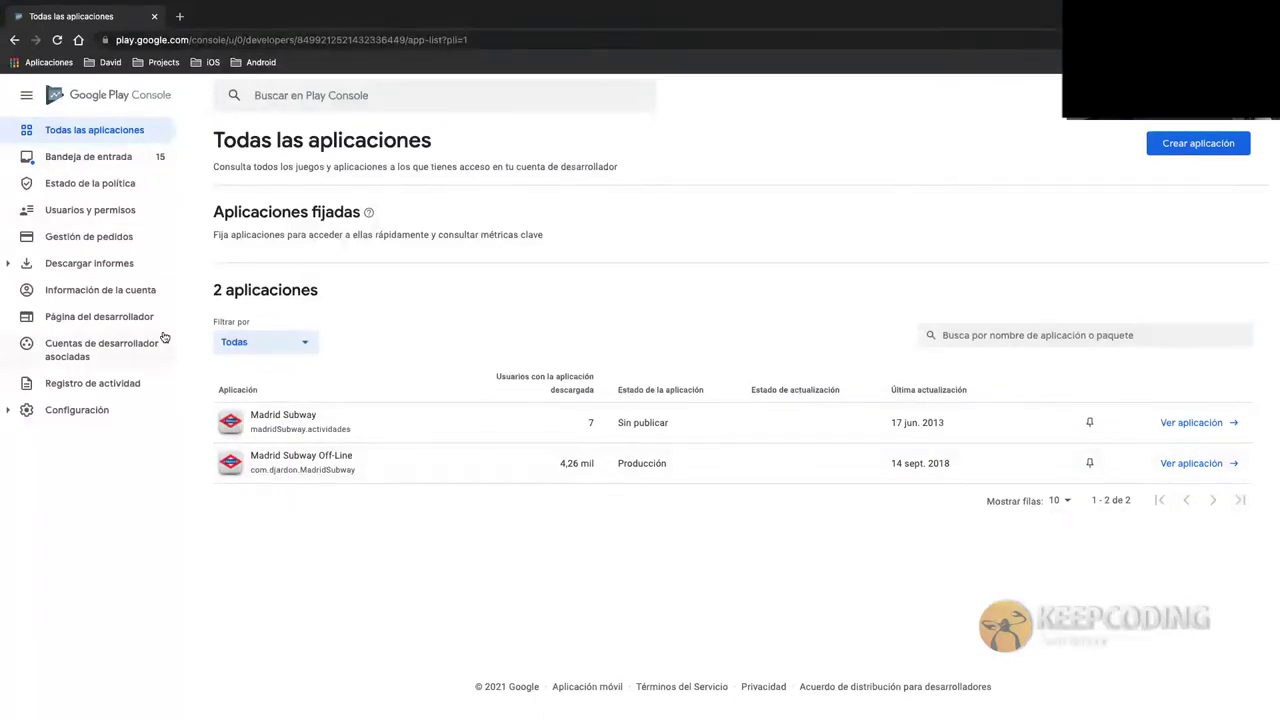
- Look through the options under the account's Configuración and Descargar informes sections, leaving both collapsed
click(9, 410)
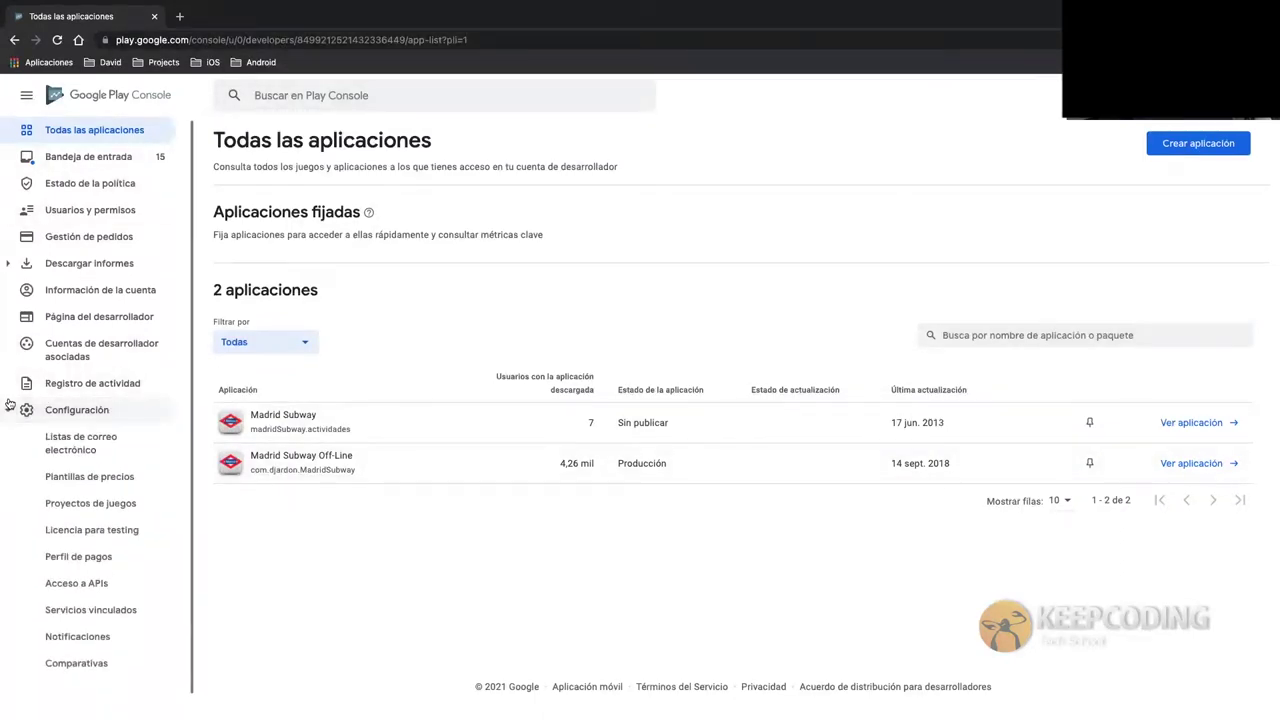
click(9, 264)
click(9, 264)
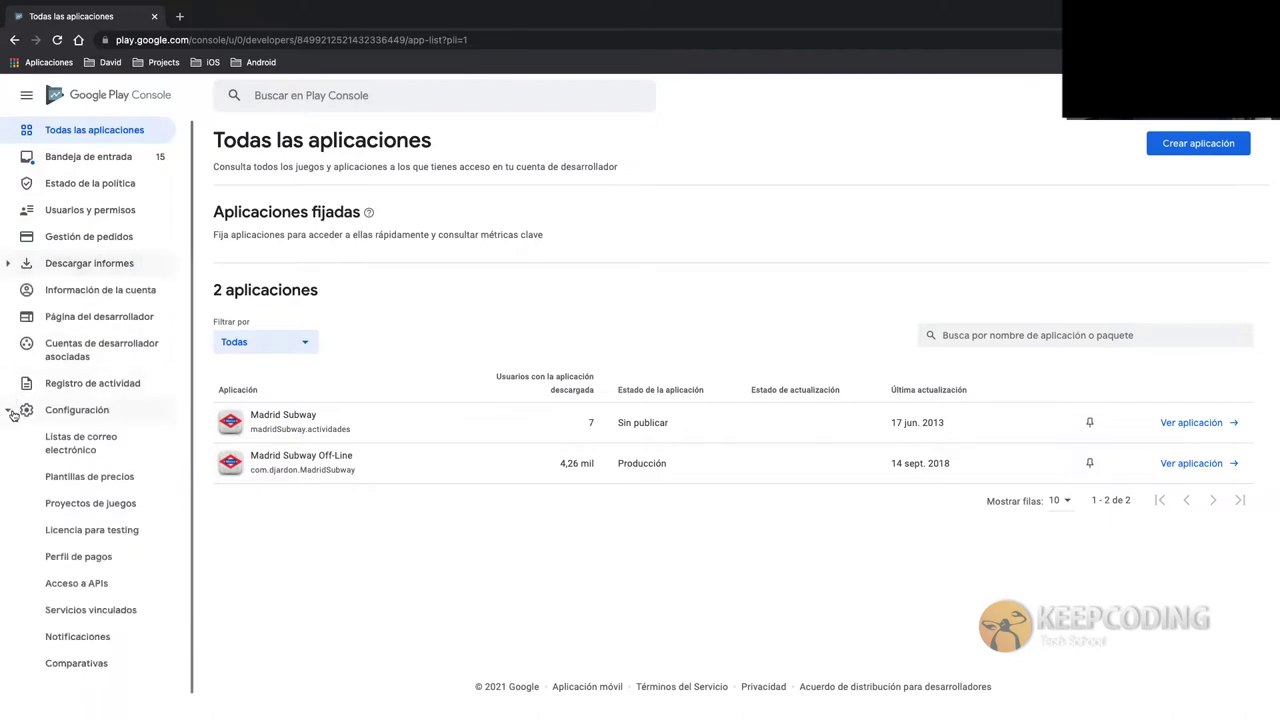
click(10, 411)
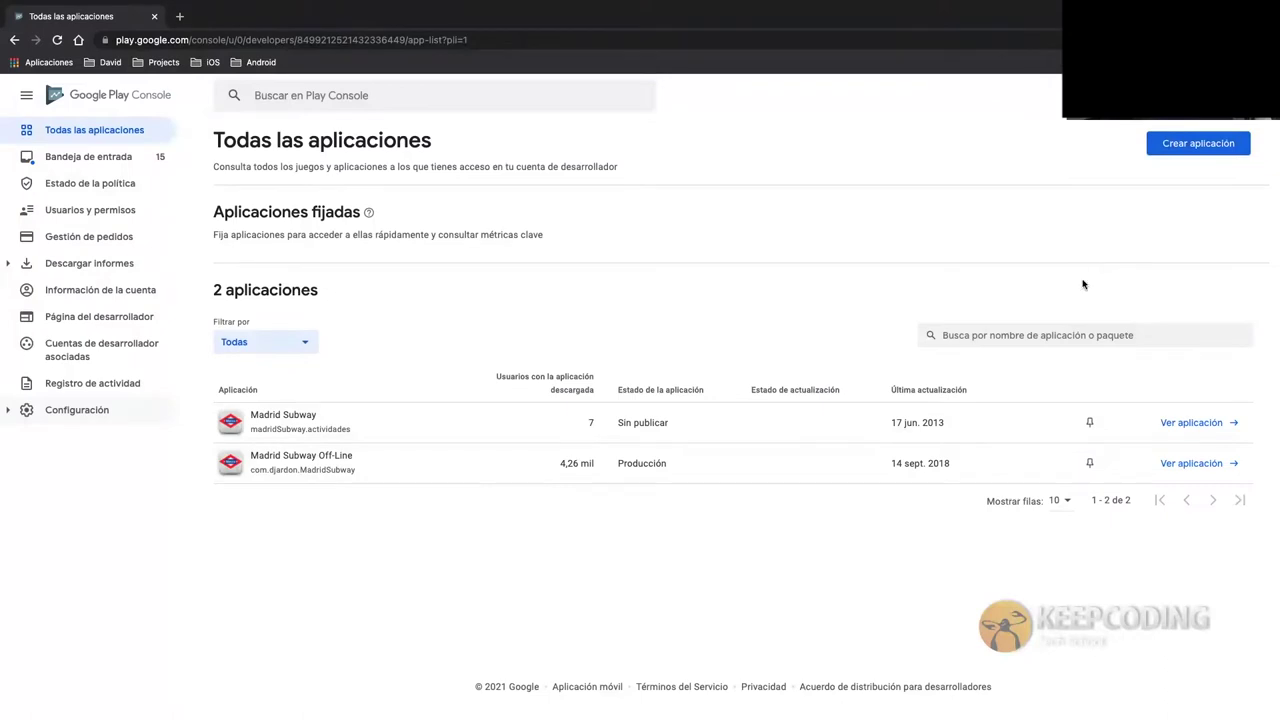
- Review the details and declarations required in the new application form, including the US export laws, and return to the list of all applications
click(1160, 145)
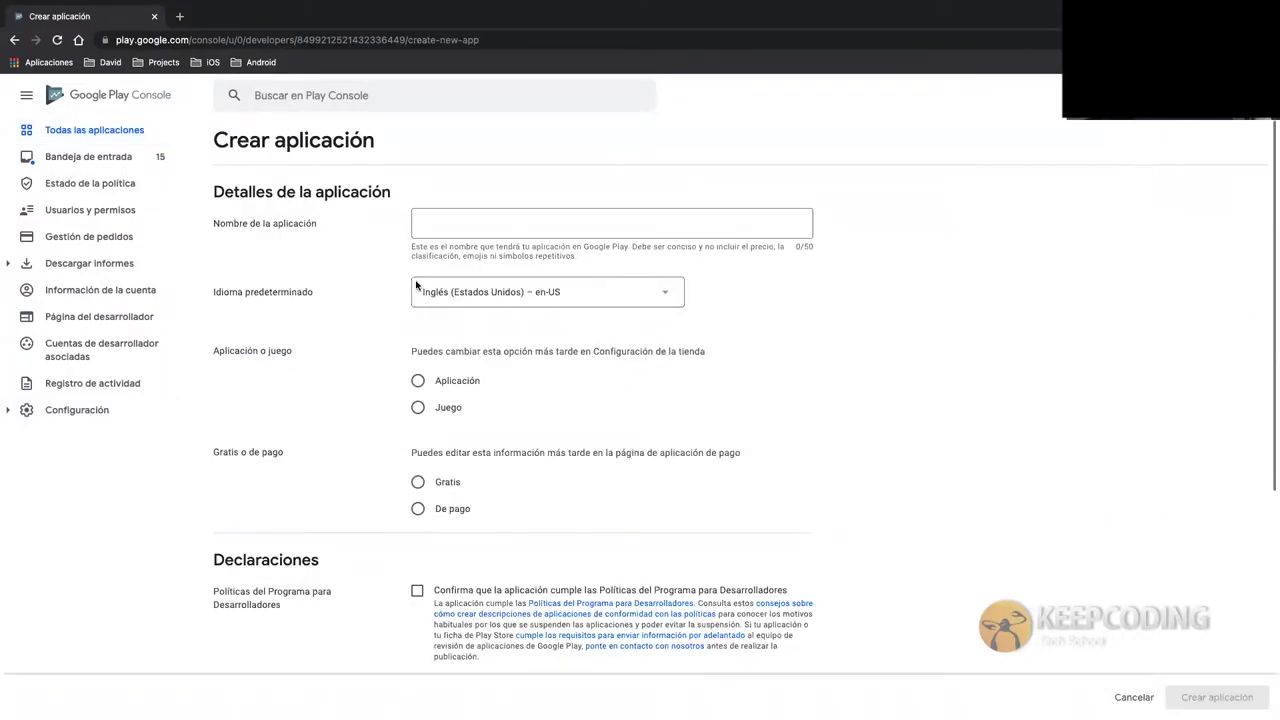
scroll(410, 335, down, 2)
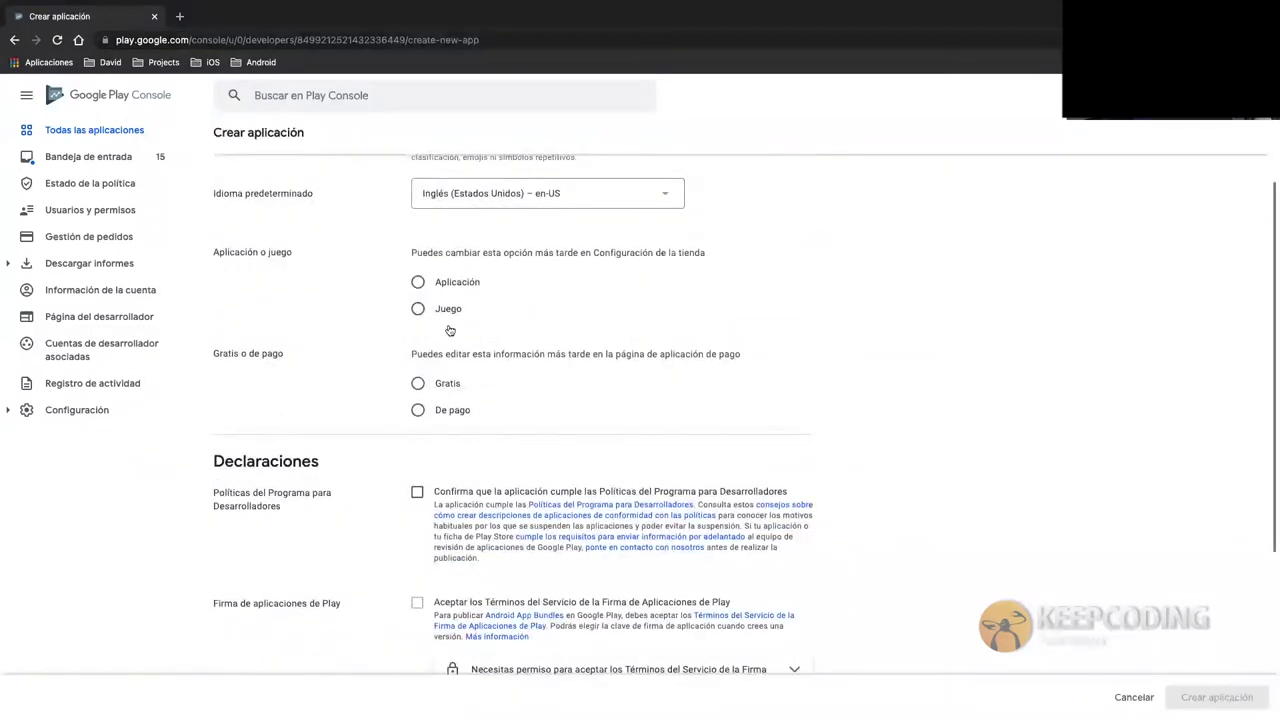
scroll(404, 445, down, 3)
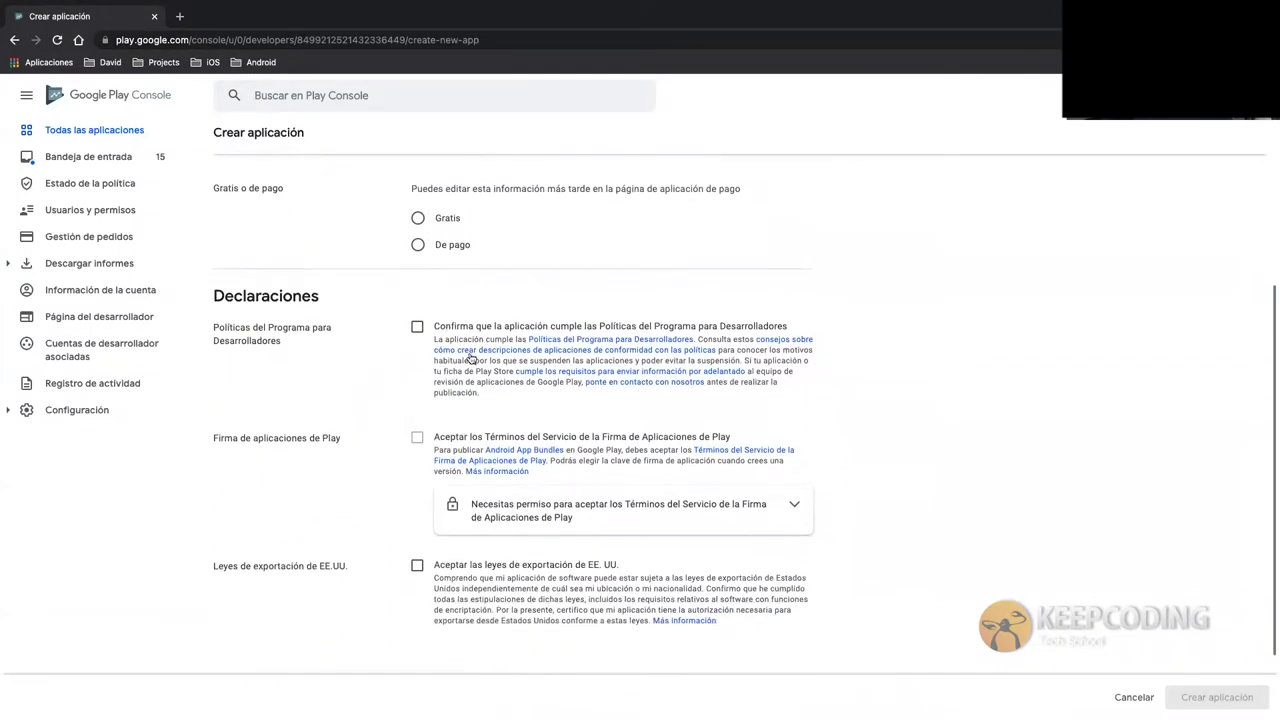
scroll(424, 606, down, 1)
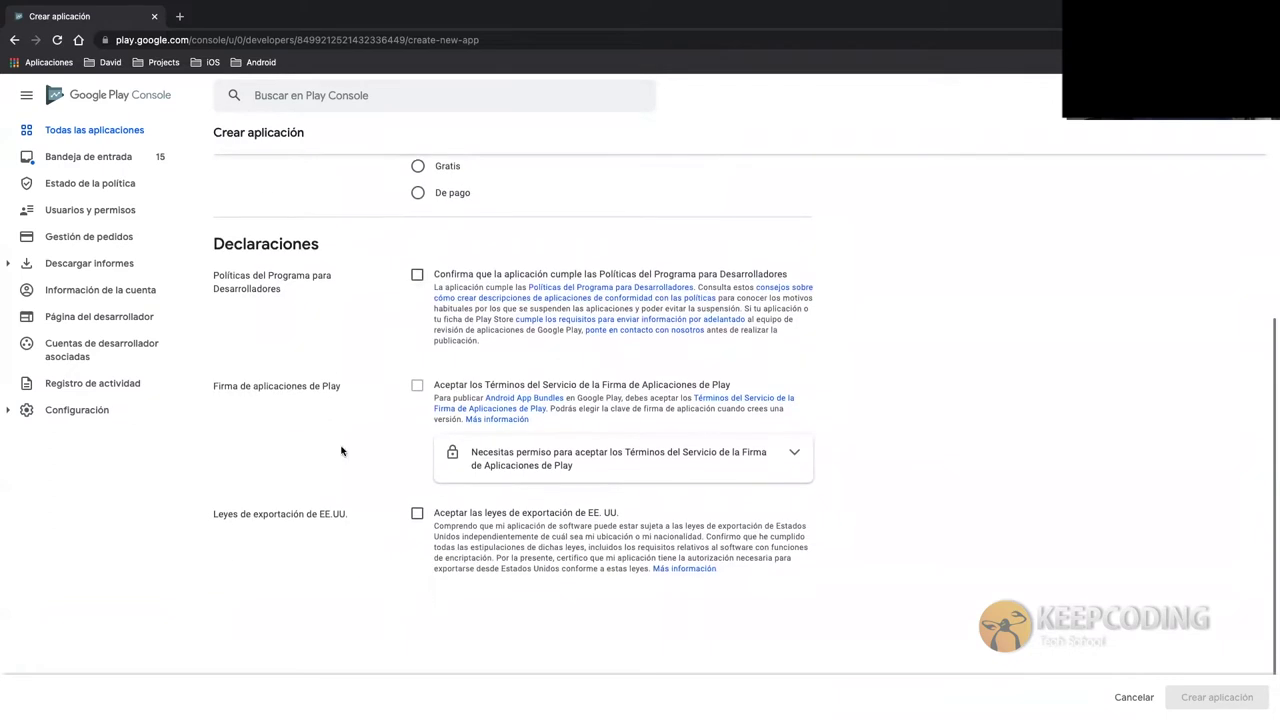
drag(492, 514, 620, 514)
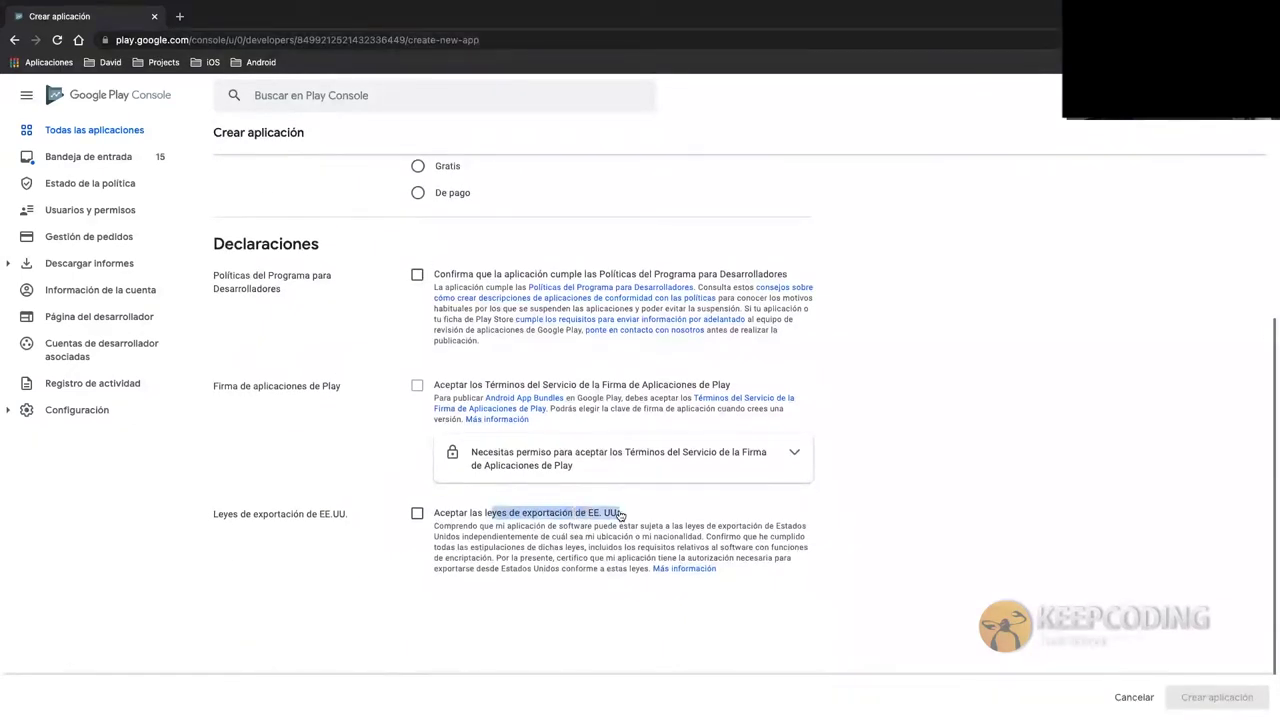
click(419, 516)
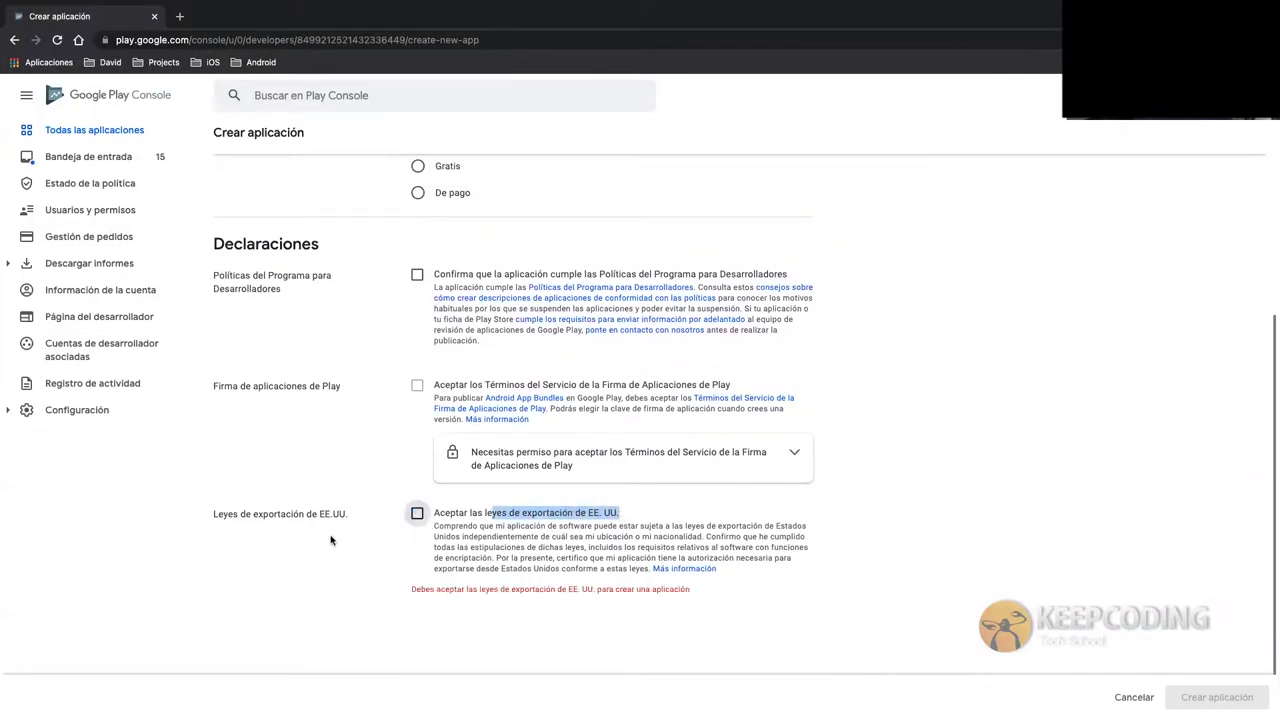
scroll(335, 538, up, 1)
scroll(328, 300, up, 3)
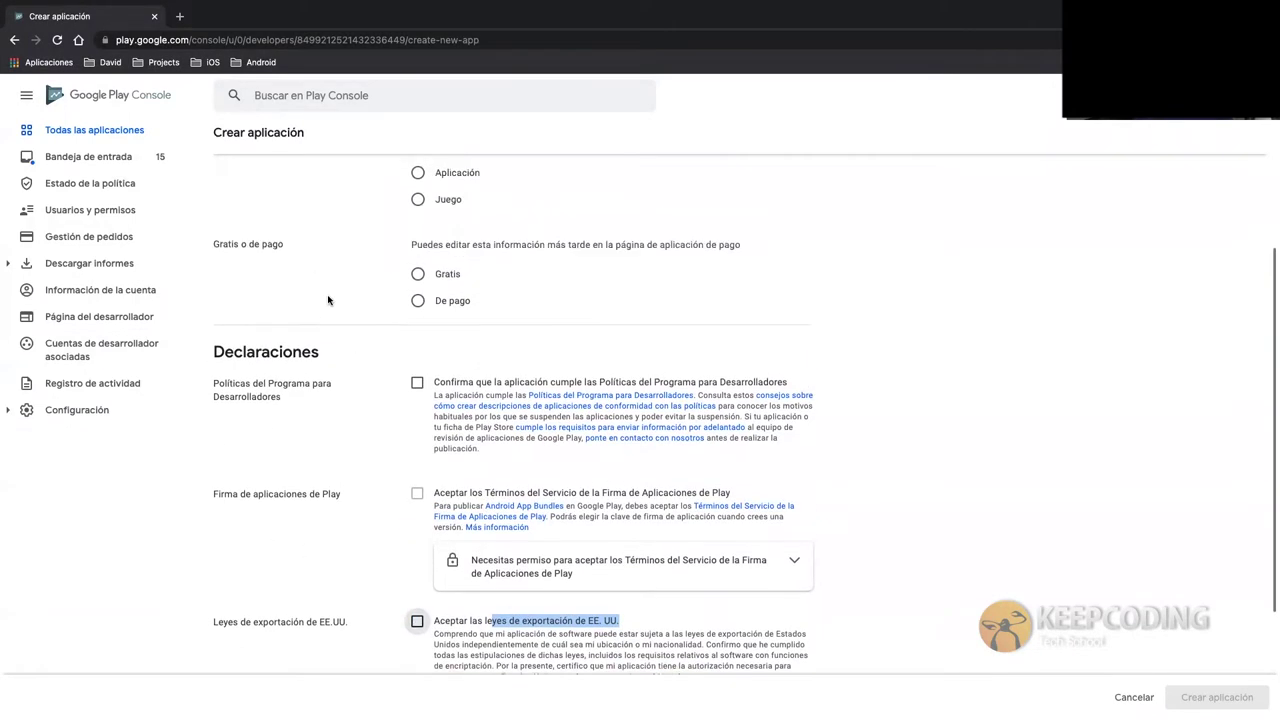
click(94, 130)
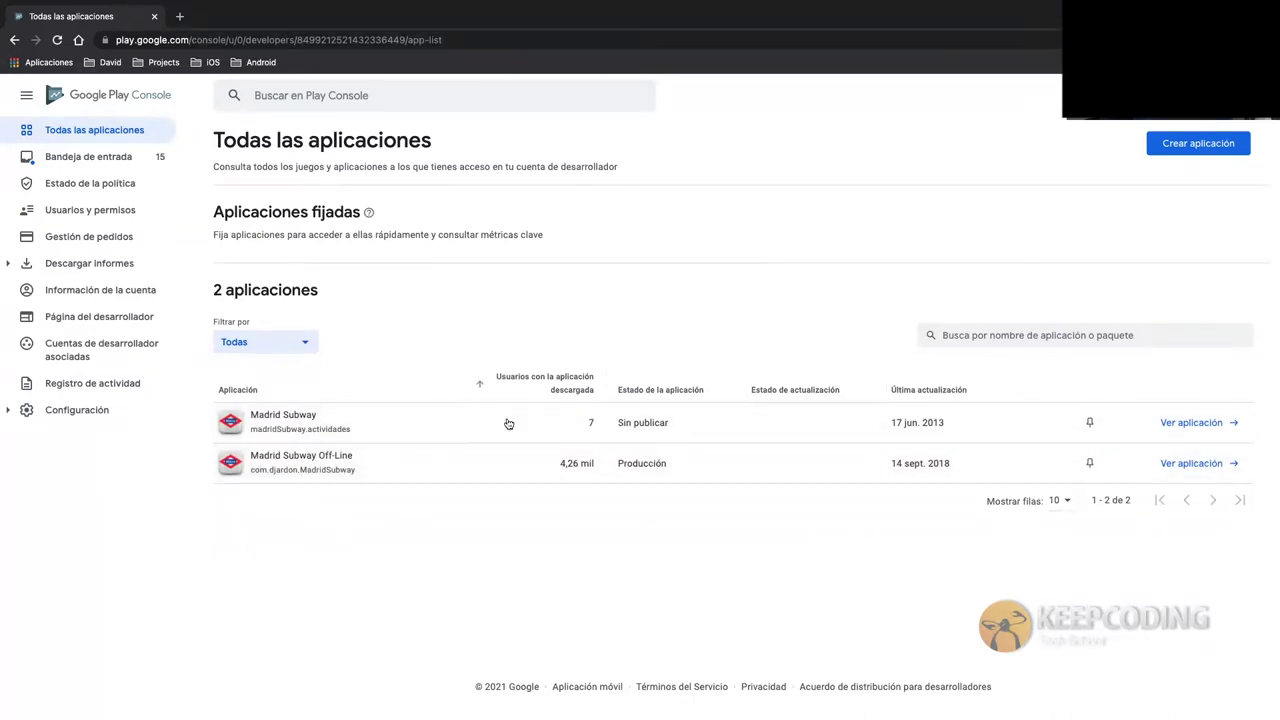
- Open the Madrid Subway Off-Line app and examine its dashboard's user metrics, store listing performance, Android vitals, reviews and app size
click(326, 471)
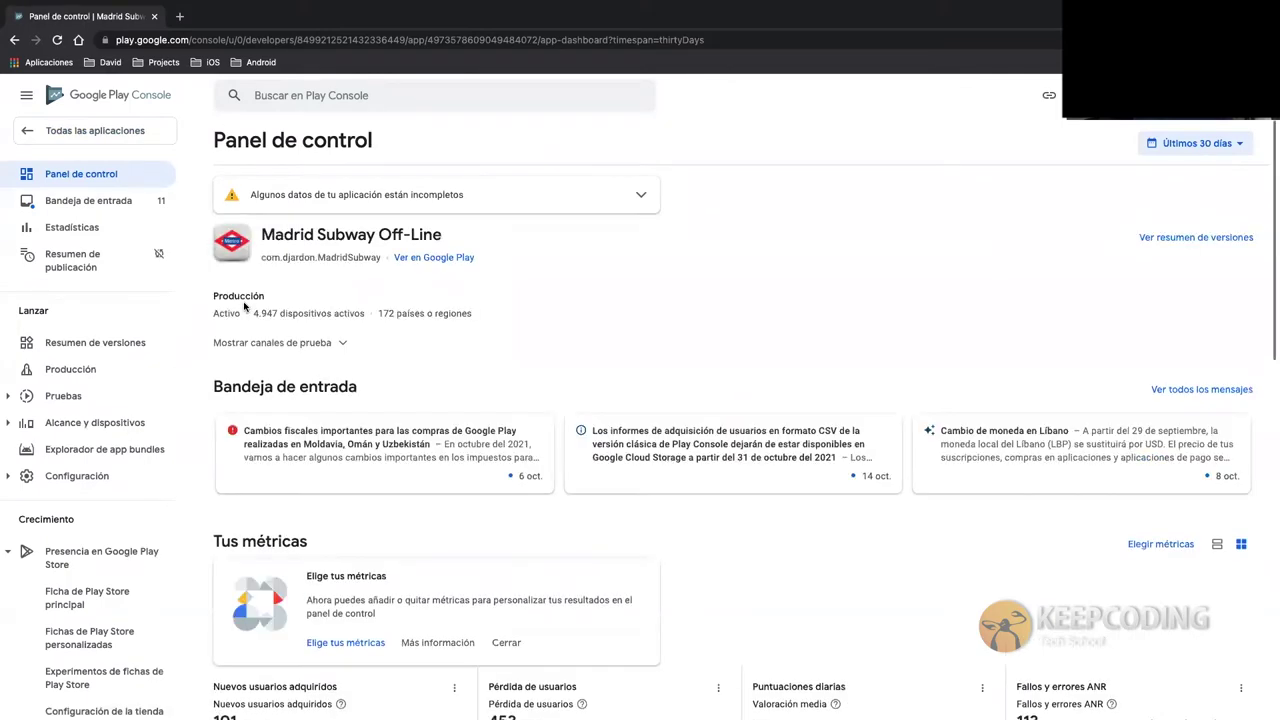
scroll(212, 478, down, 4)
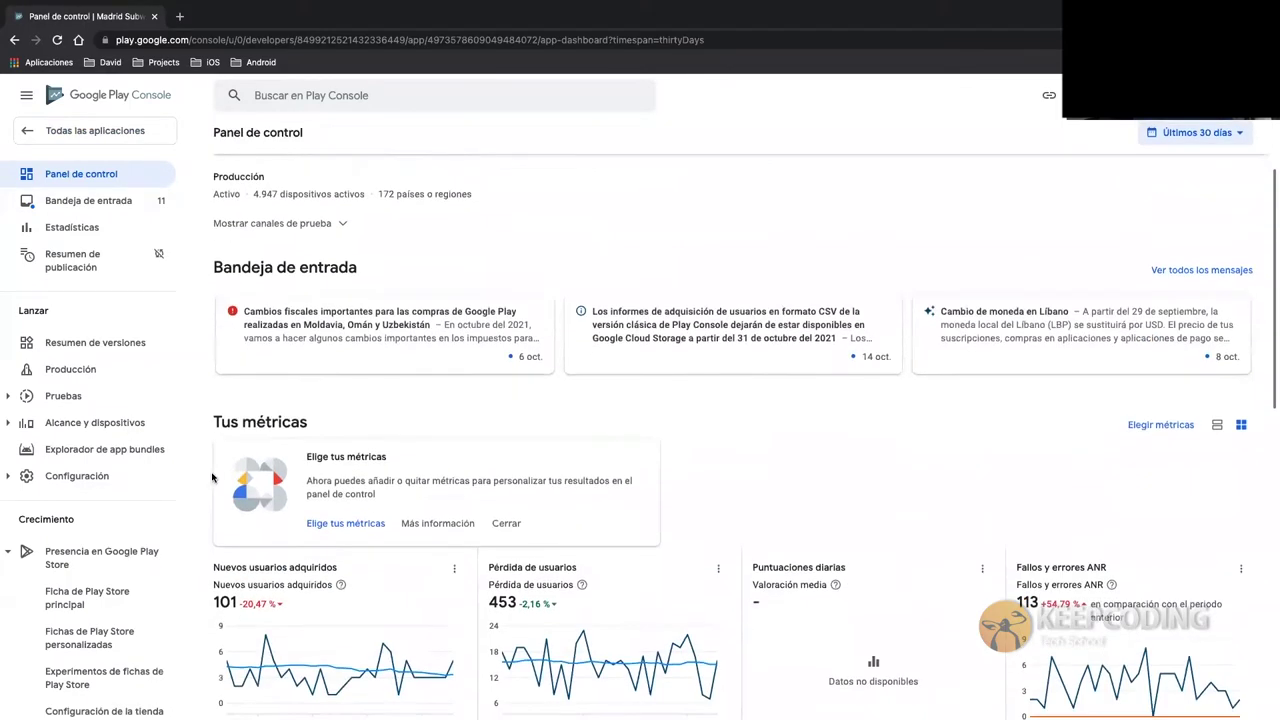
scroll(300, 420, down, 2)
scroll(440, 332, up, 1)
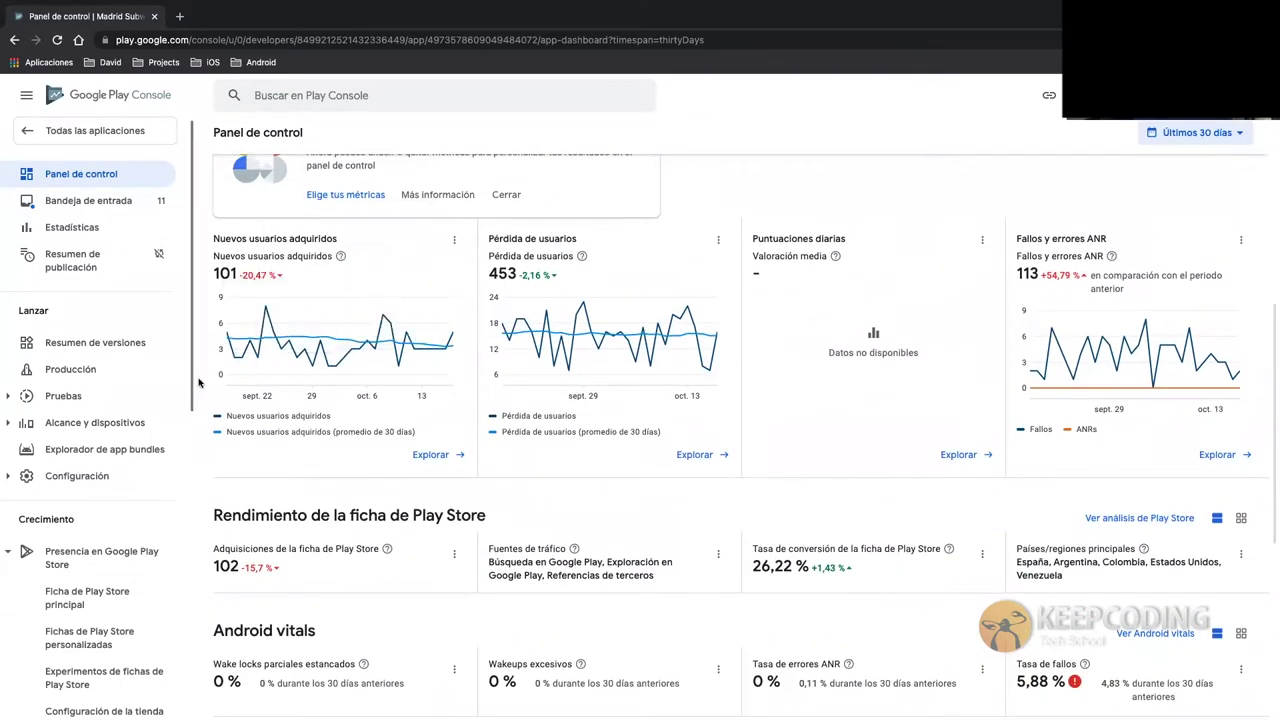
double_click(225, 273)
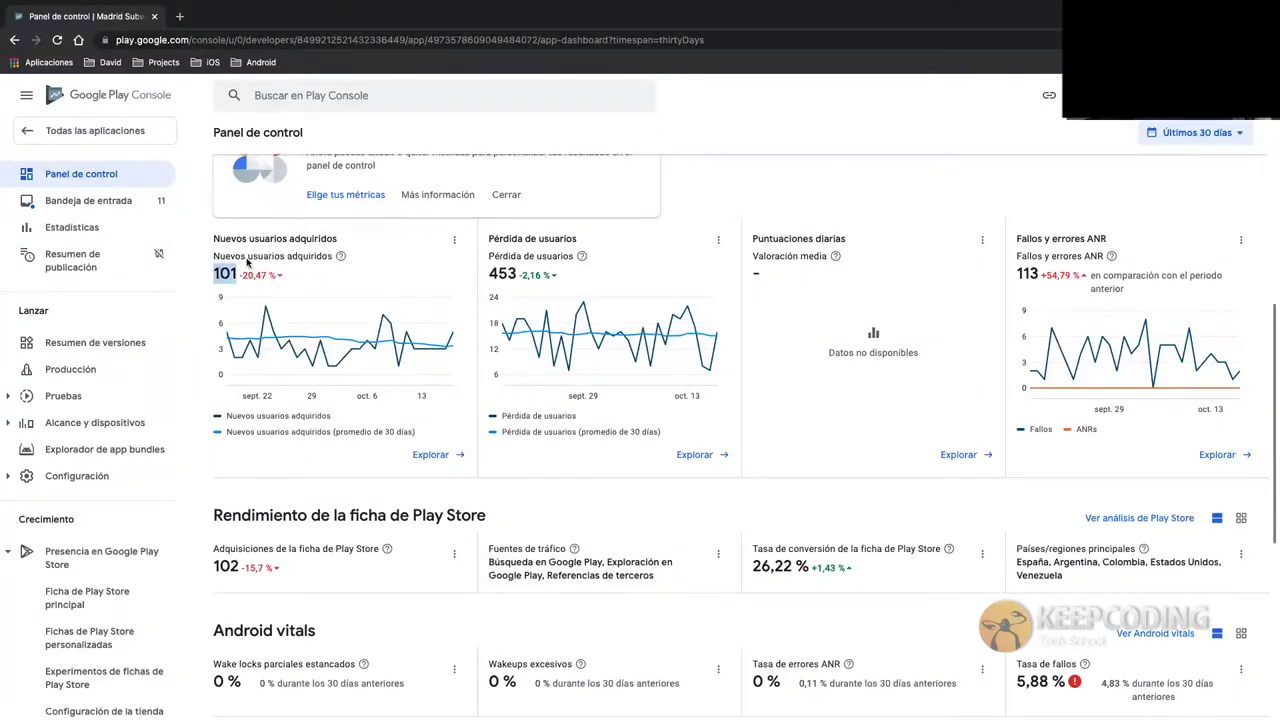
click(378, 228)
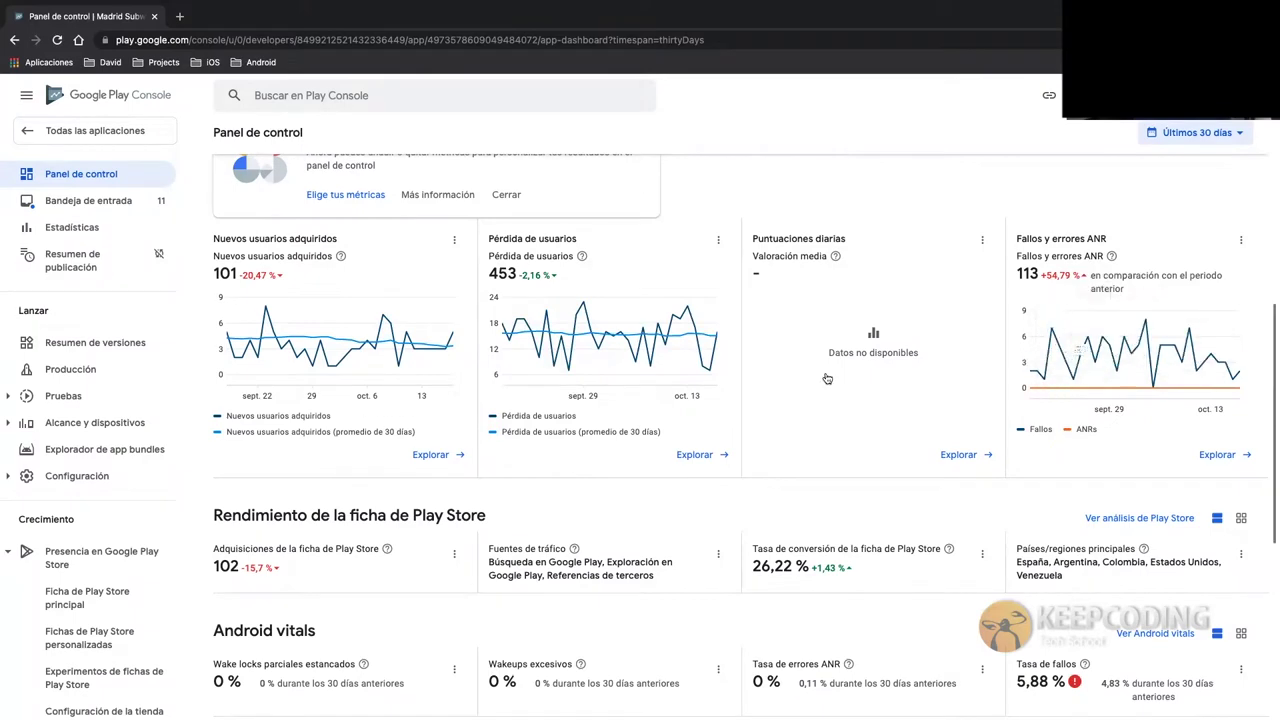
scroll(697, 385, down, 2)
scroll(697, 385, down, 3)
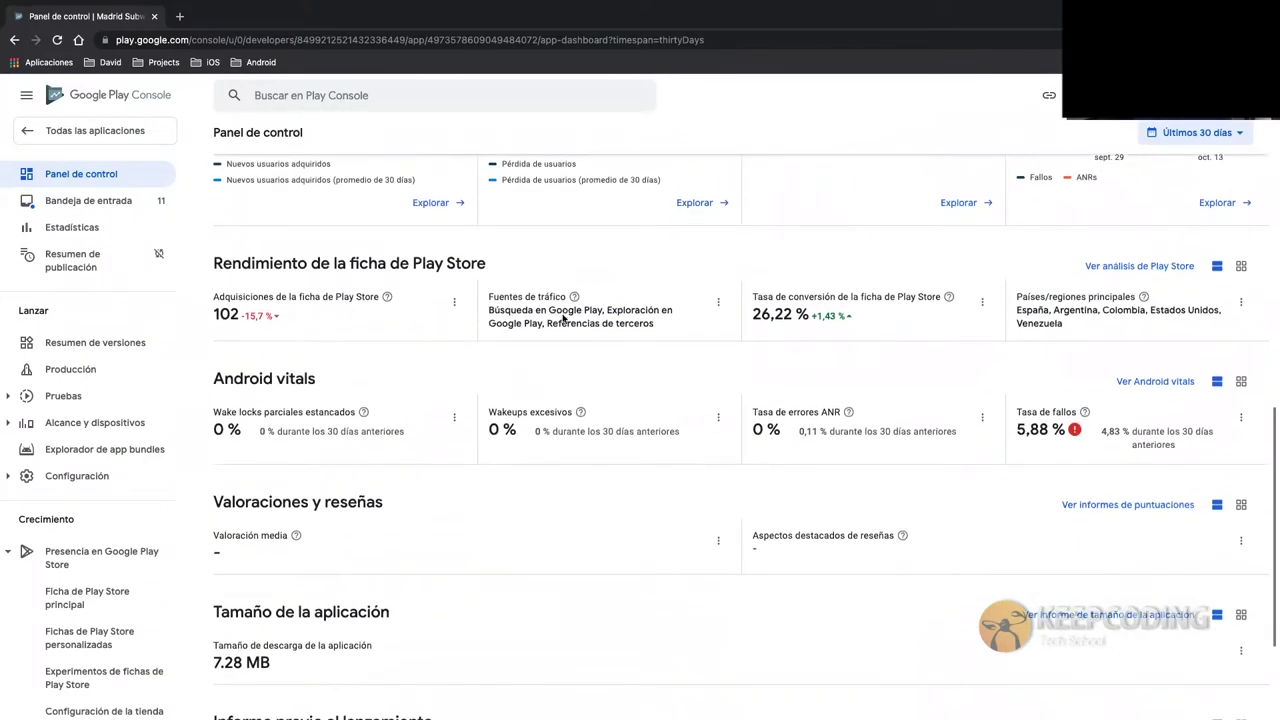
scroll(401, 482, down, 3)
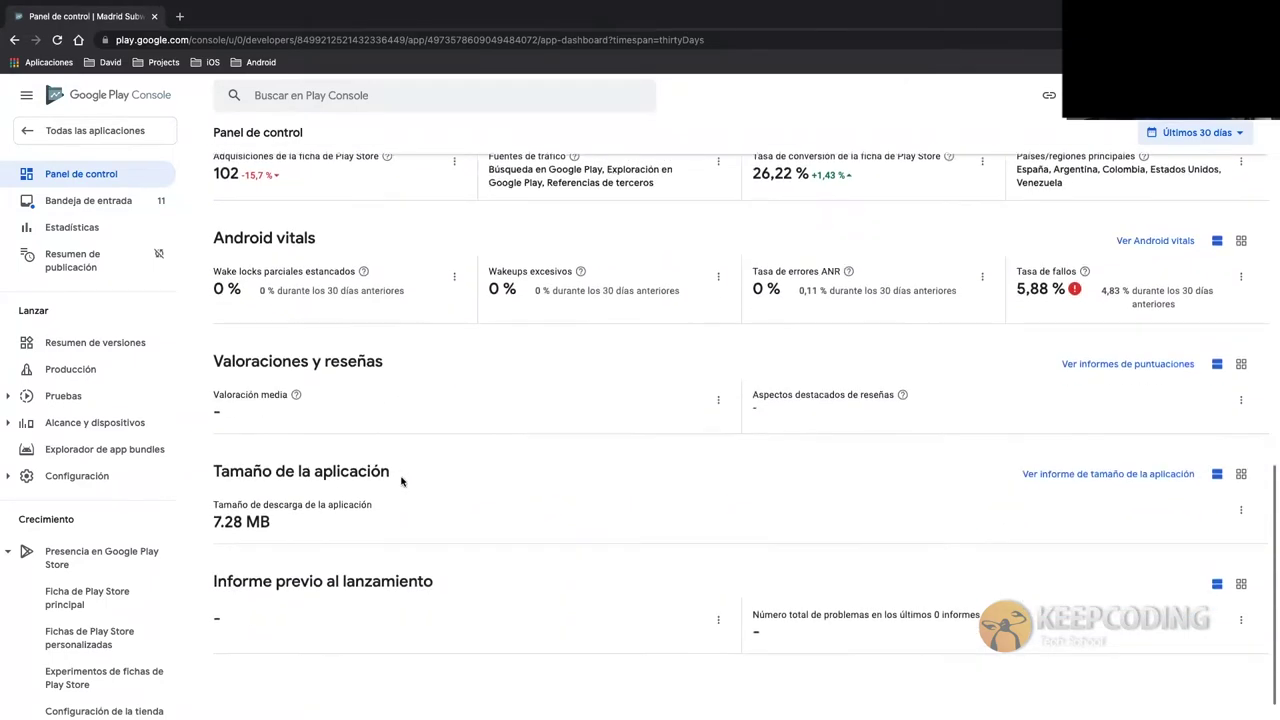
scroll(272, 347, up, 10)
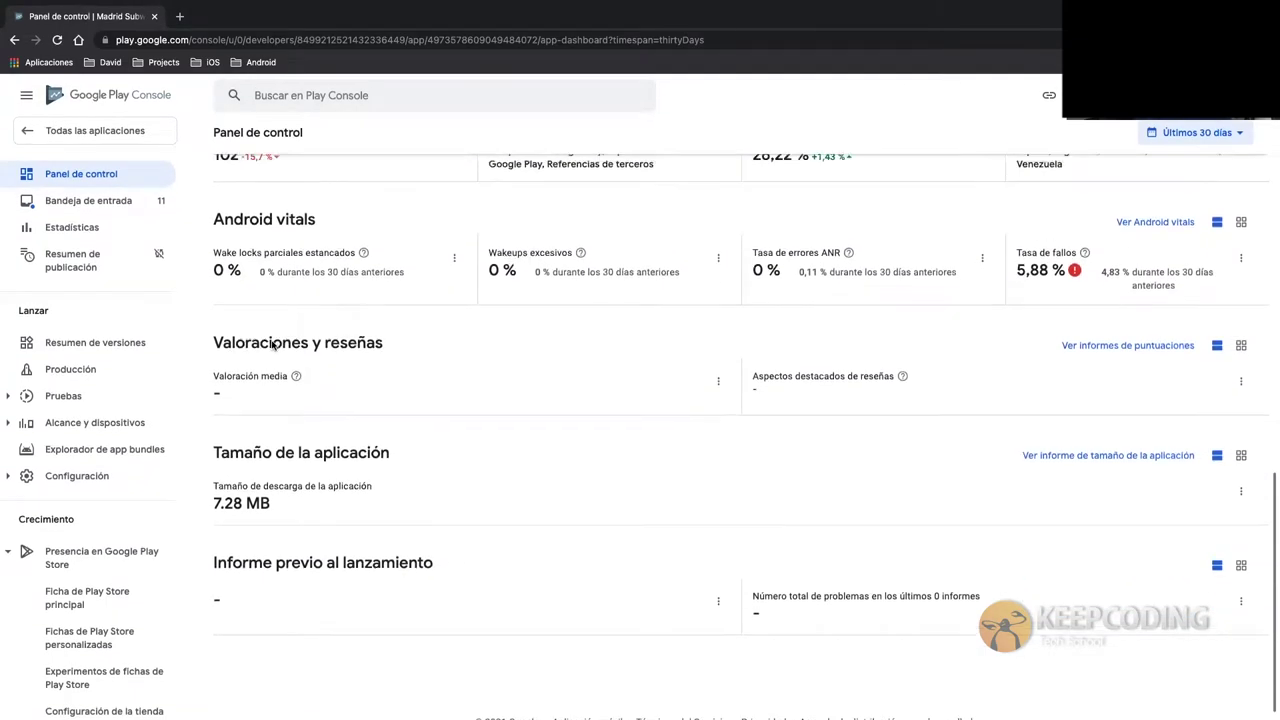
scroll(272, 342, up, 2)
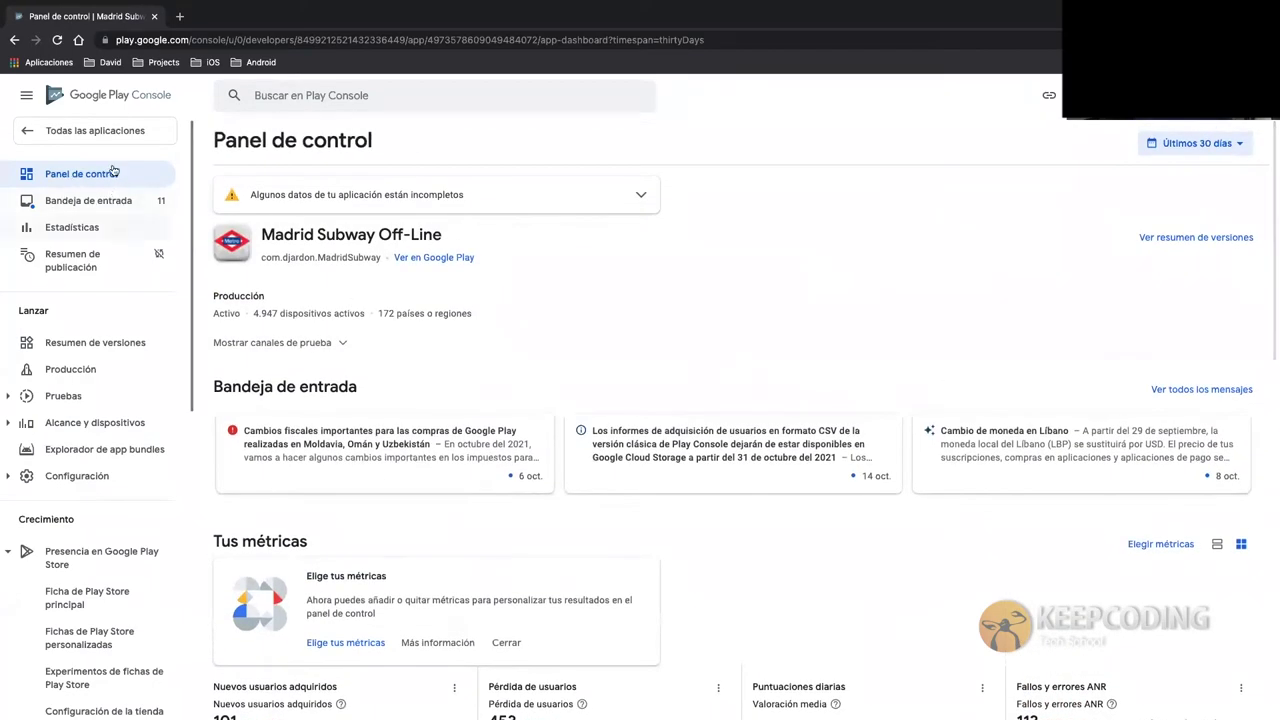
- Look through the important and other messages in the inbox of Madrid Subway Off-Line
click(85, 202)
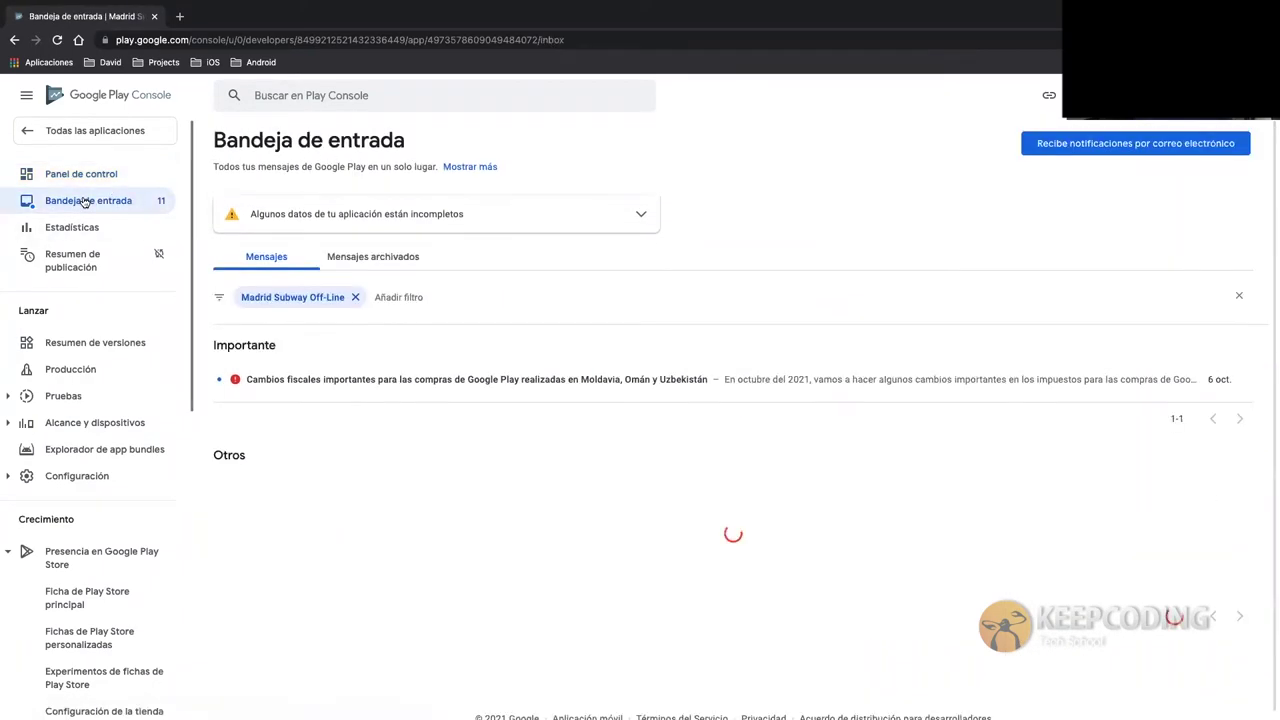
scroll(377, 448, down, 3)
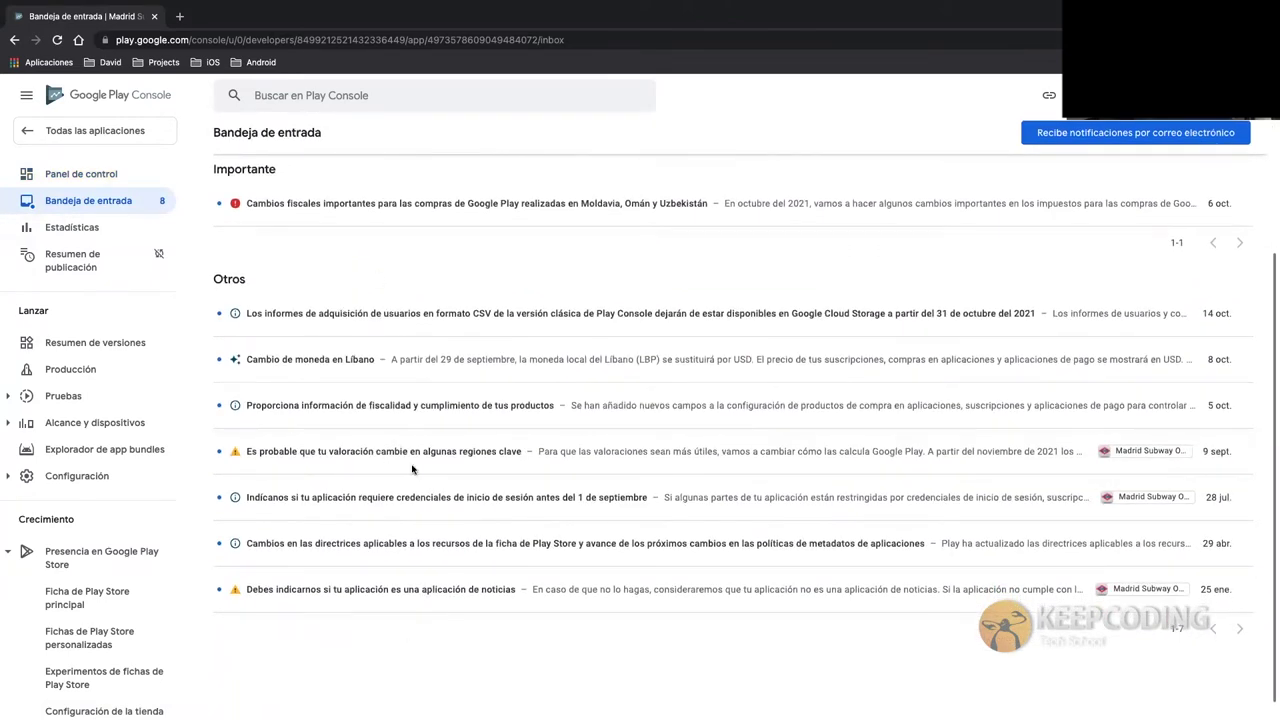
scroll(513, 342, up, 3)
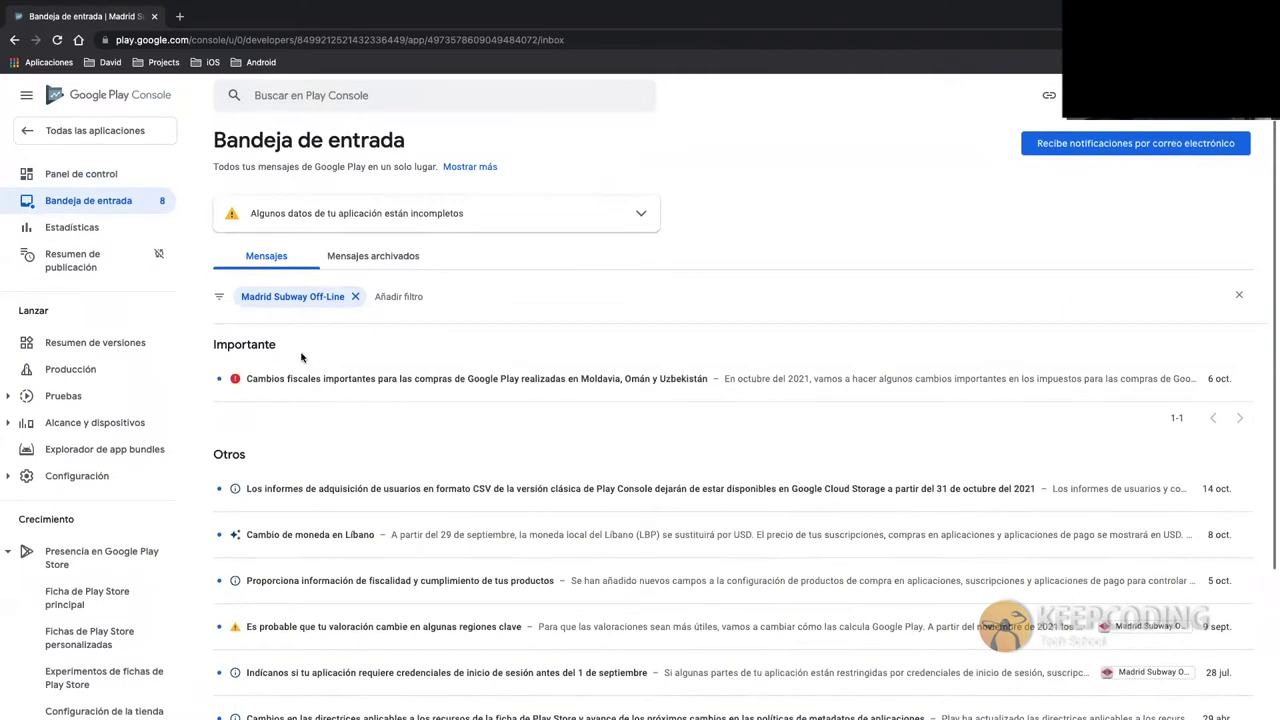
- Open the app's statistics and set the report's date range to Desde siempre
click(82, 230)
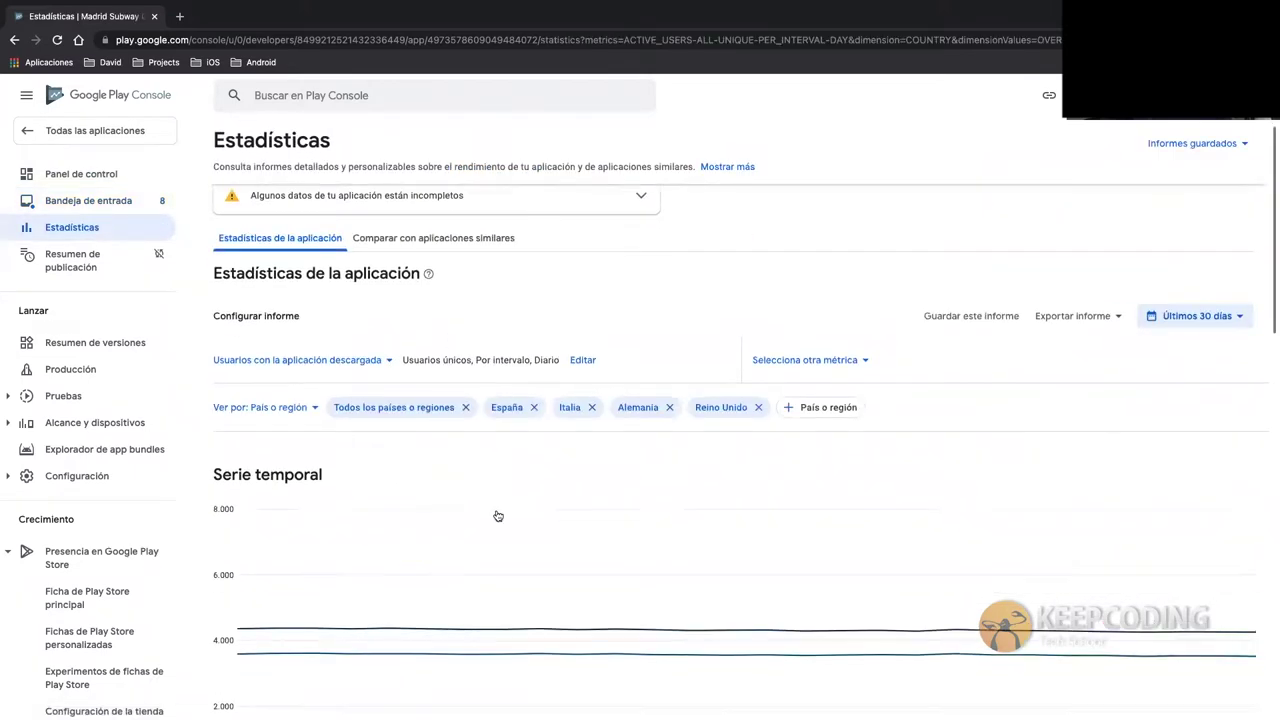
scroll(498, 516, down, 2)
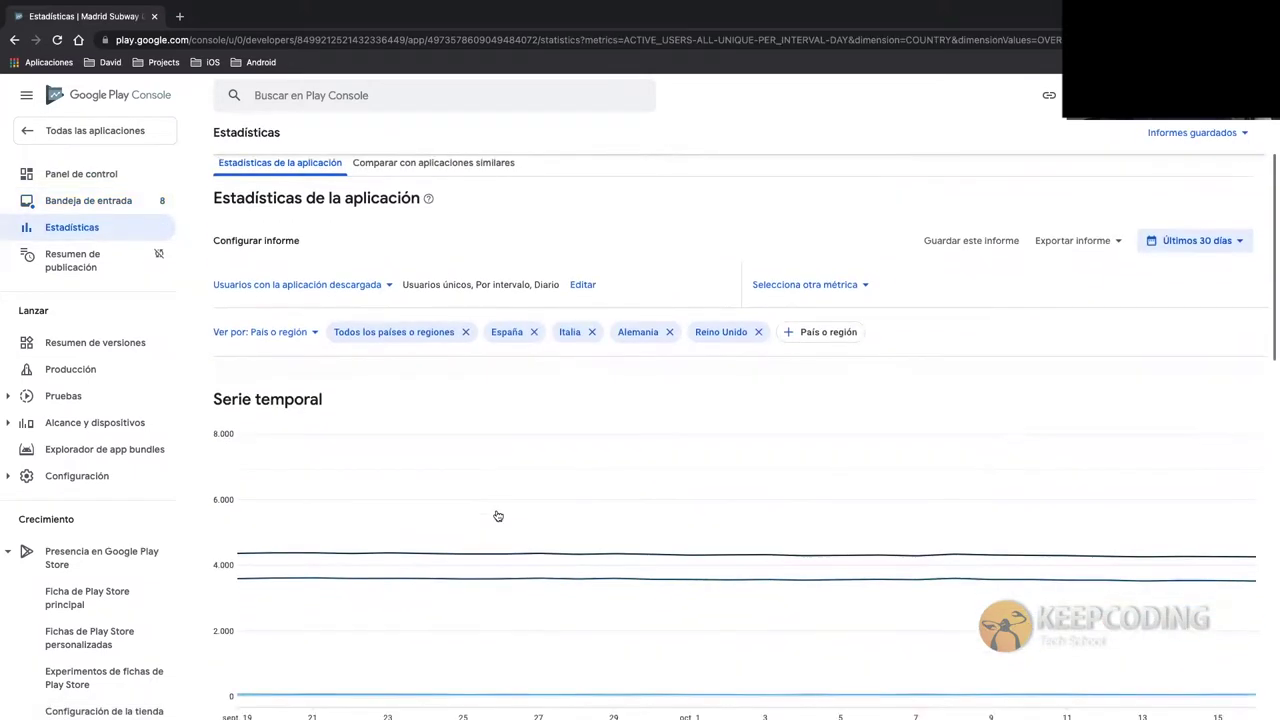
click(1168, 250)
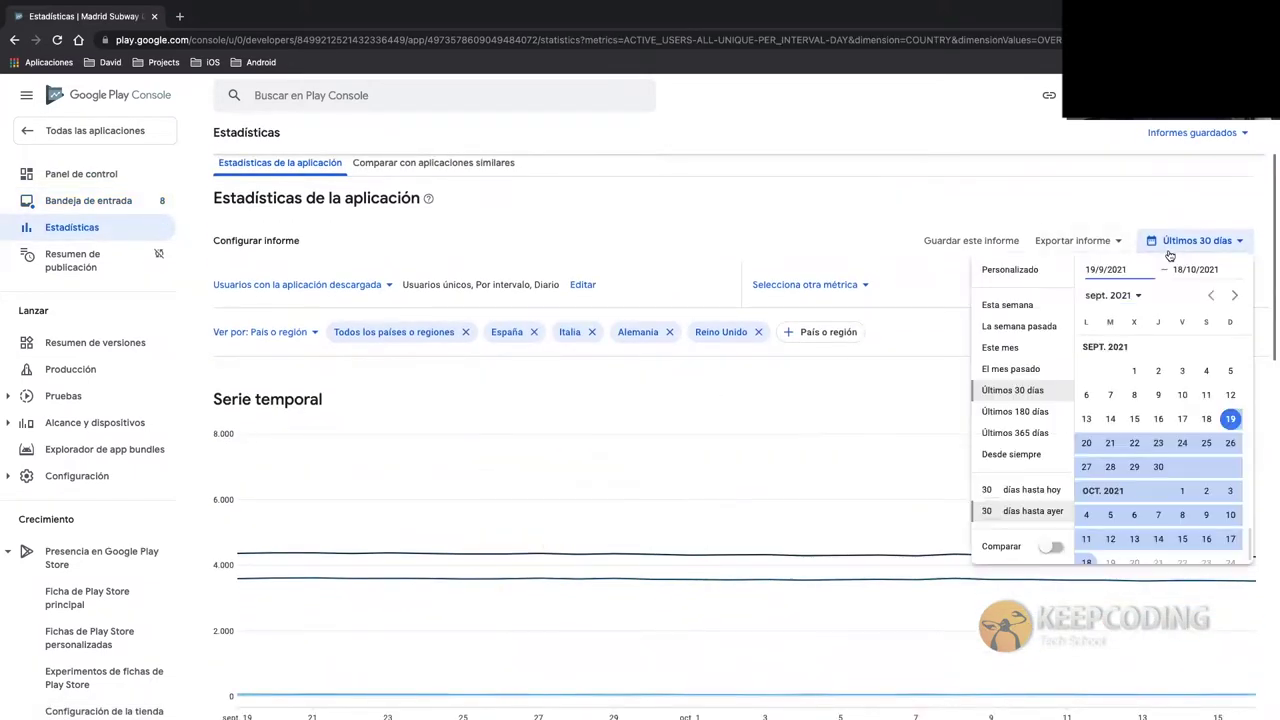
click(1012, 455)
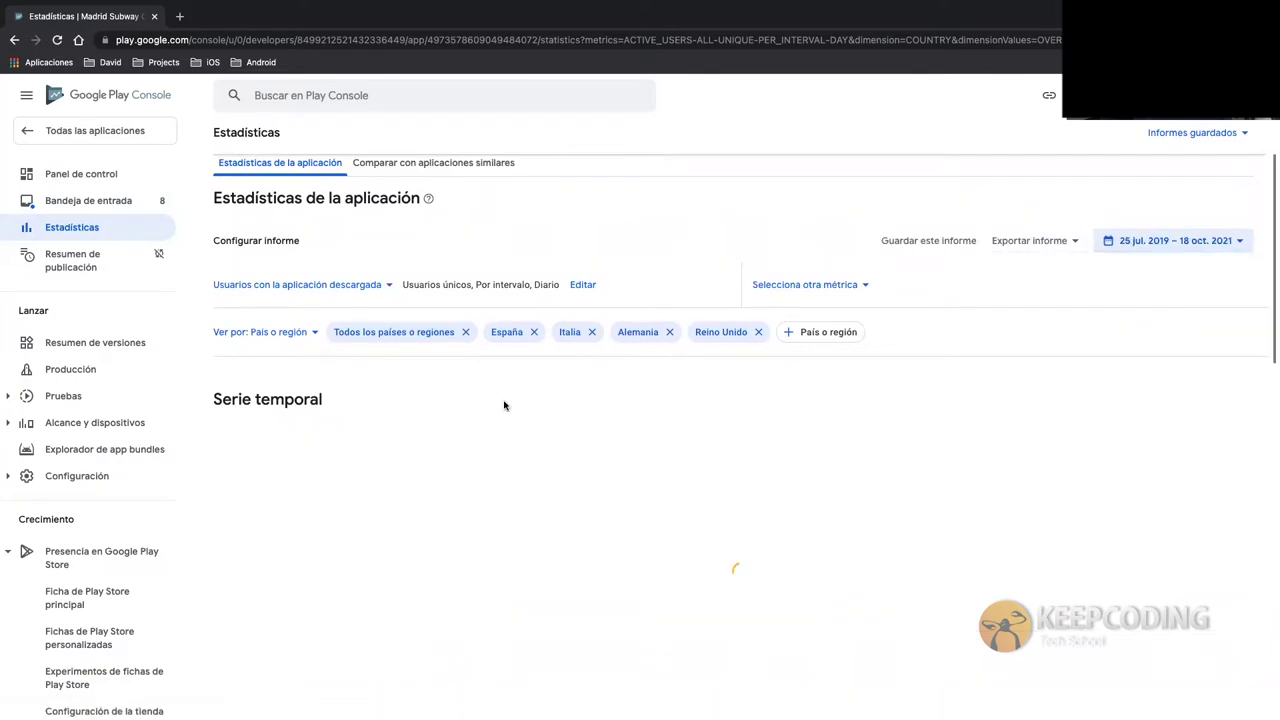
- Examine the statistics report's time series by country, change analysis and daily data table
scroll(528, 420, down, 2)
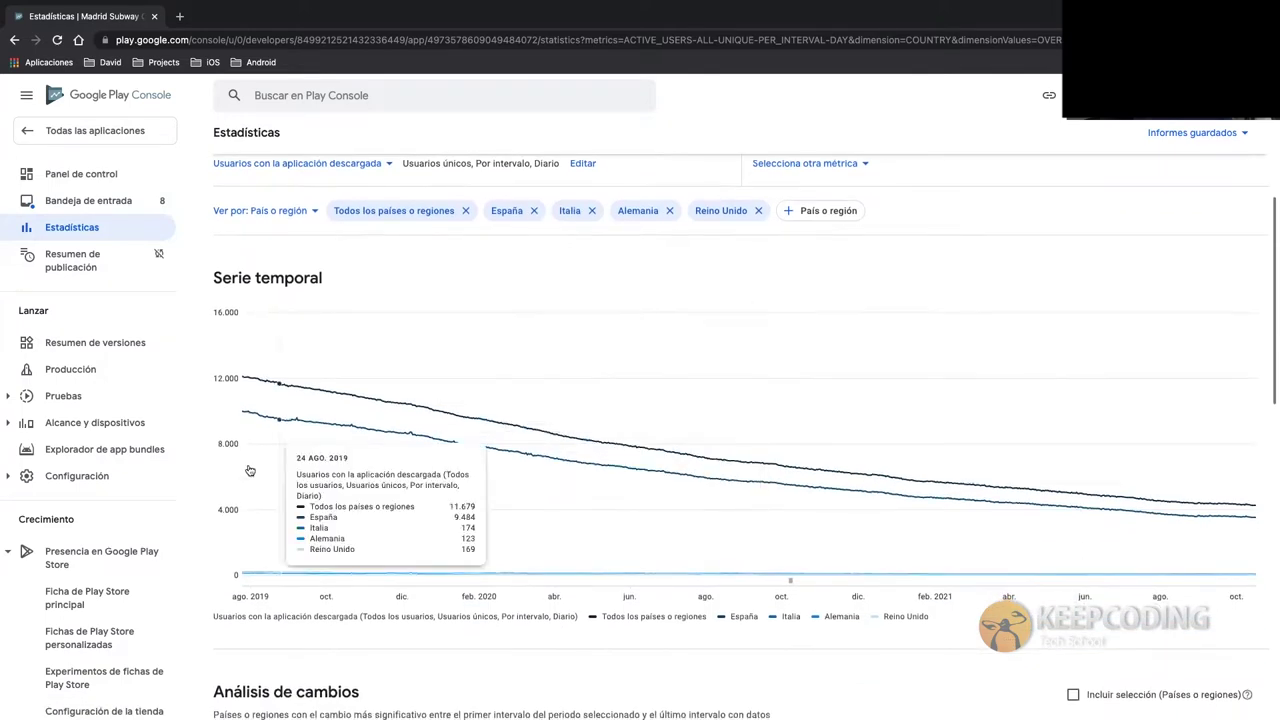
scroll(673, 517, down, 2)
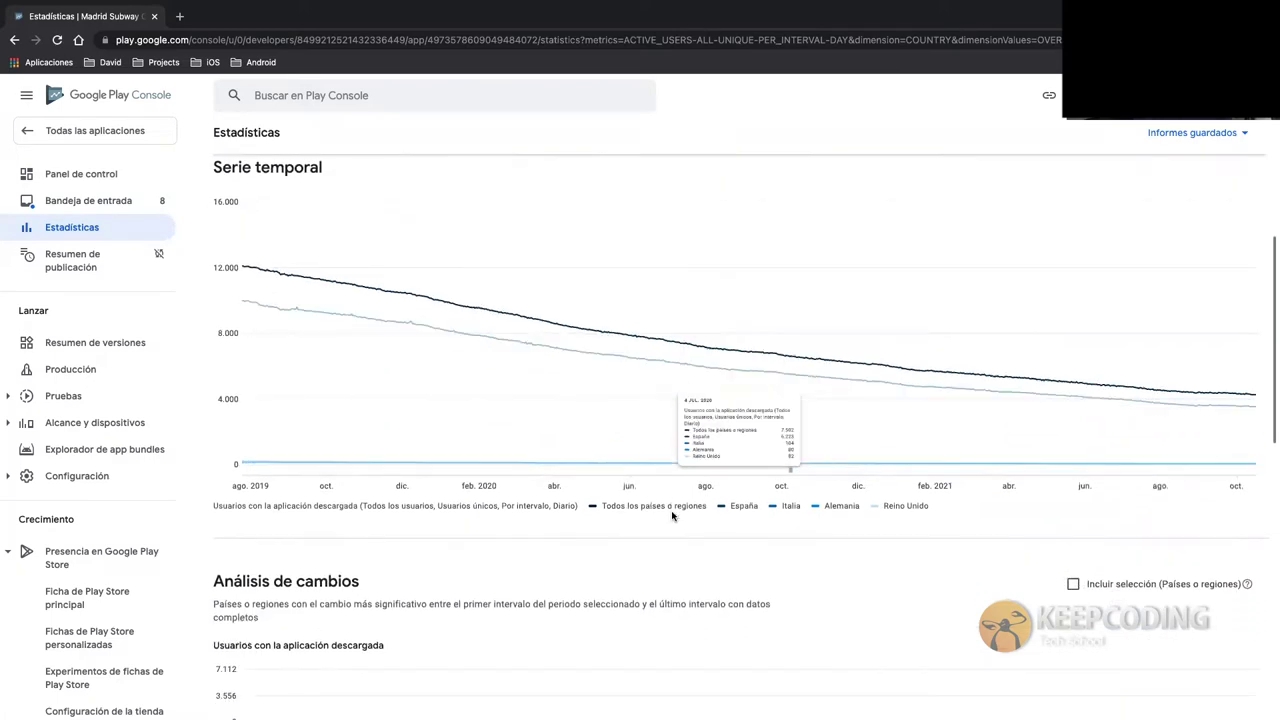
scroll(461, 378, left, 2)
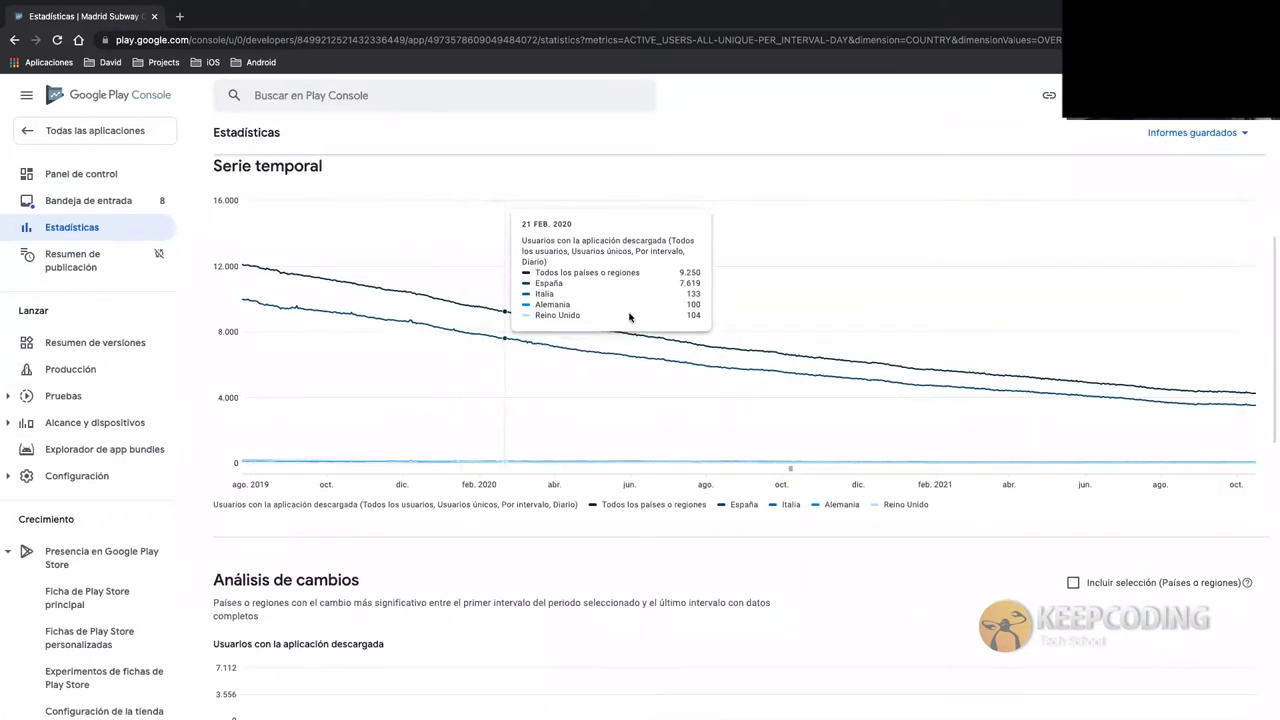
scroll(534, 326, up, 3)
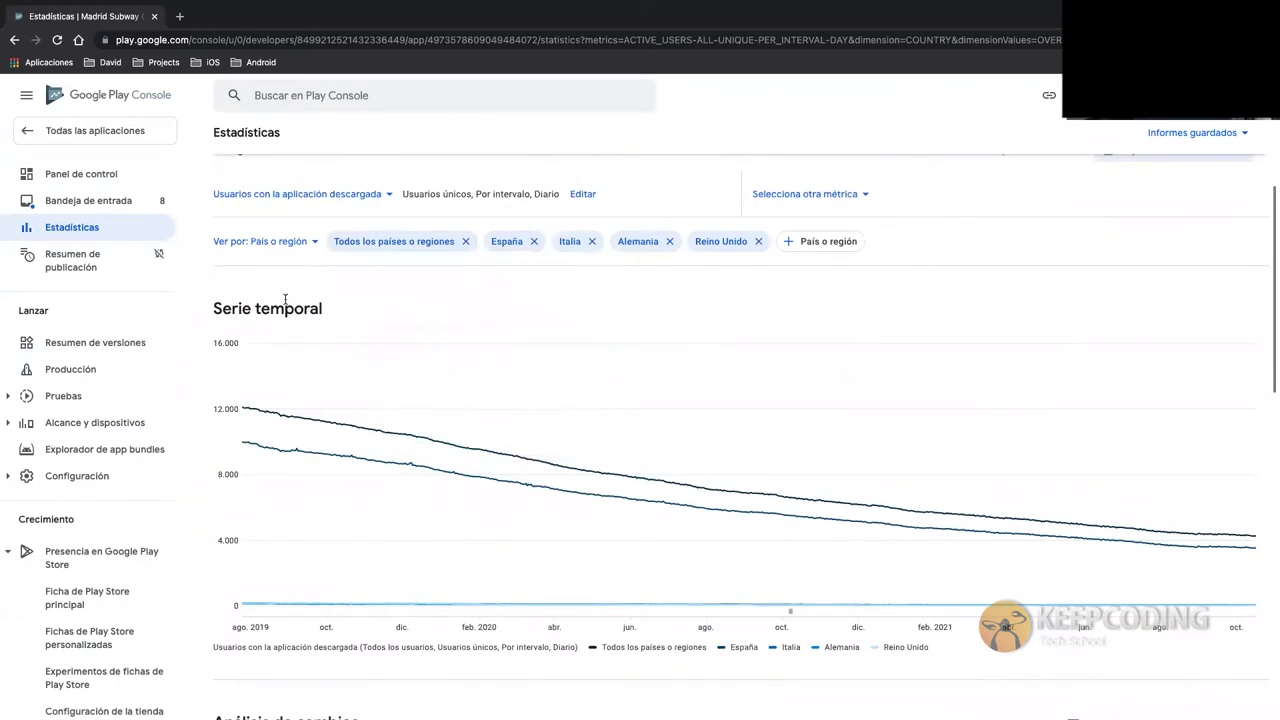
scroll(571, 515, down, 8)
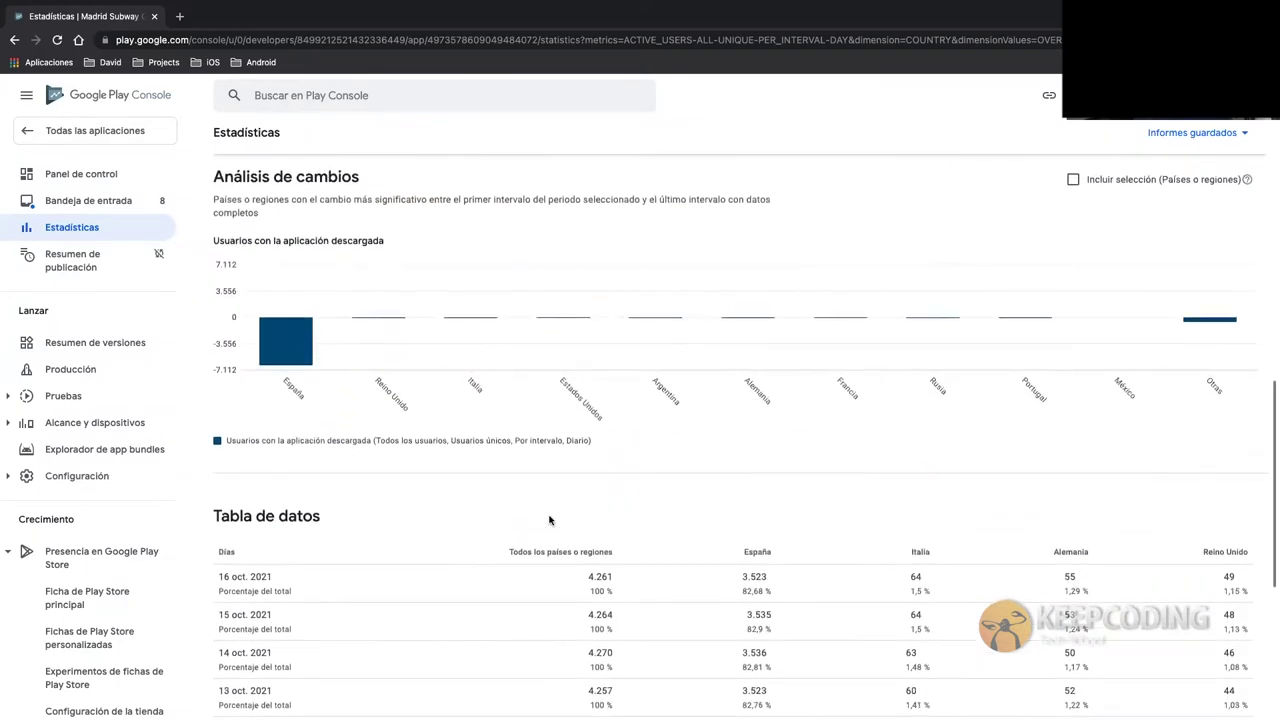
scroll(549, 519, down, 1)
scroll(549, 519, up, 8)
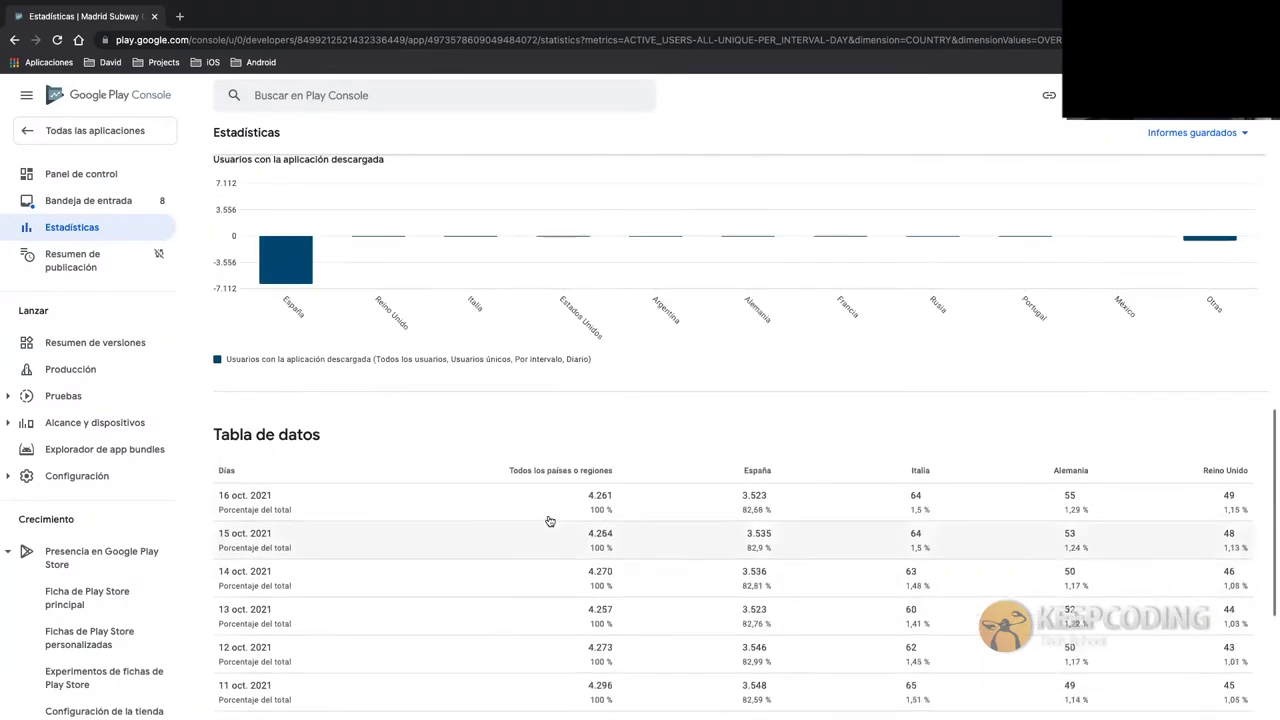
- Check the publishing overview, and examine the releases overview's channels, latest versions and list of countries or regions
click(64, 271)
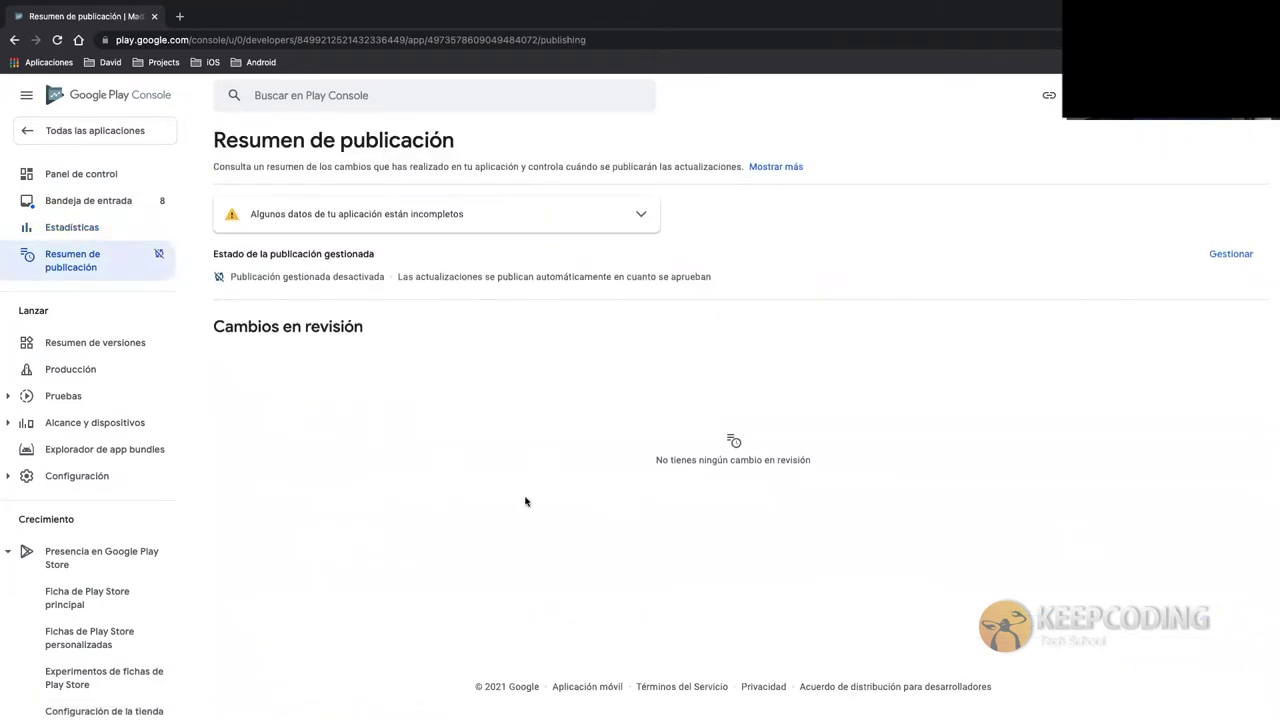
click(59, 342)
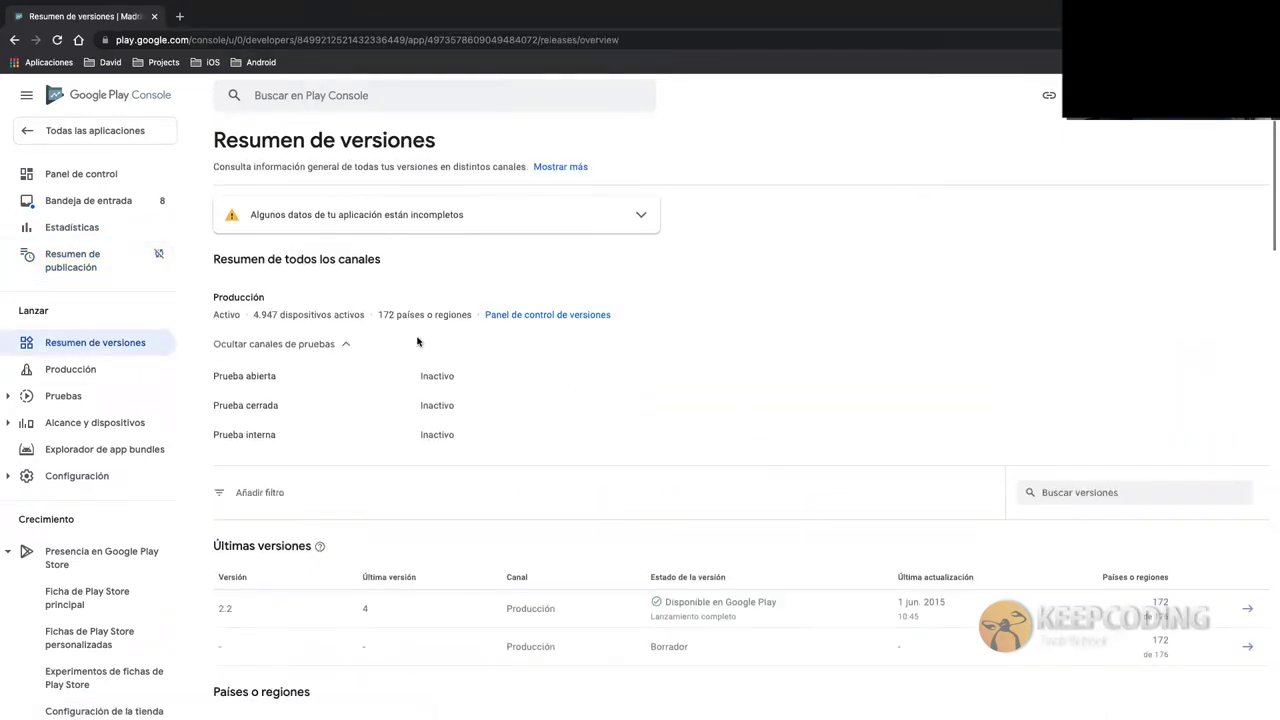
scroll(418, 342, down, 2)
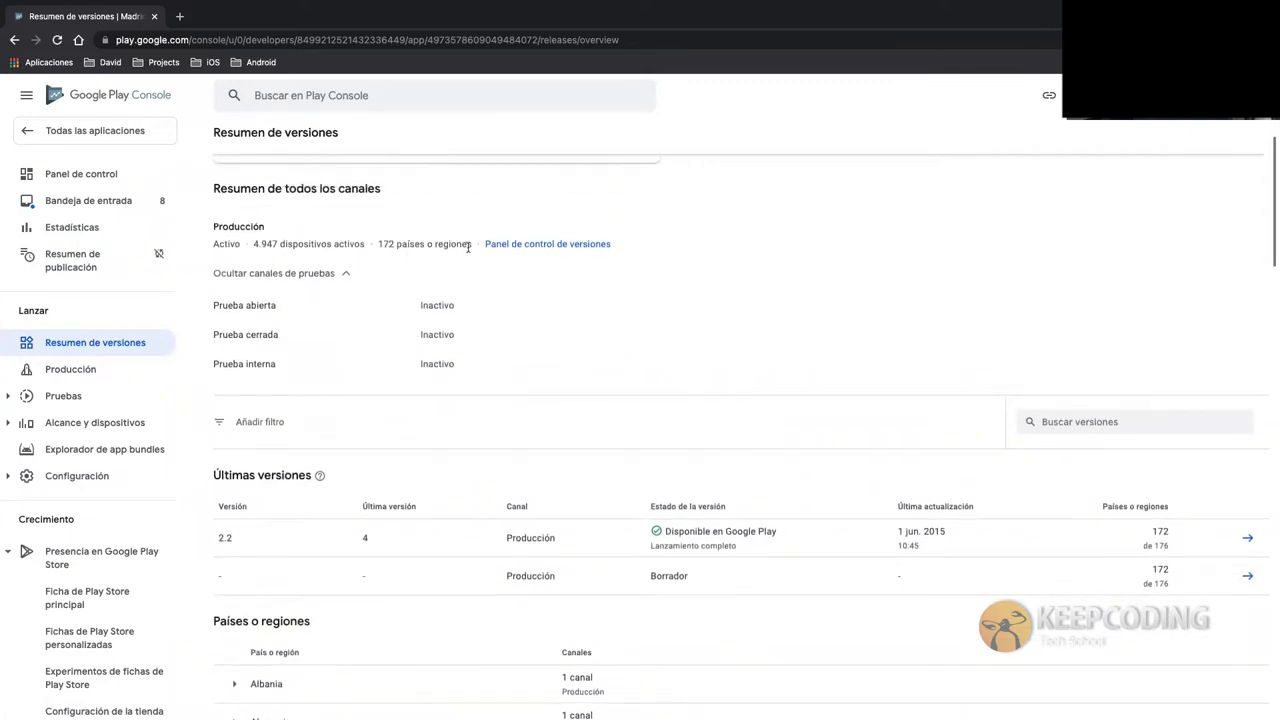
scroll(515, 385, down, 3)
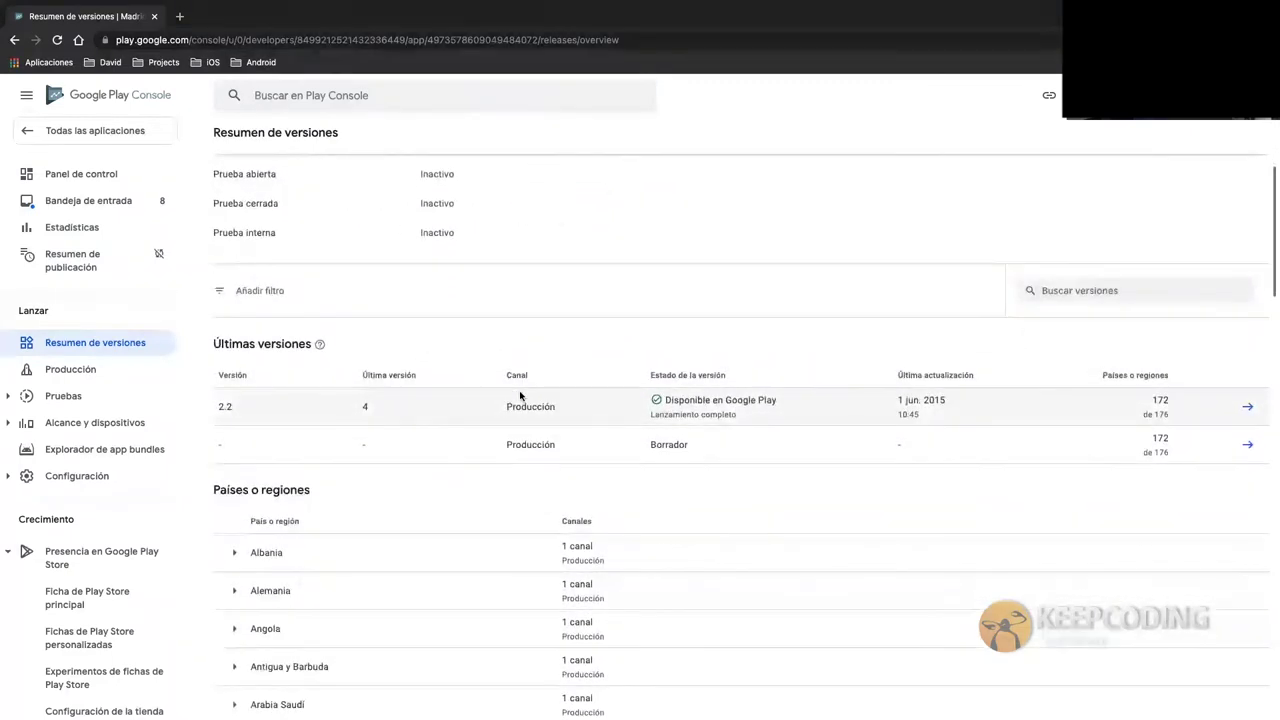
scroll(566, 560, down, 2)
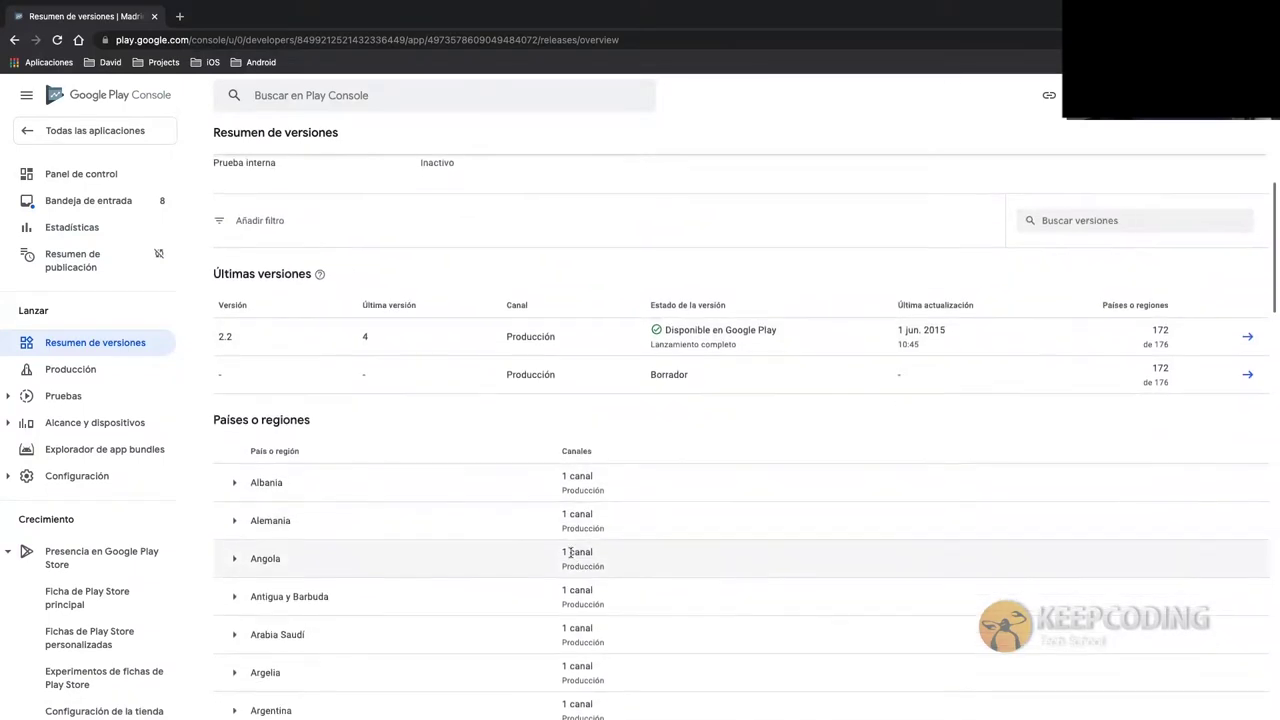
scroll(428, 517, down, 14)
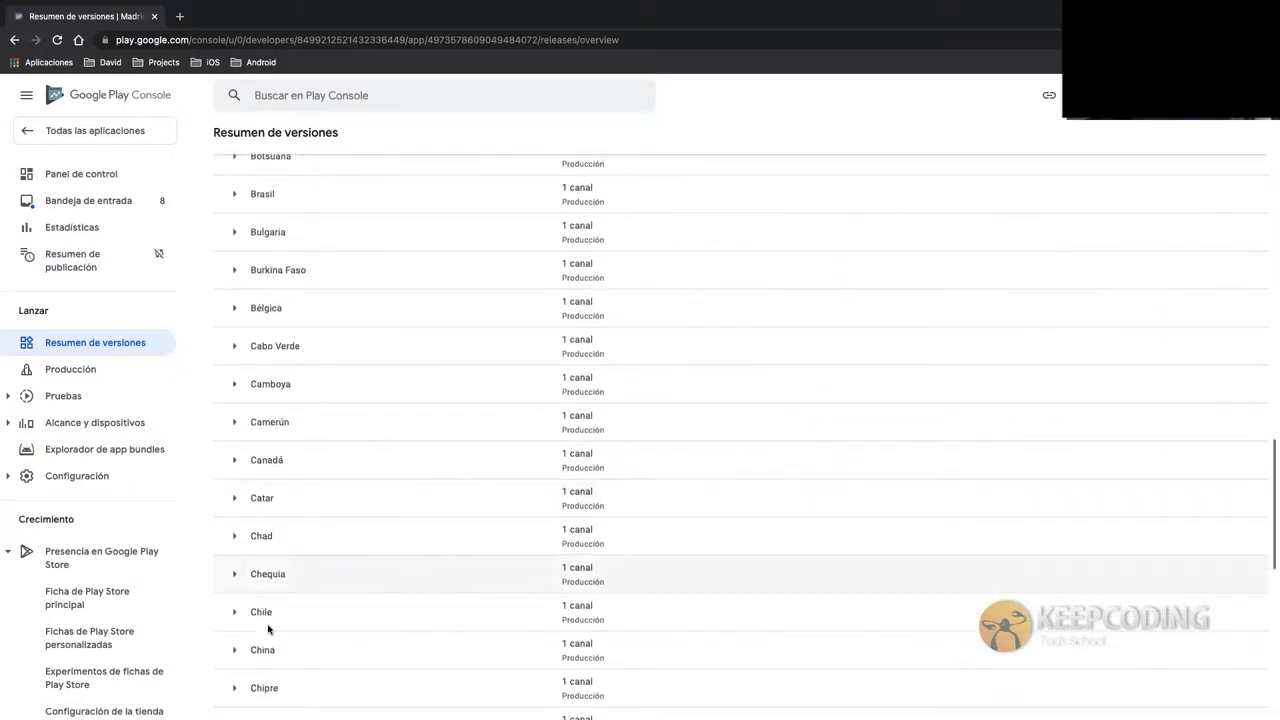
click(237, 500)
click(236, 499)
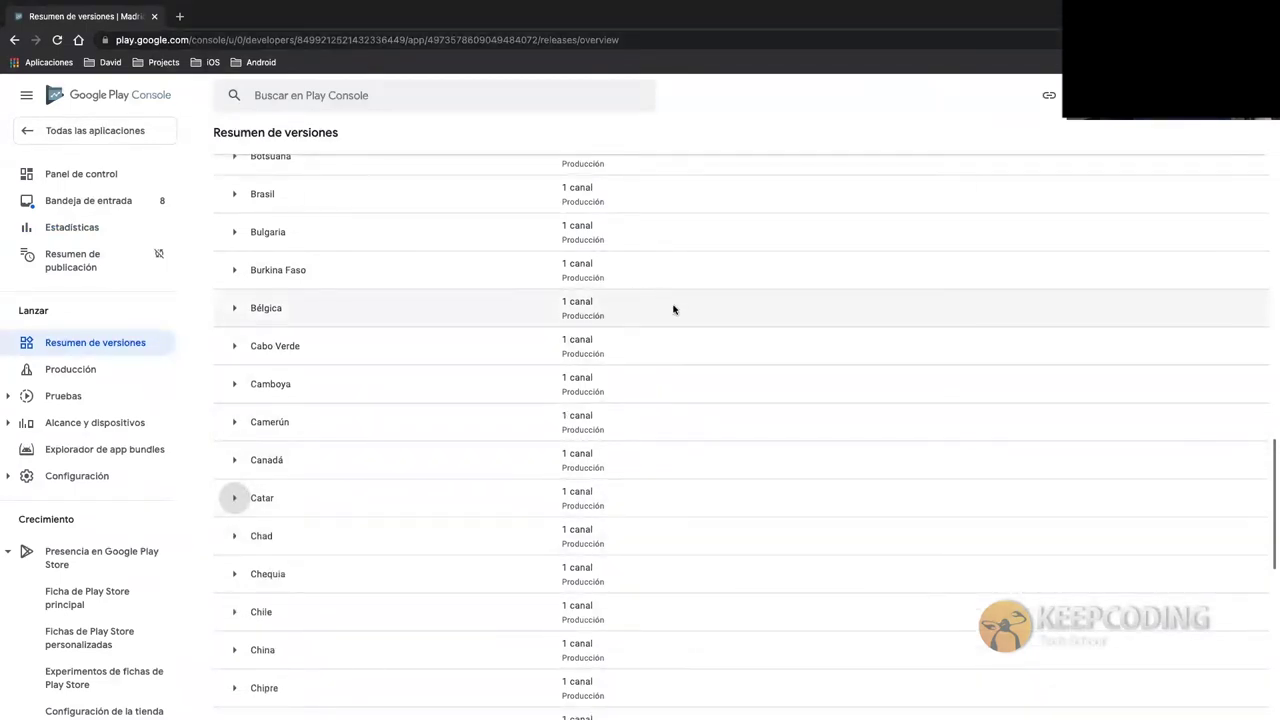
scroll(401, 567, up, 15)
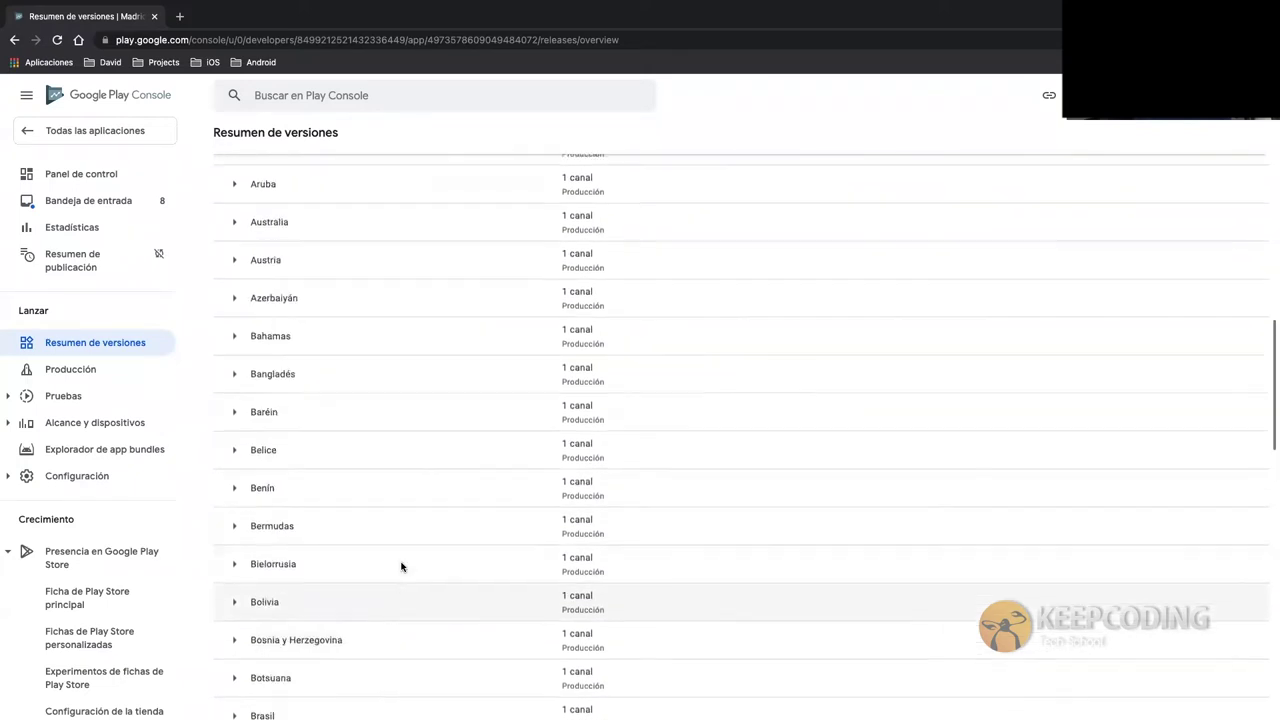
scroll(401, 567, up, 3)
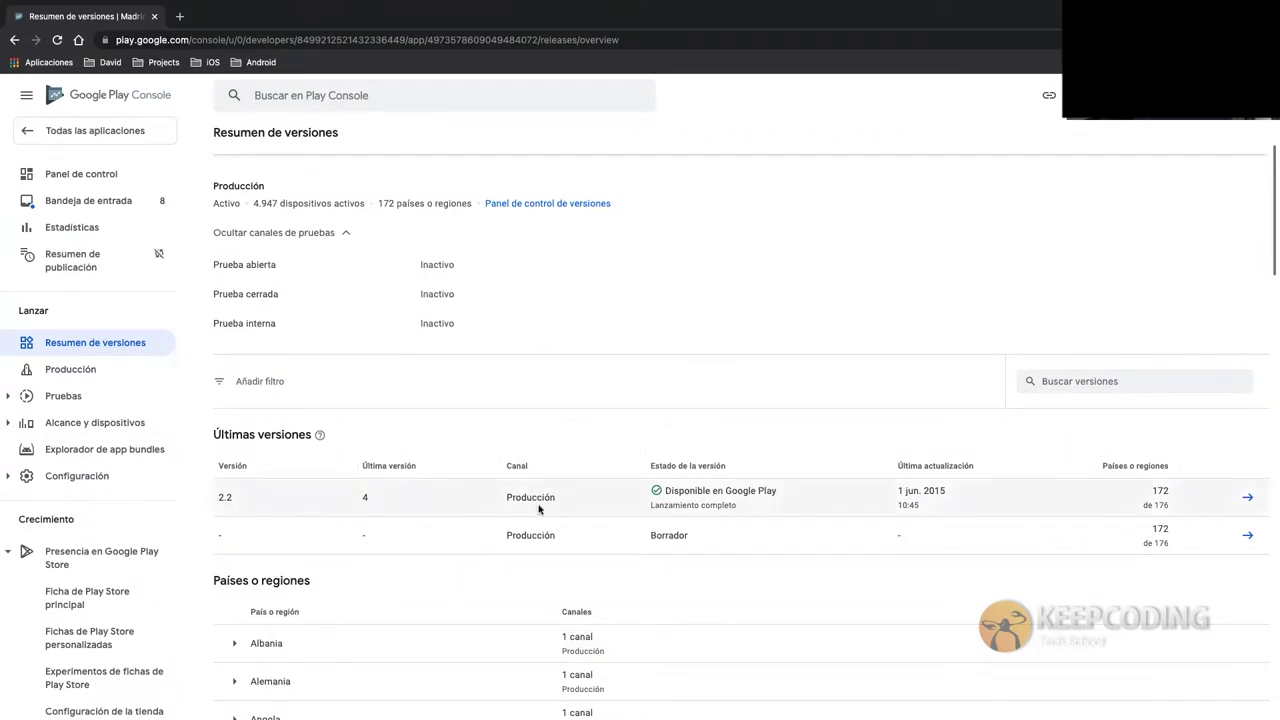
scroll(484, 428, up, 2)
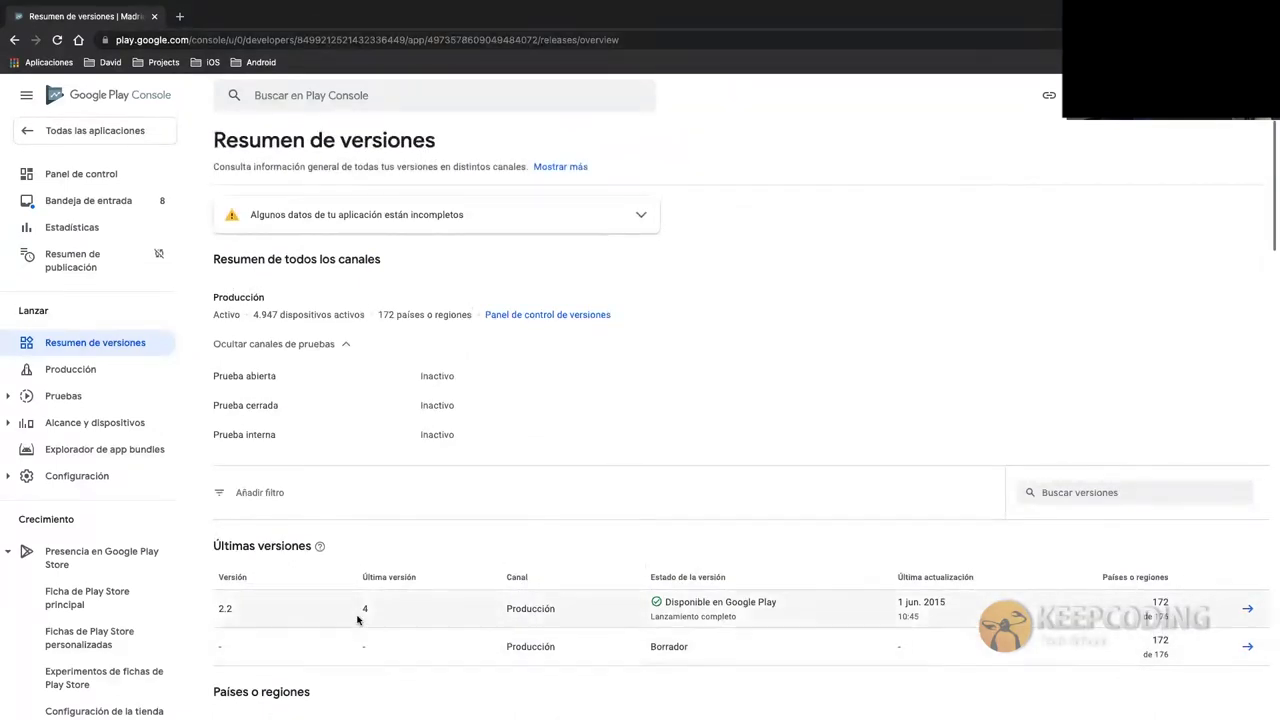
- Review the production page and the open, closed and internal testing channels, including the internal tester limit
click(68, 376)
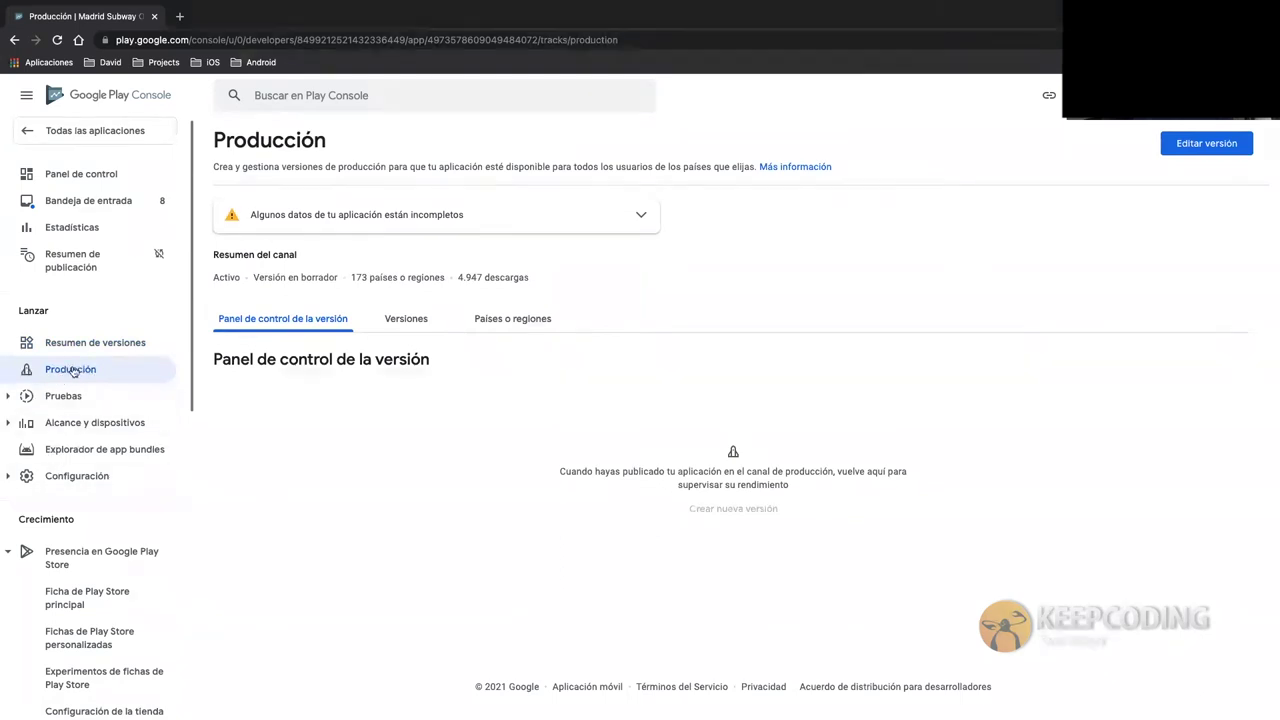
click(70, 396)
click(106, 428)
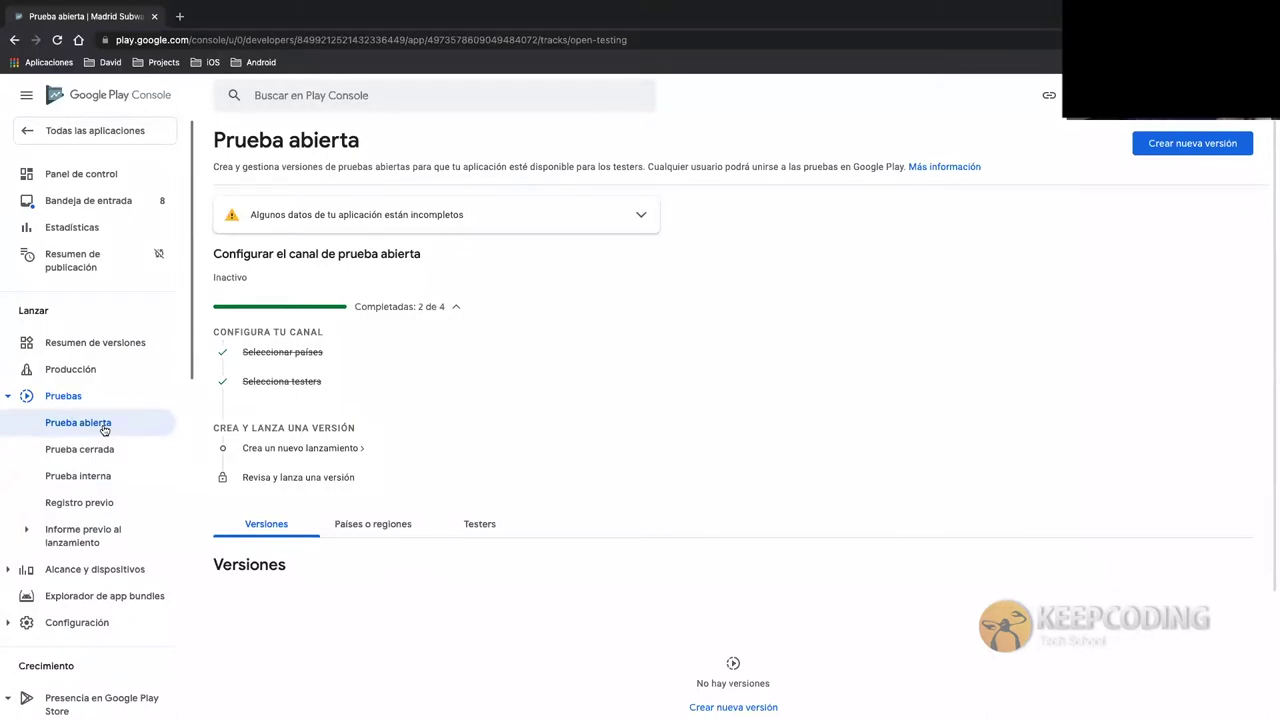
click(93, 450)
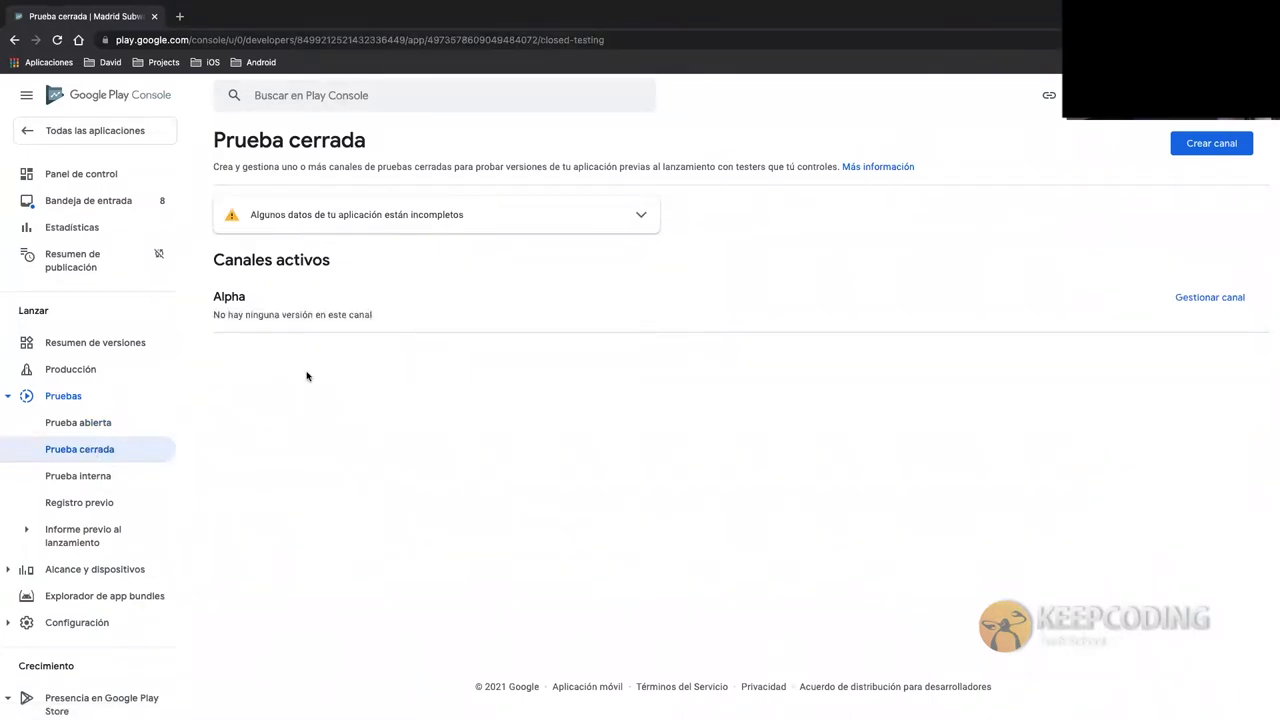
click(100, 477)
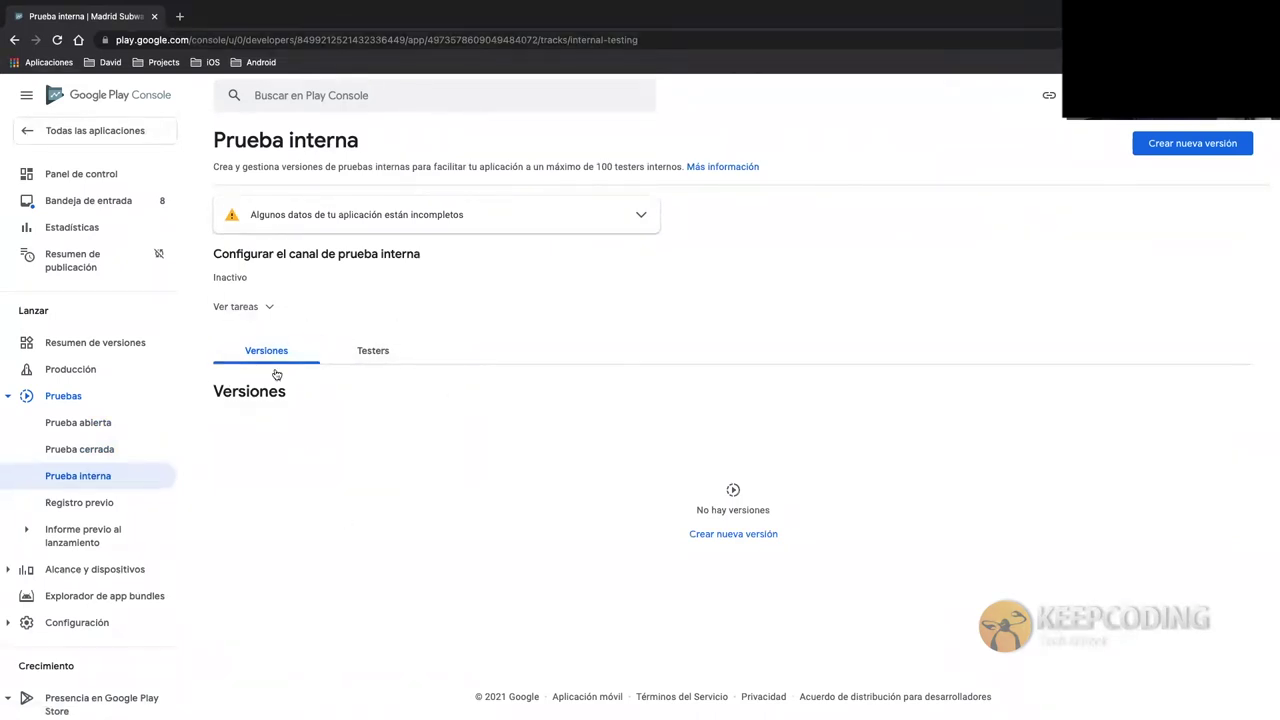
drag(597, 169, 677, 166)
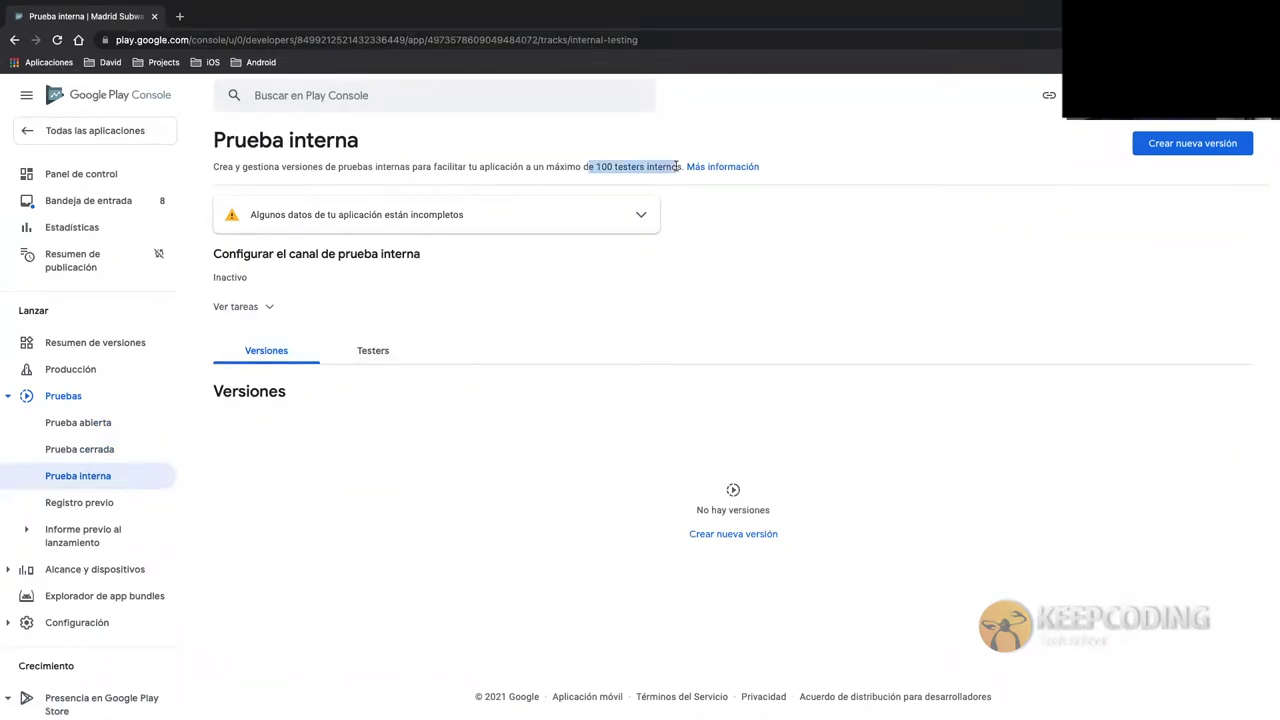
- Look over the pre-registration page and the general information of the pre-launch report, and collapse the testing section
click(84, 509)
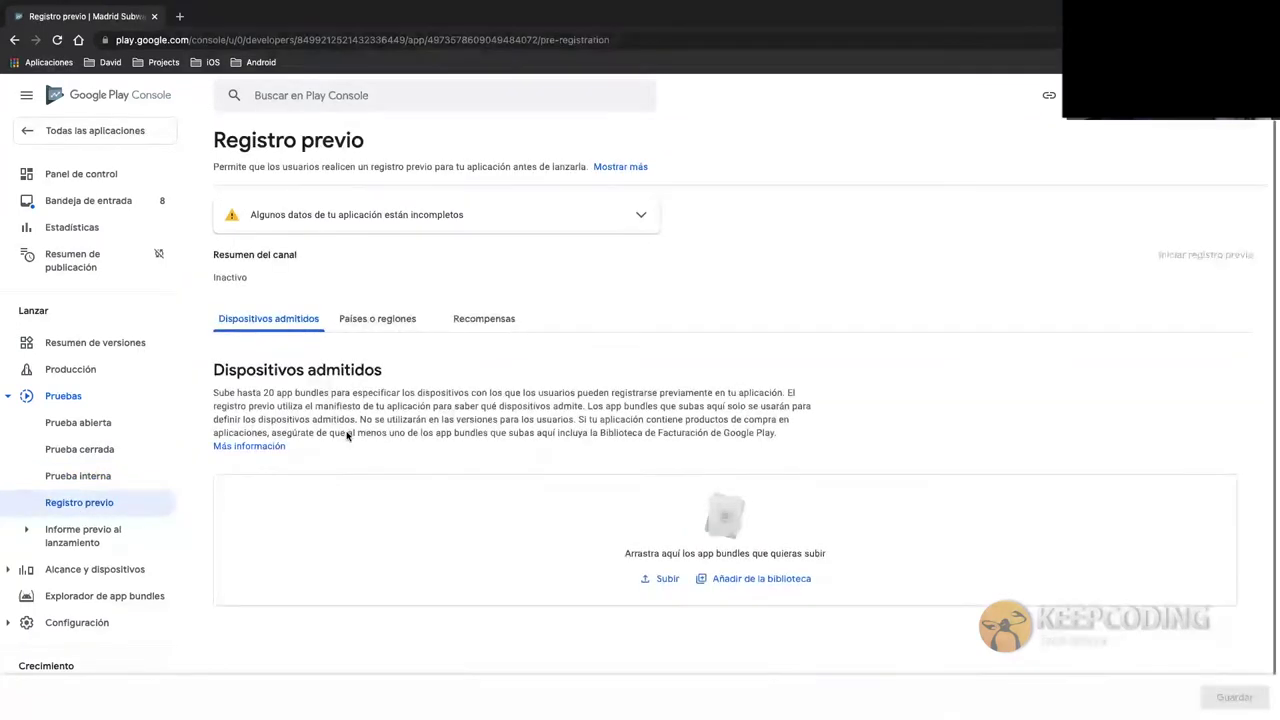
scroll(450, 365, down, 1)
scroll(292, 378, up, 1)
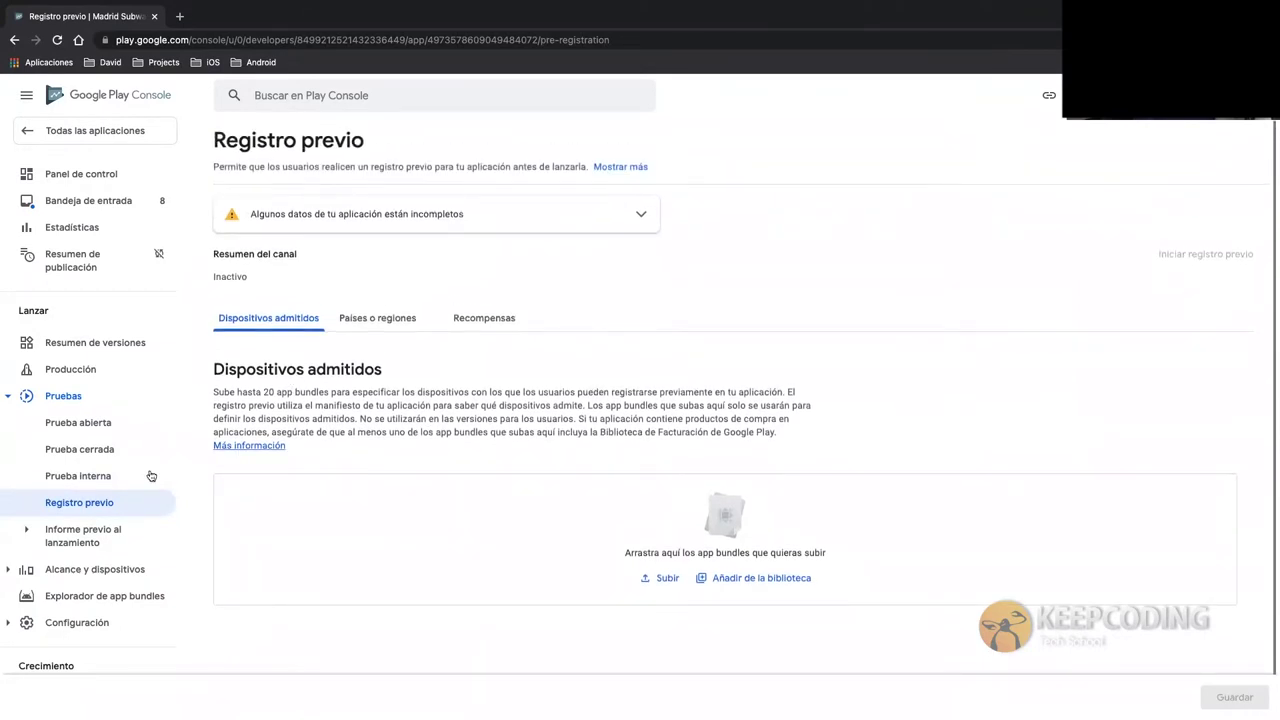
click(70, 530)
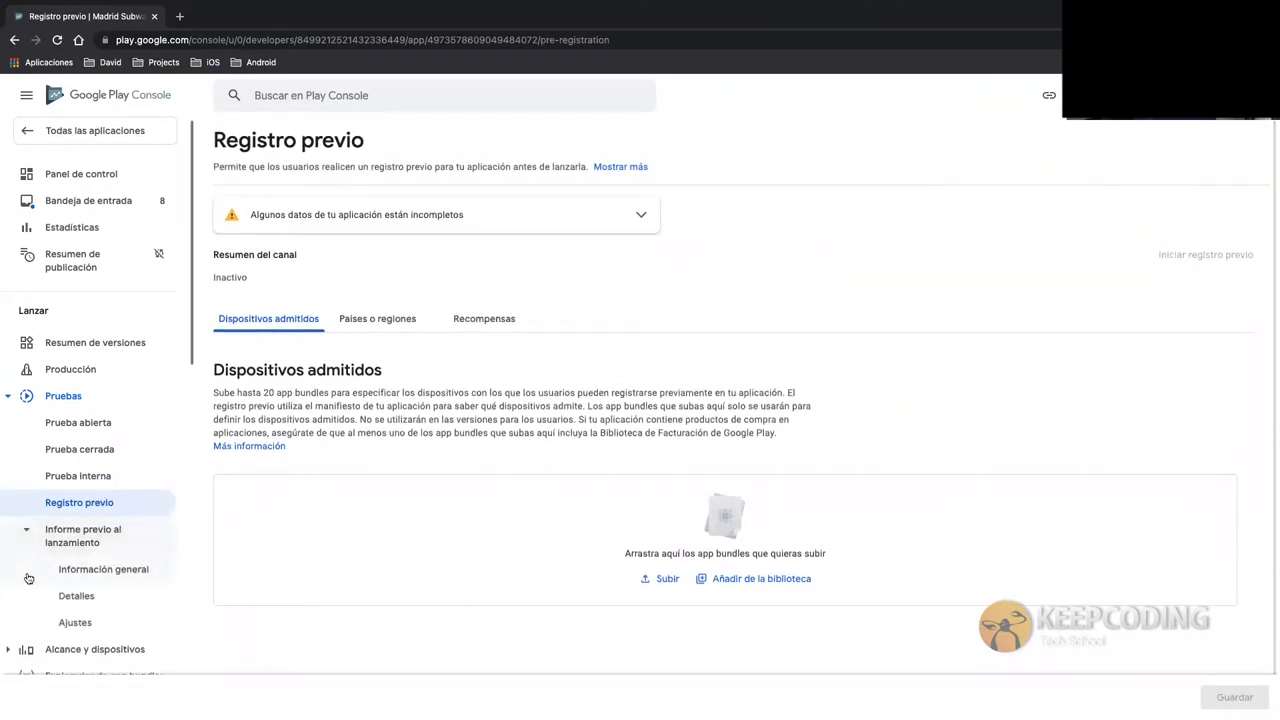
click(95, 570)
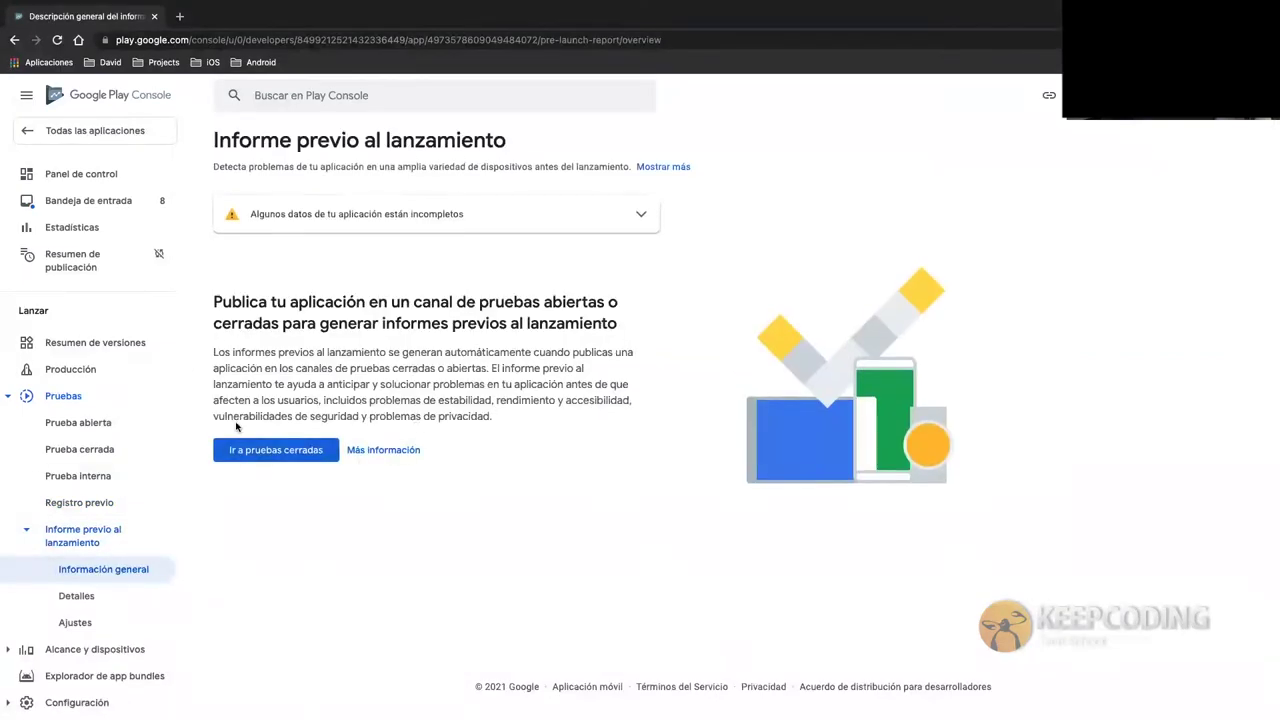
click(24, 535)
click(9, 400)
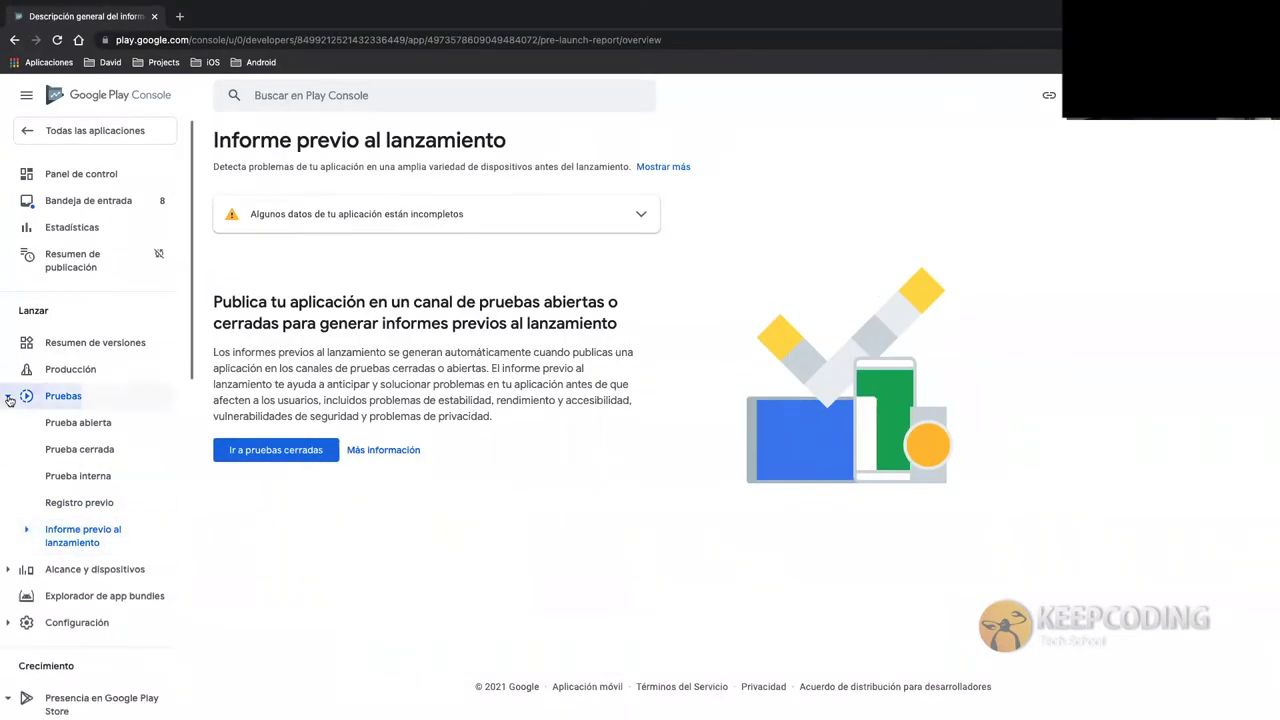
- Open the general information for reach and devices and set the report period to Último año
click(76, 428)
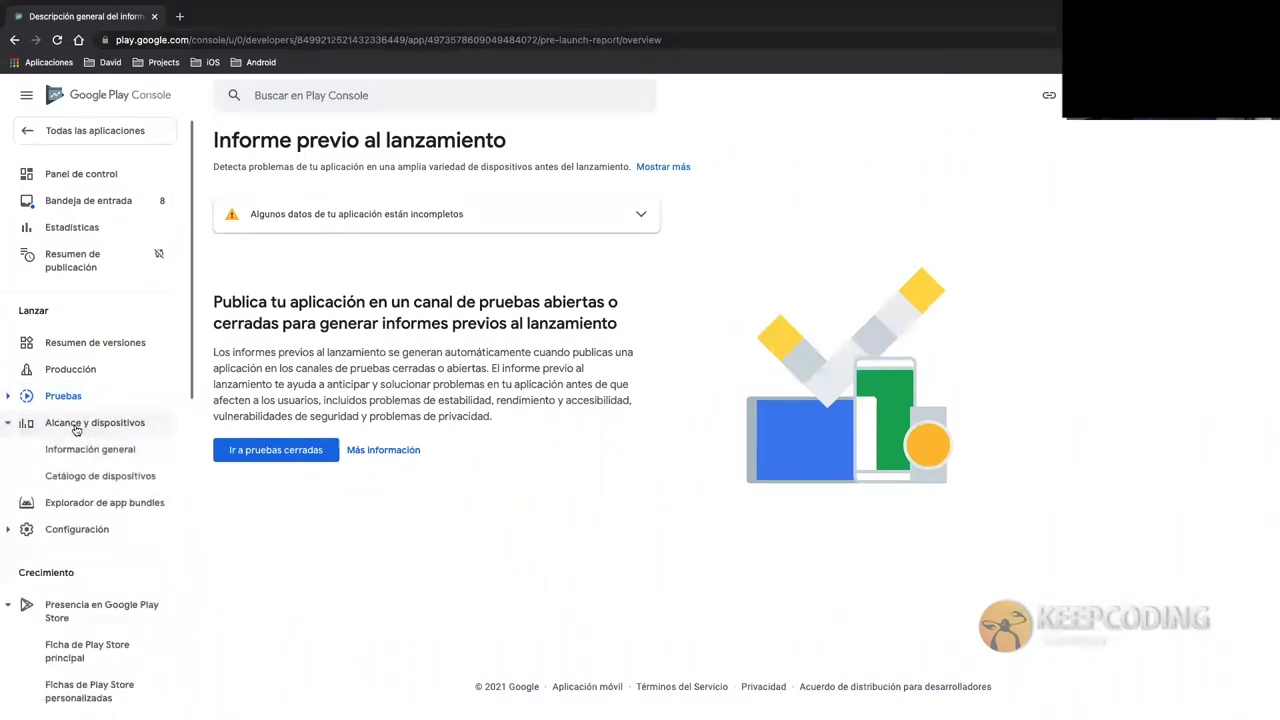
click(88, 455)
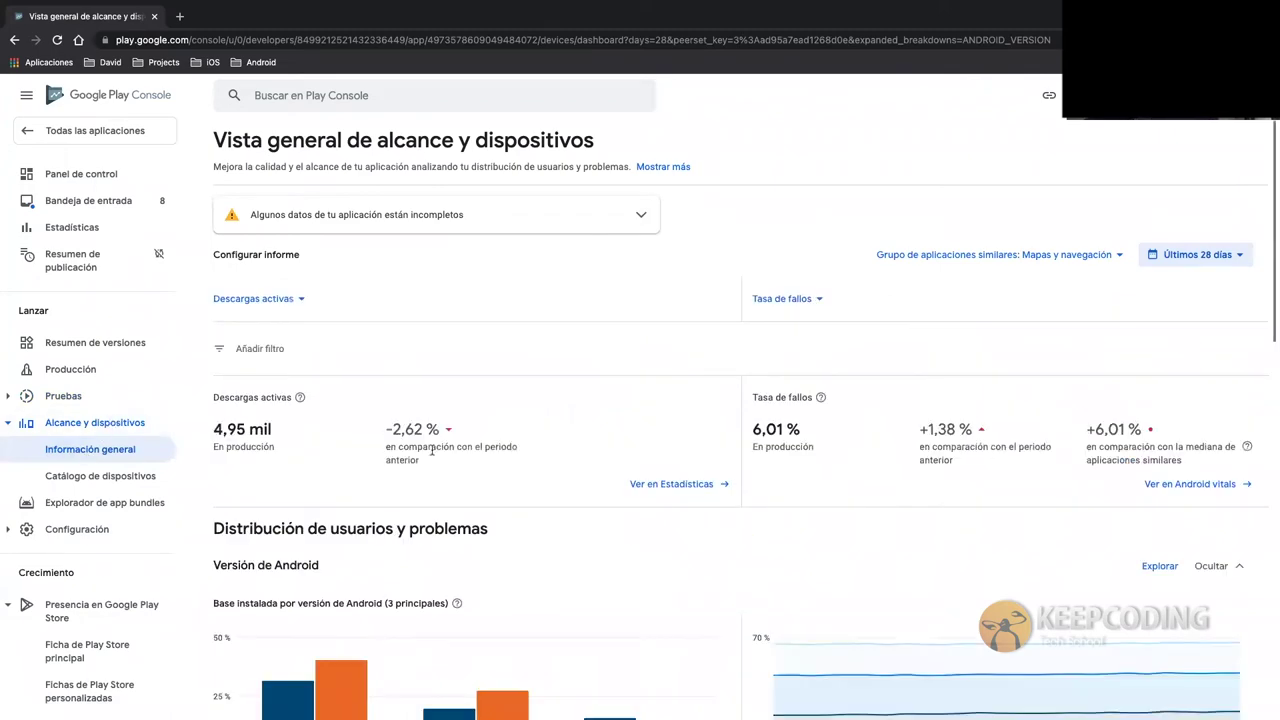
scroll(430, 438, down, 2)
scroll(430, 438, down, 1)
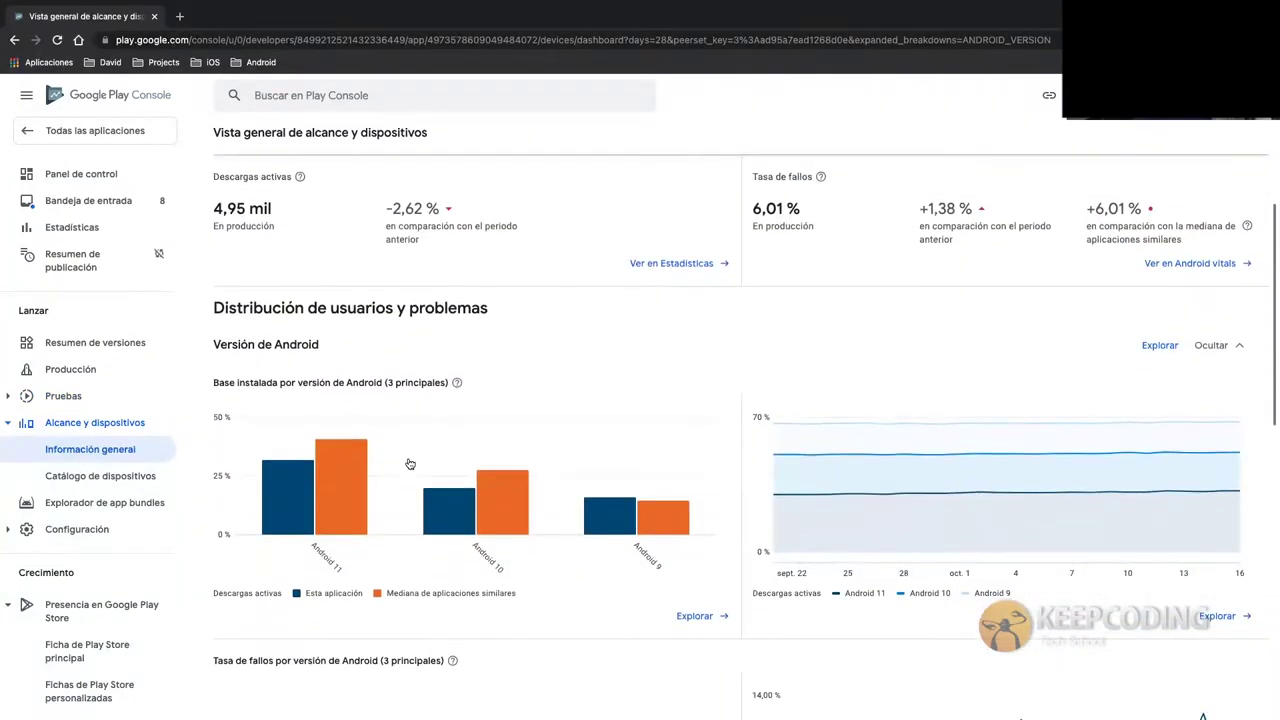
mouse_move(268, 448)
scroll(1205, 254, up, 3)
click(1205, 254)
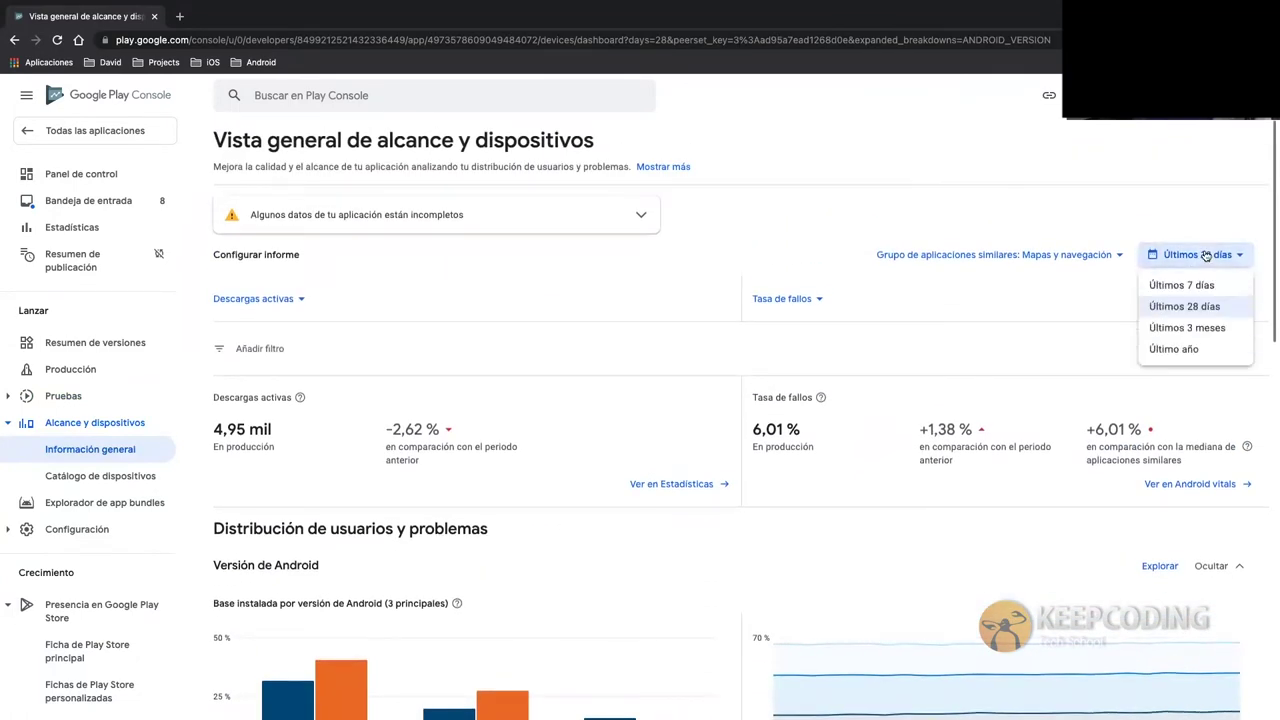
click(1182, 350)
- Examine the yearly reach report's active downloads, crash rate, Android version charts and hardware breakdown categories
scroll(555, 599, down, 3)
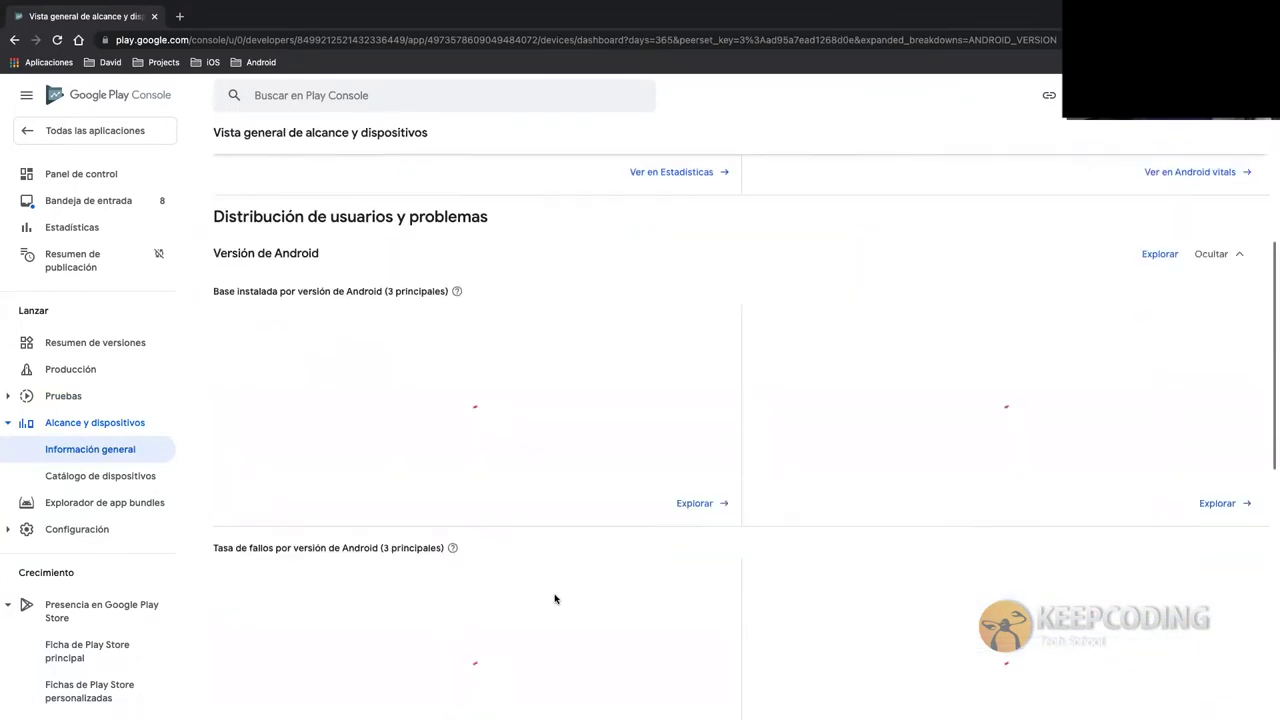
scroll(554, 600, up, 2)
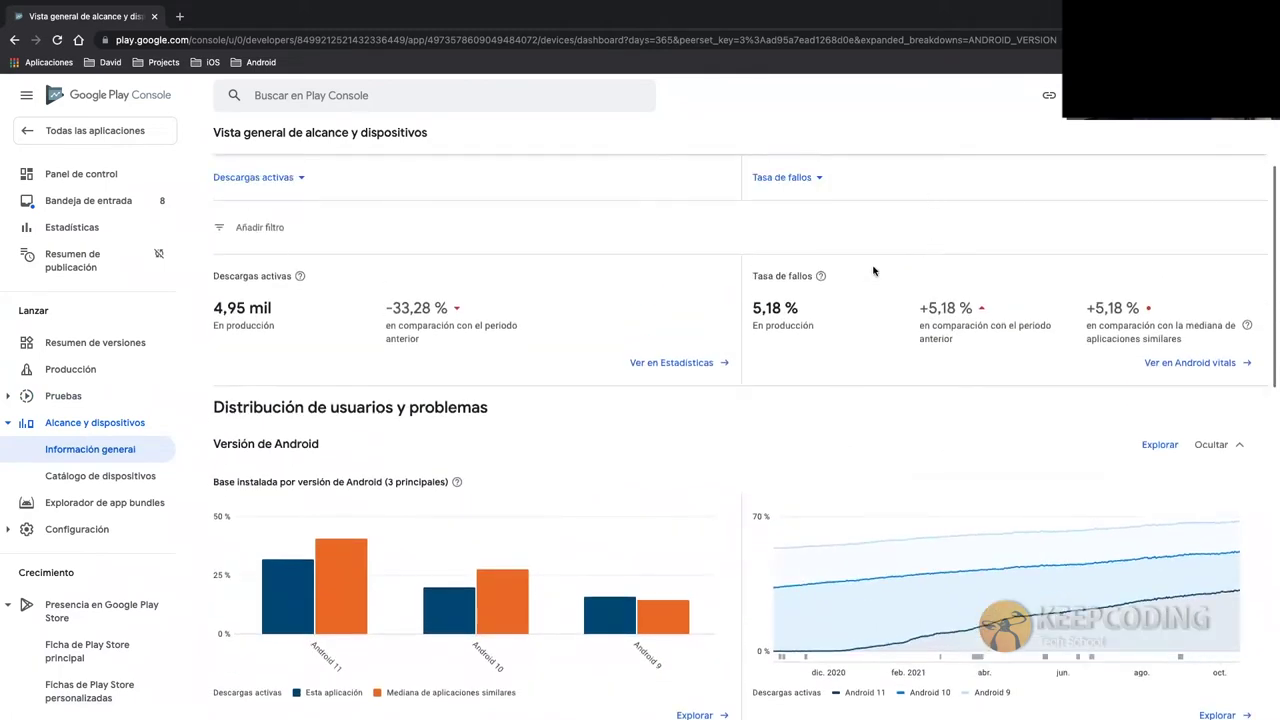
scroll(709, 551, down, 3)
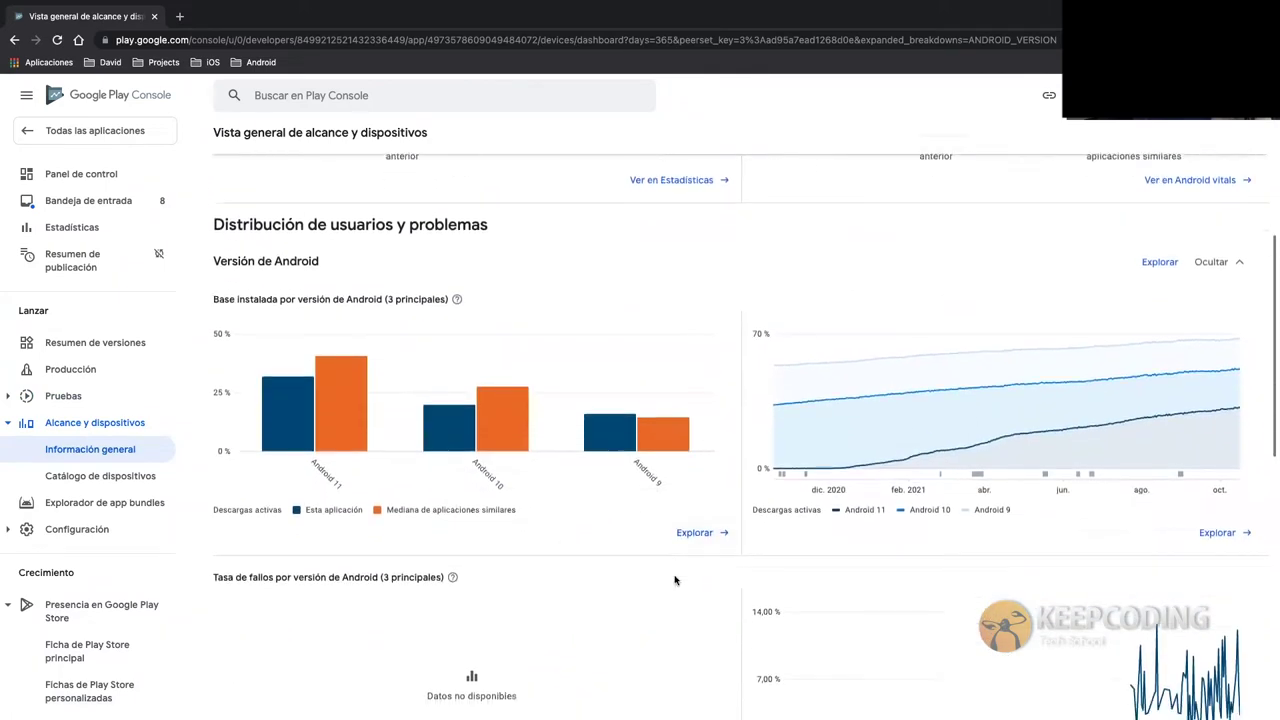
scroll(675, 581, down, 3)
scroll(360, 487, down, 1)
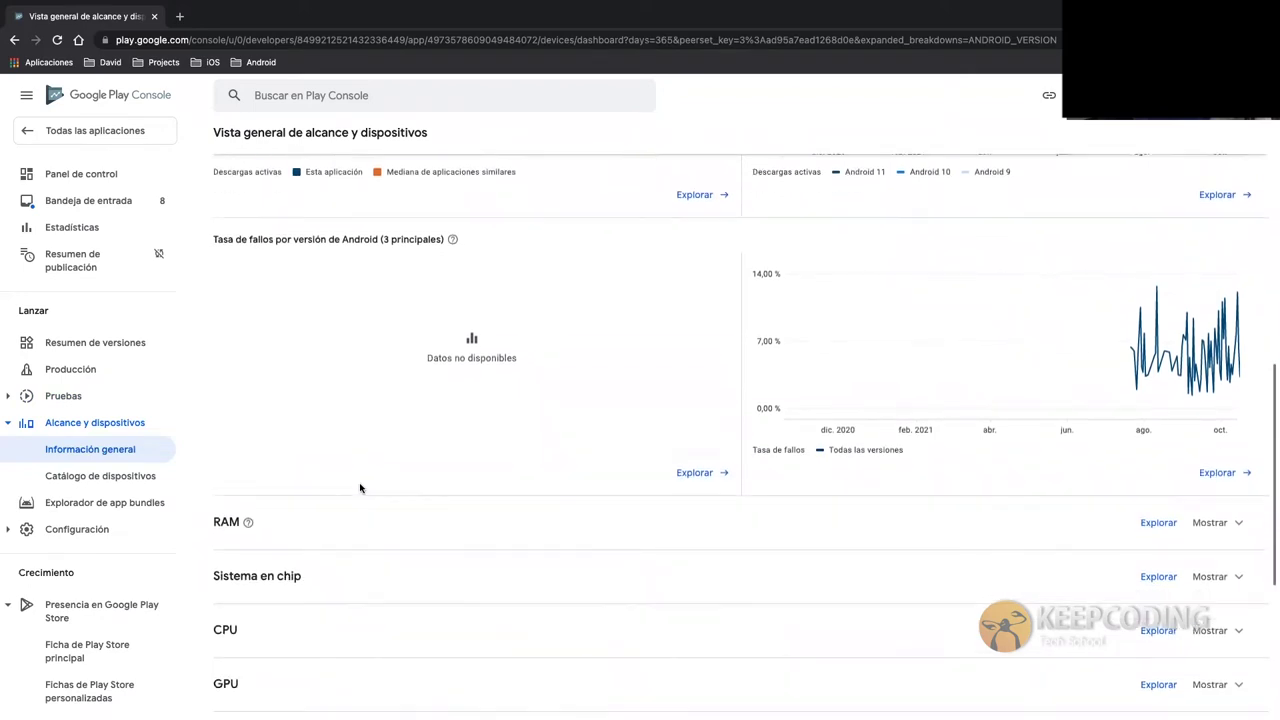
scroll(360, 487, down, 1)
scroll(293, 620, down, 3)
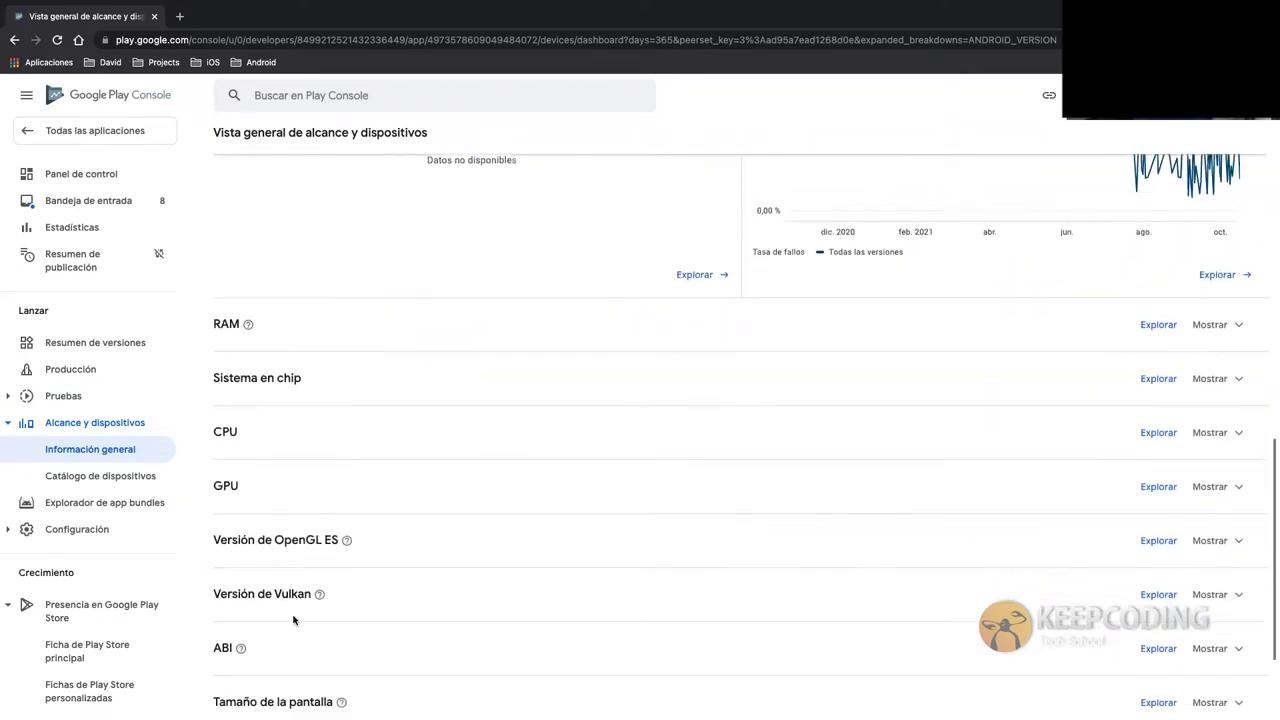
scroll(293, 620, up, 8)
scroll(293, 620, up, 1)
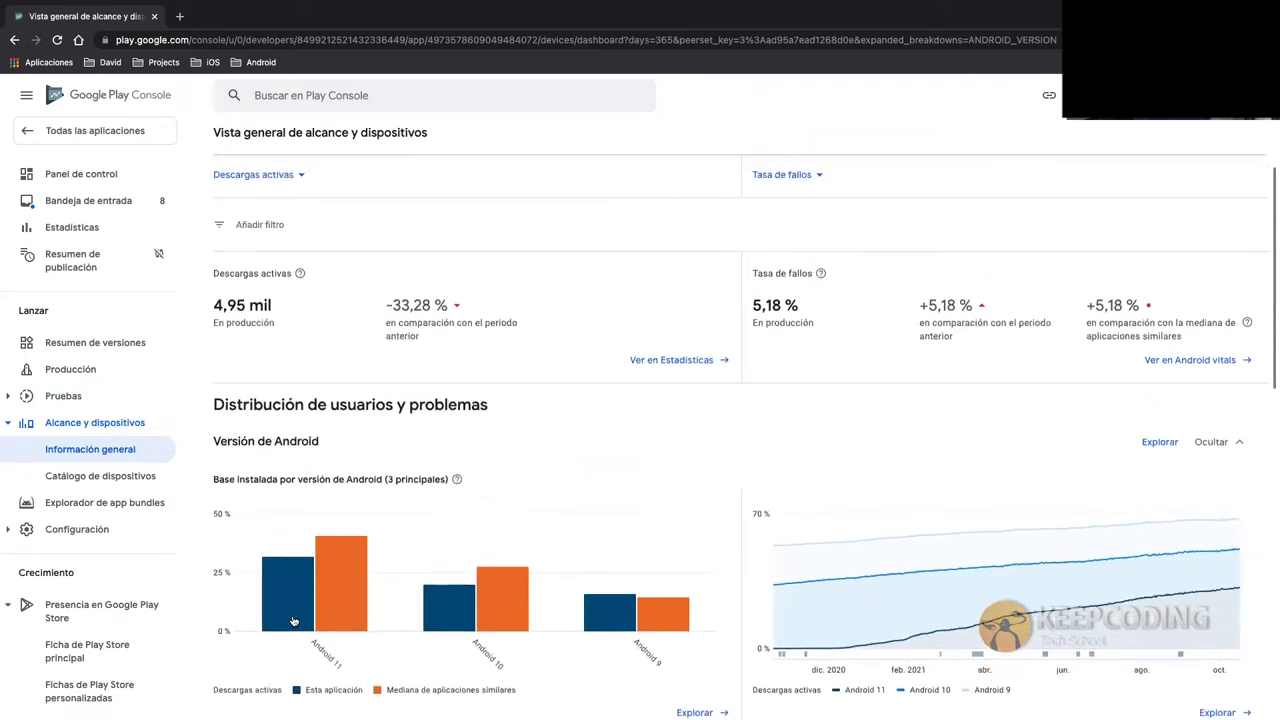
- Look over the device catalog's introduction to compatible devices, and collapse the reach and devices section
click(105, 477)
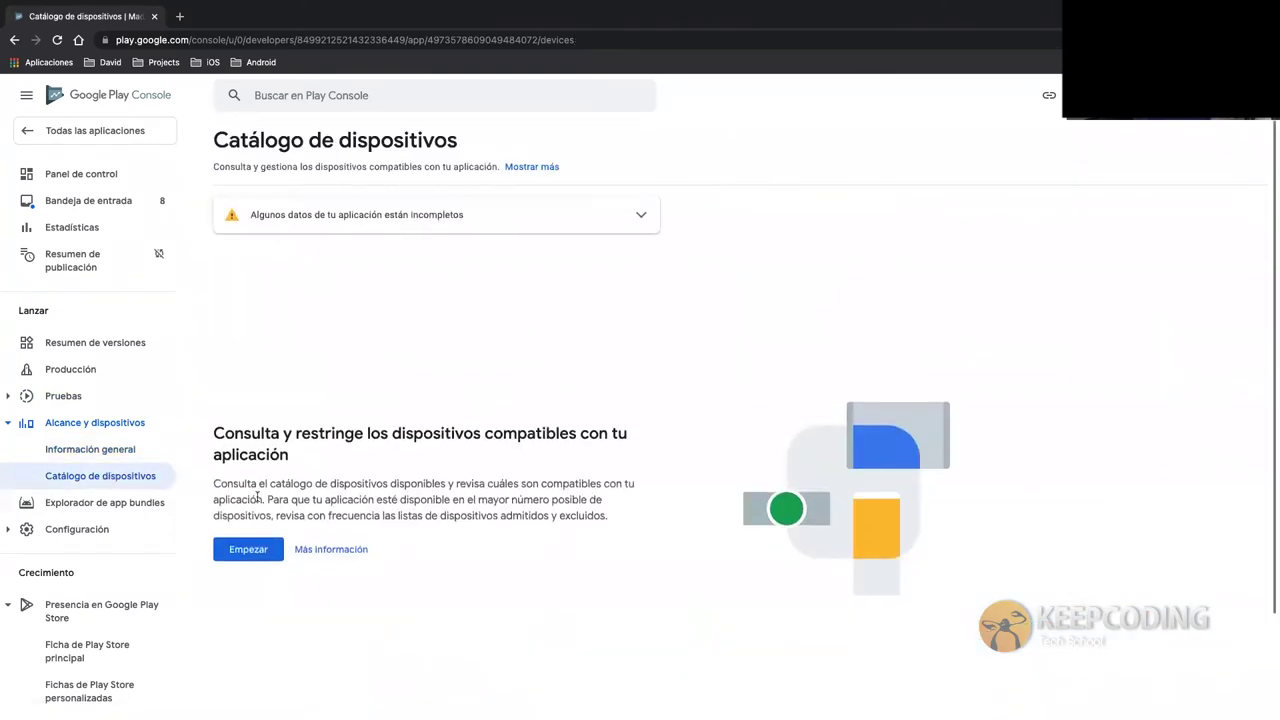
scroll(258, 497, down, 1)
scroll(417, 513, down, 2)
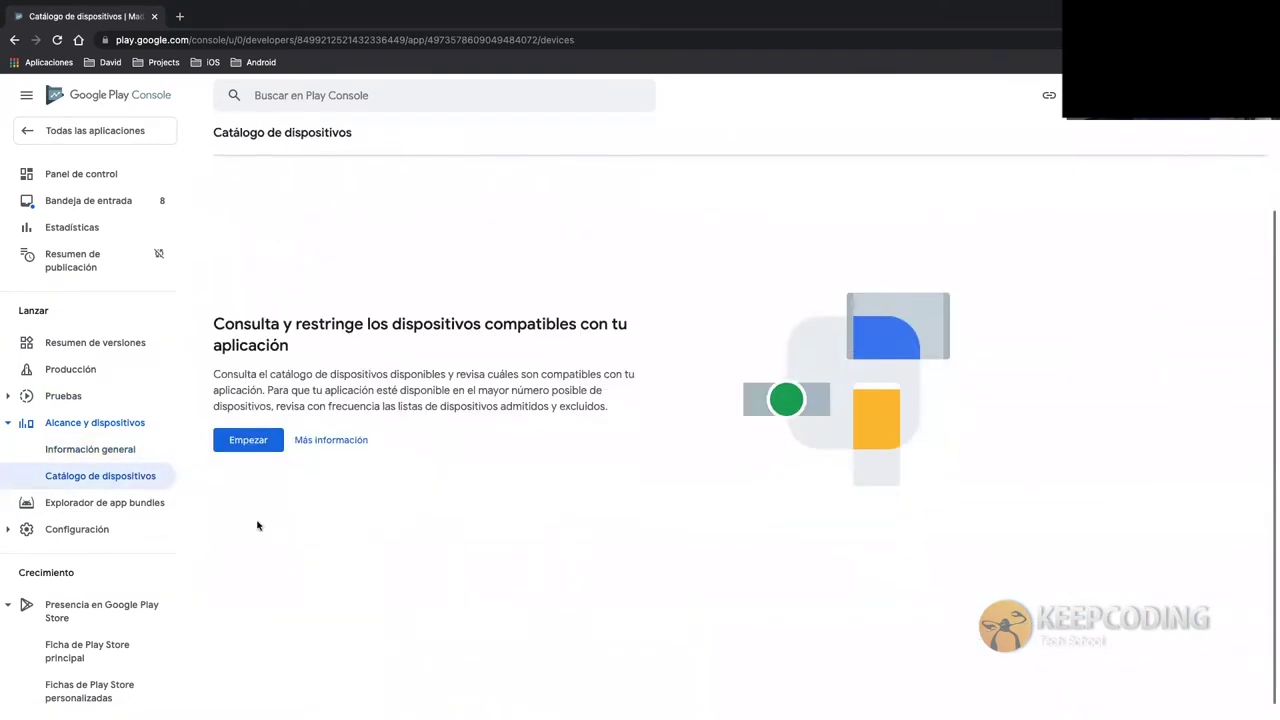
scroll(450, 340, up, 3)
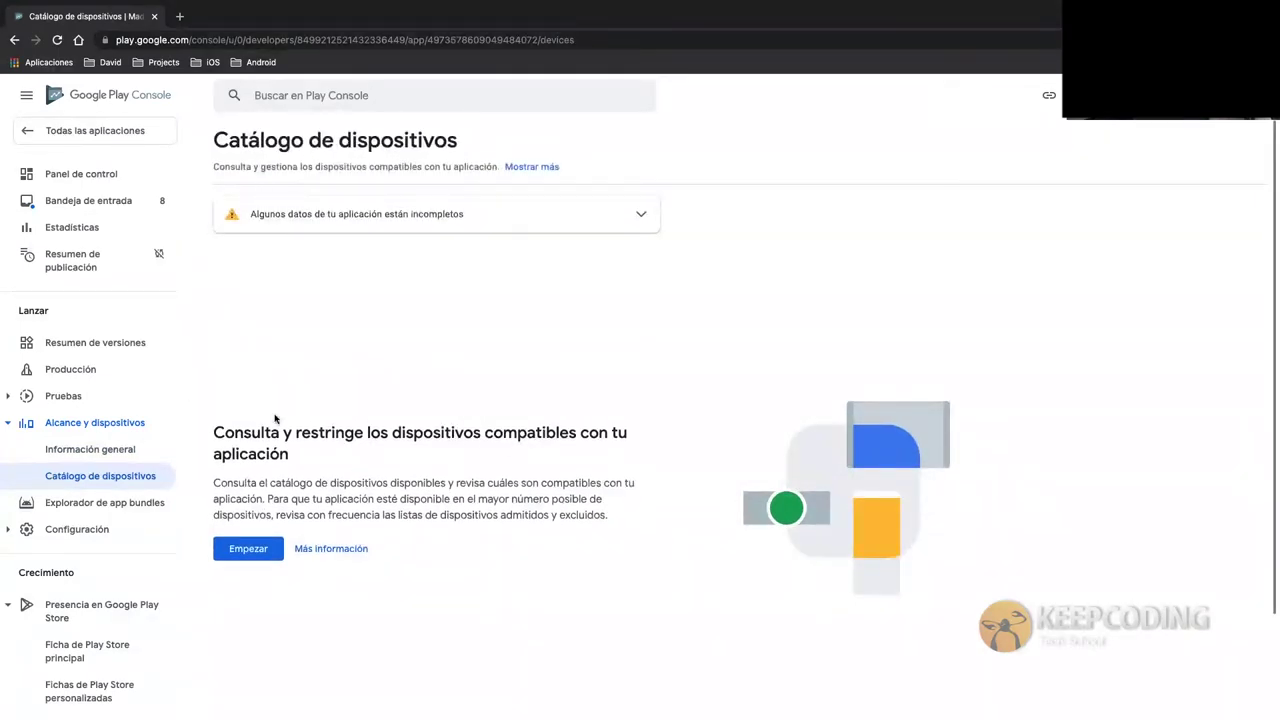
click(9, 427)
- Open the app bundle explorer and highlight the 4.apk name and the notice about Android App Bundle replacing APK
click(89, 452)
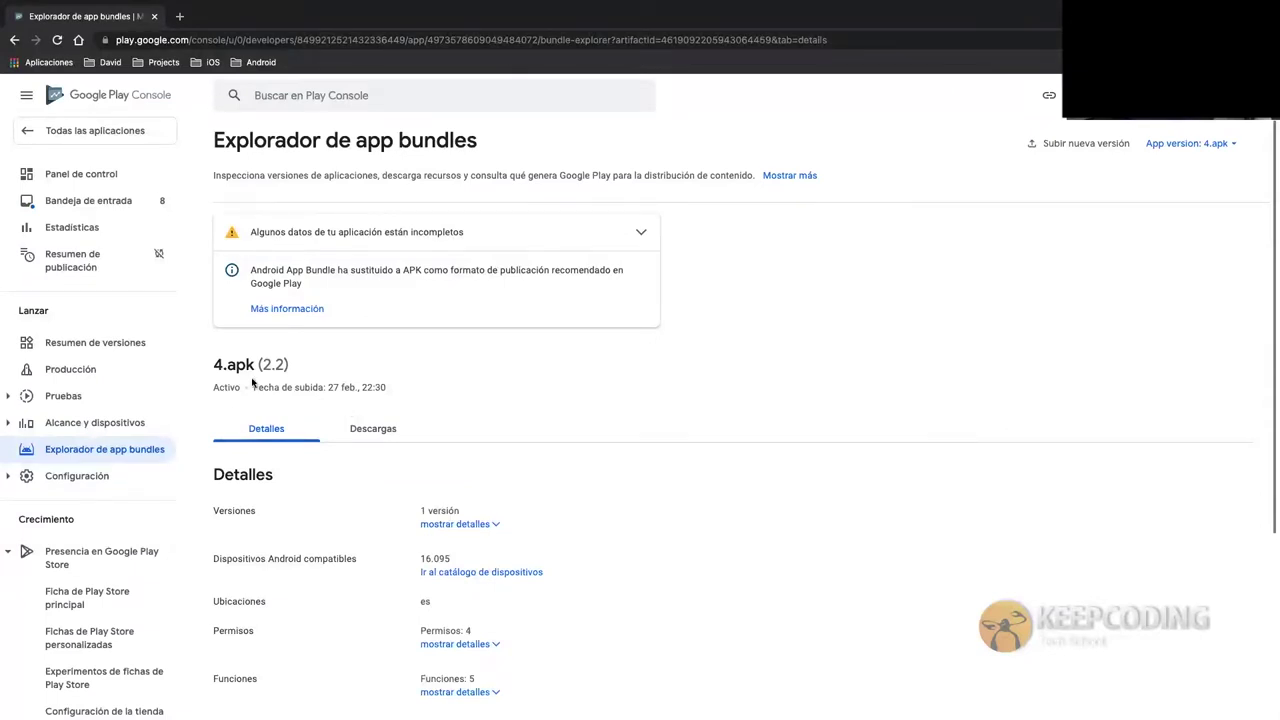
drag(254, 369, 220, 367)
drag(333, 290, 249, 279)
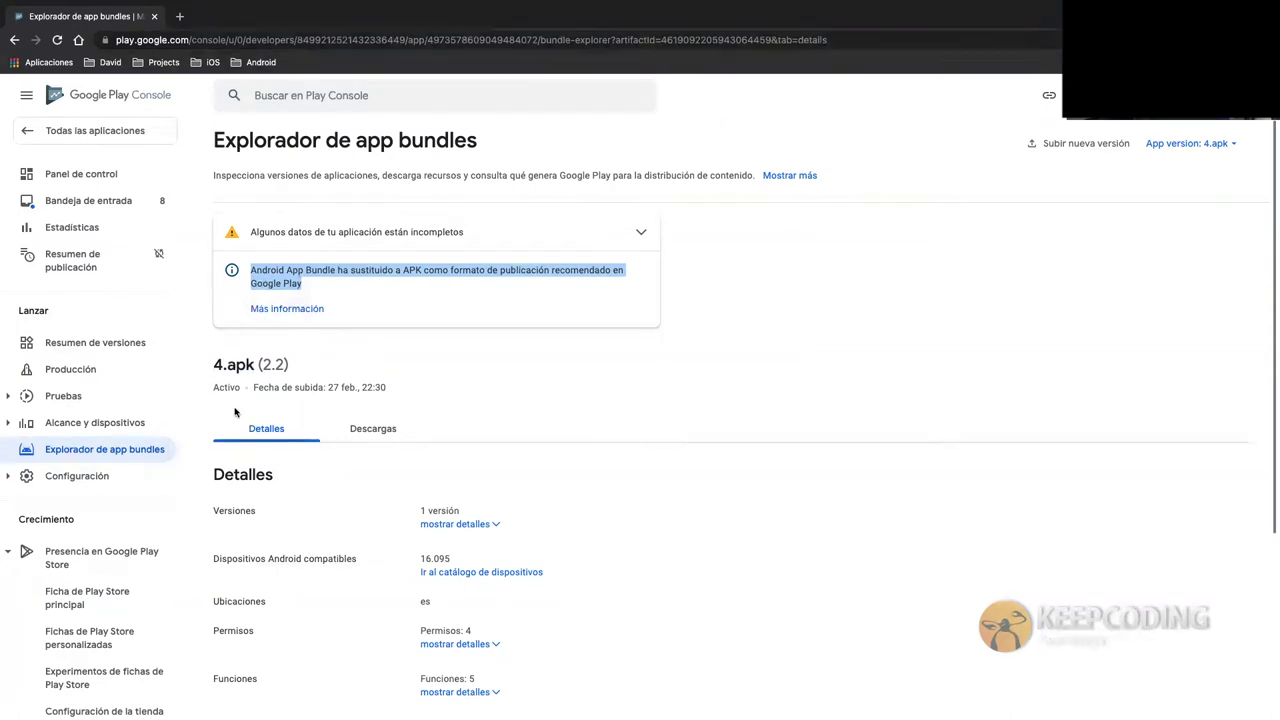
- Look over the technical details of 4.apk and the options under the Configuración section, leaving that section collapsed
scroll(124, 474, down, 3)
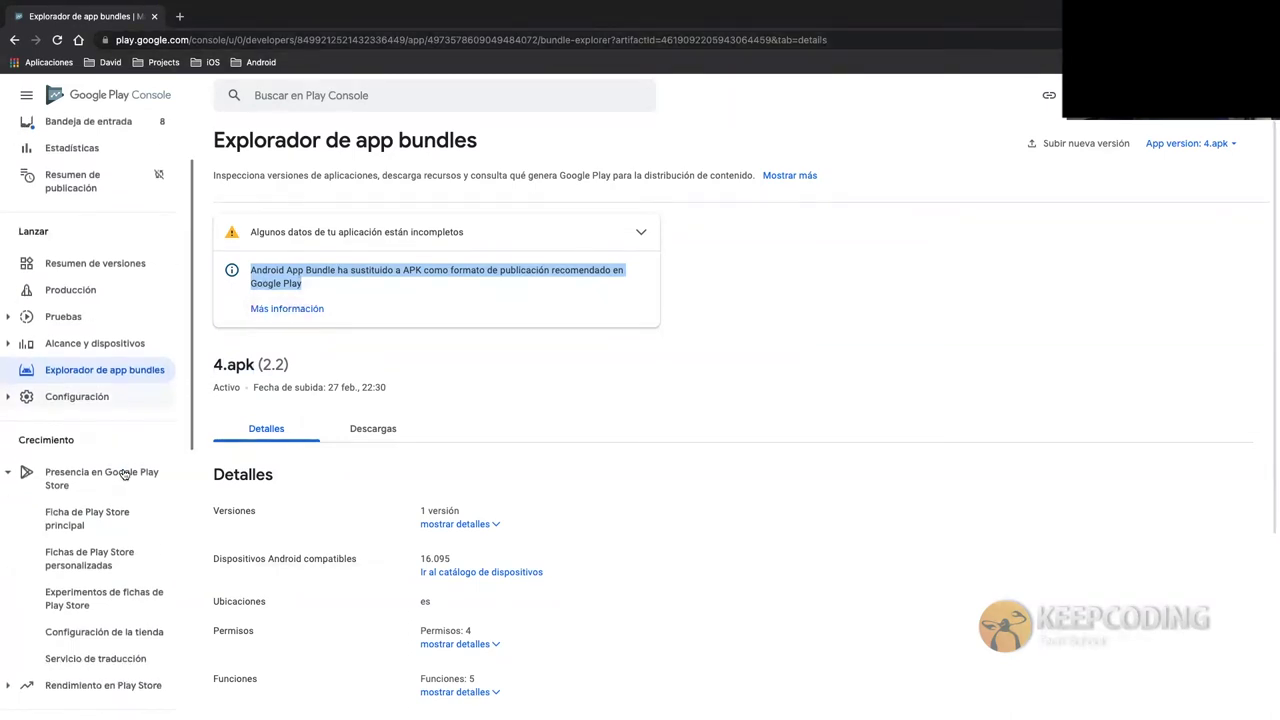
scroll(400, 450, down, 5)
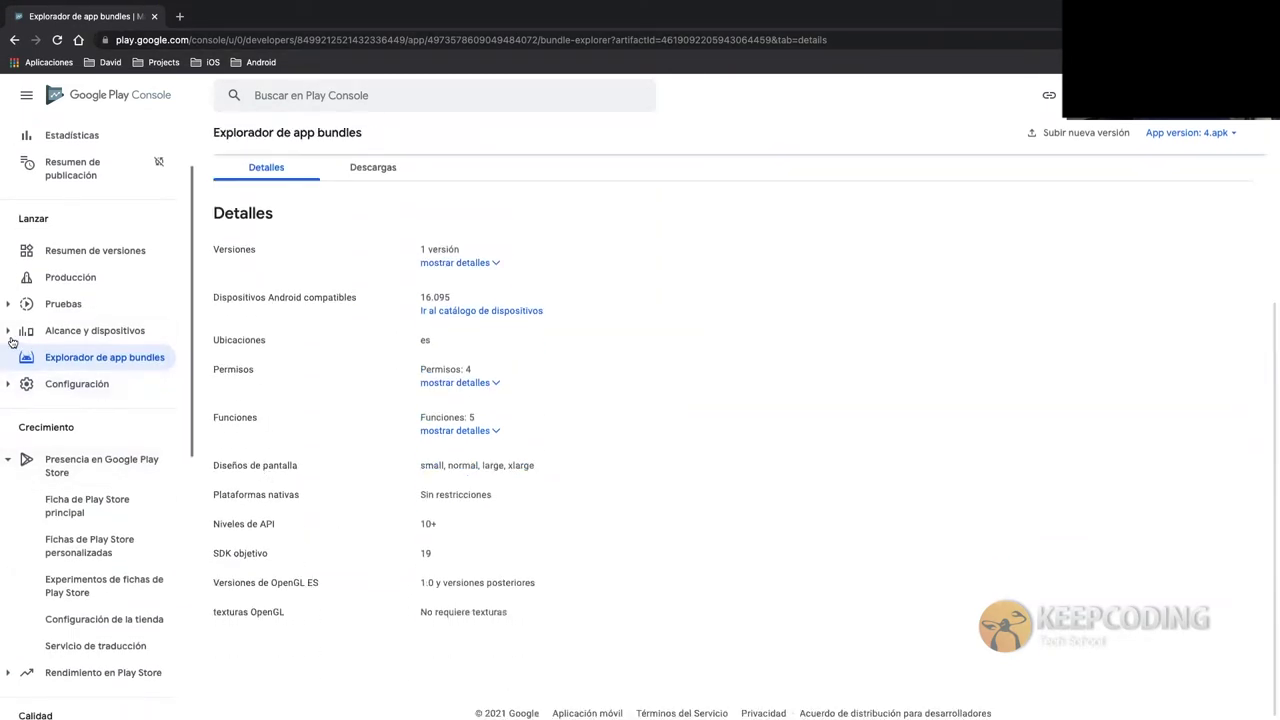
click(63, 385)
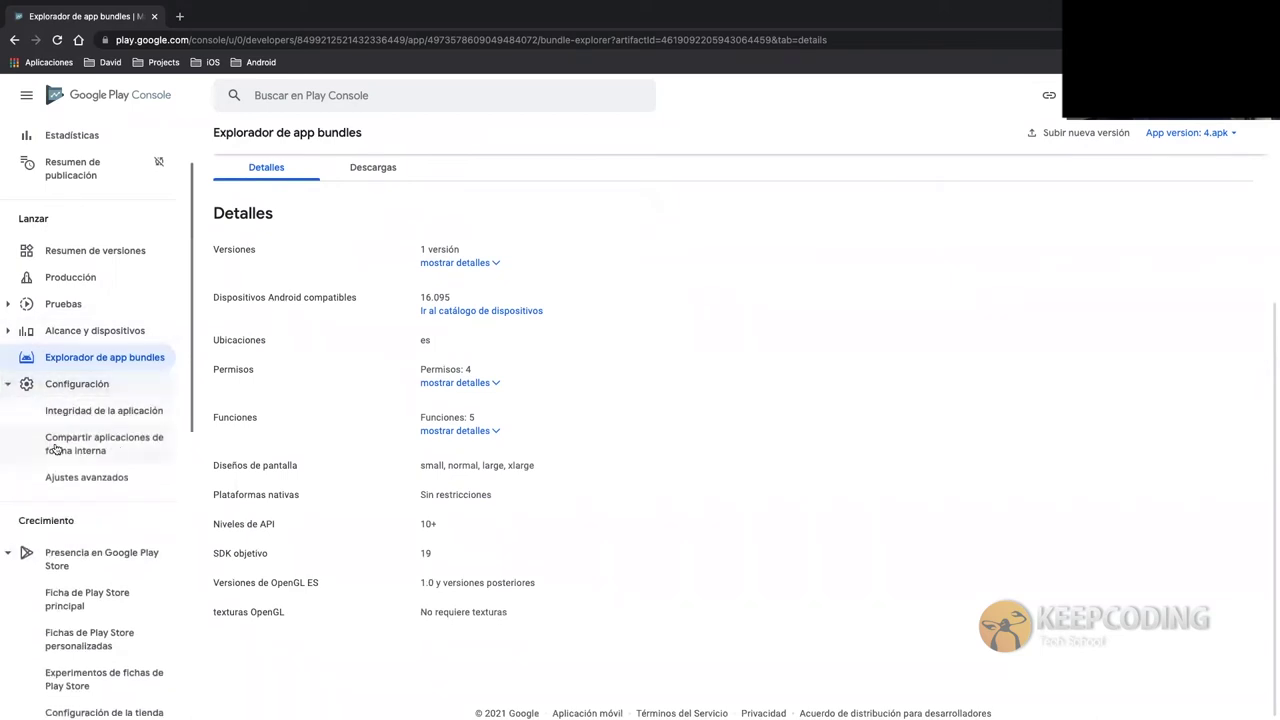
click(56, 394)
- Open the main Play Store listing and review the app name, short description and full description
click(66, 472)
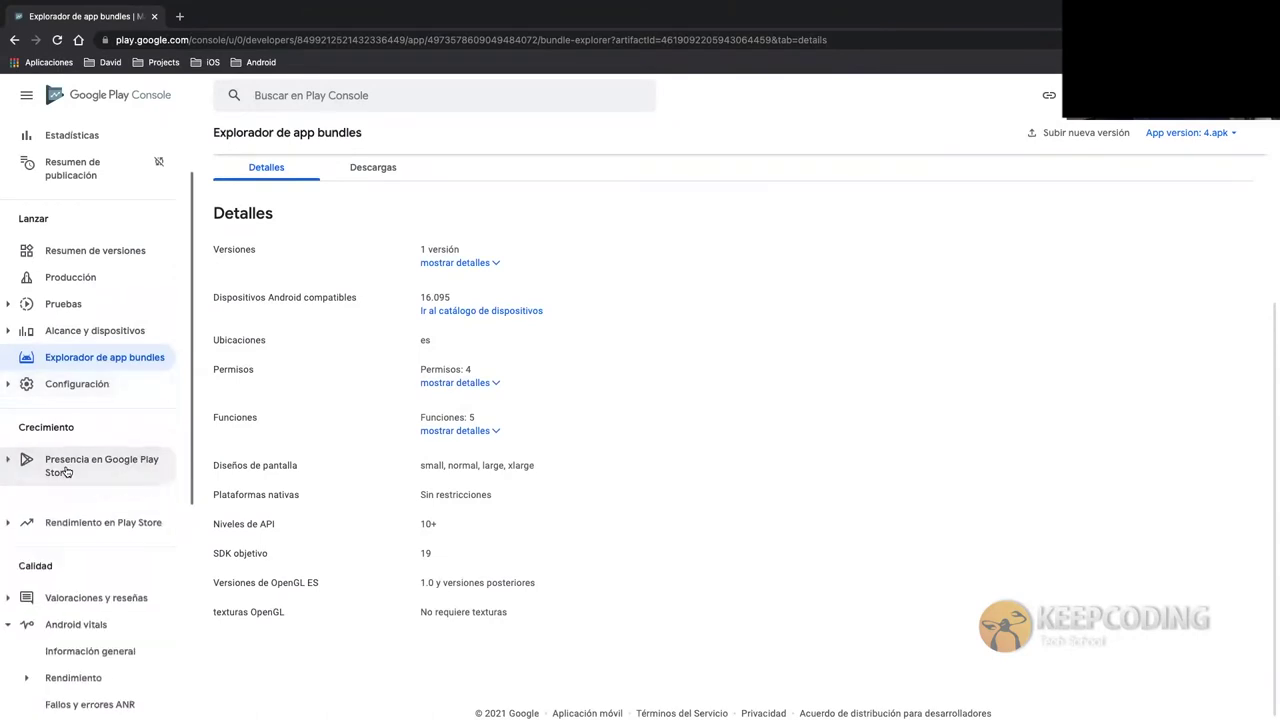
click(70, 470)
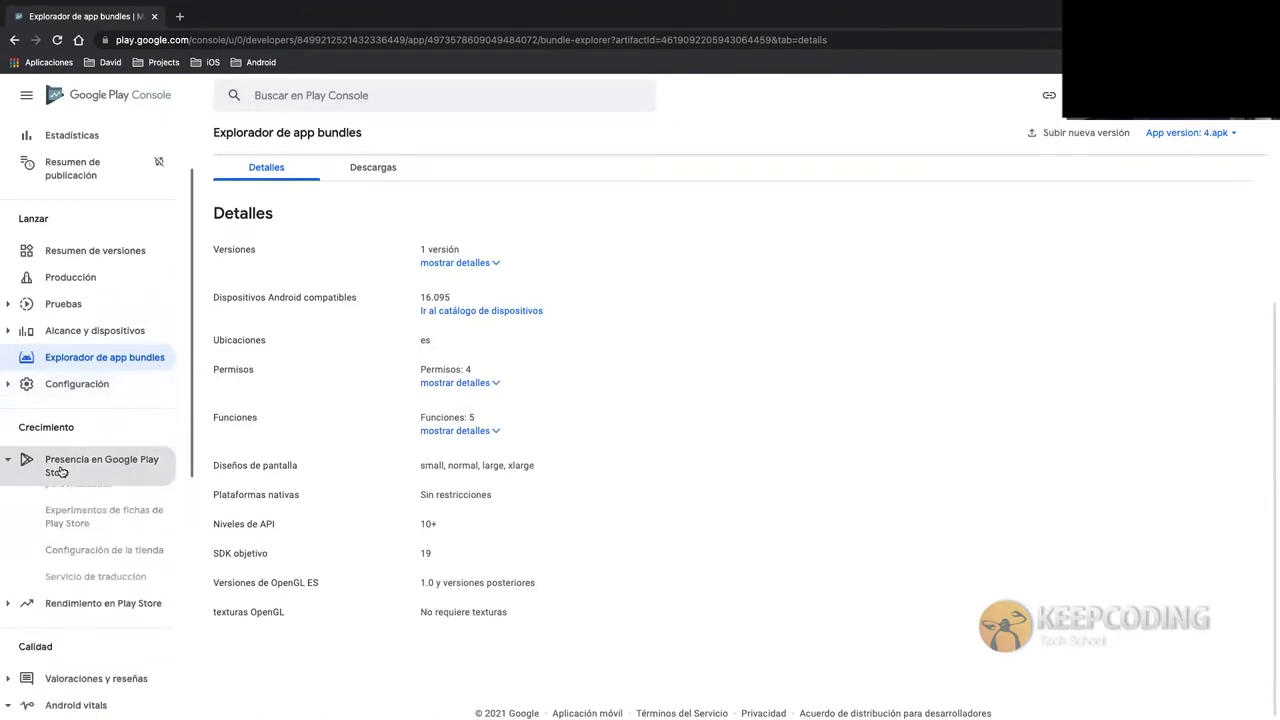
click(83, 450)
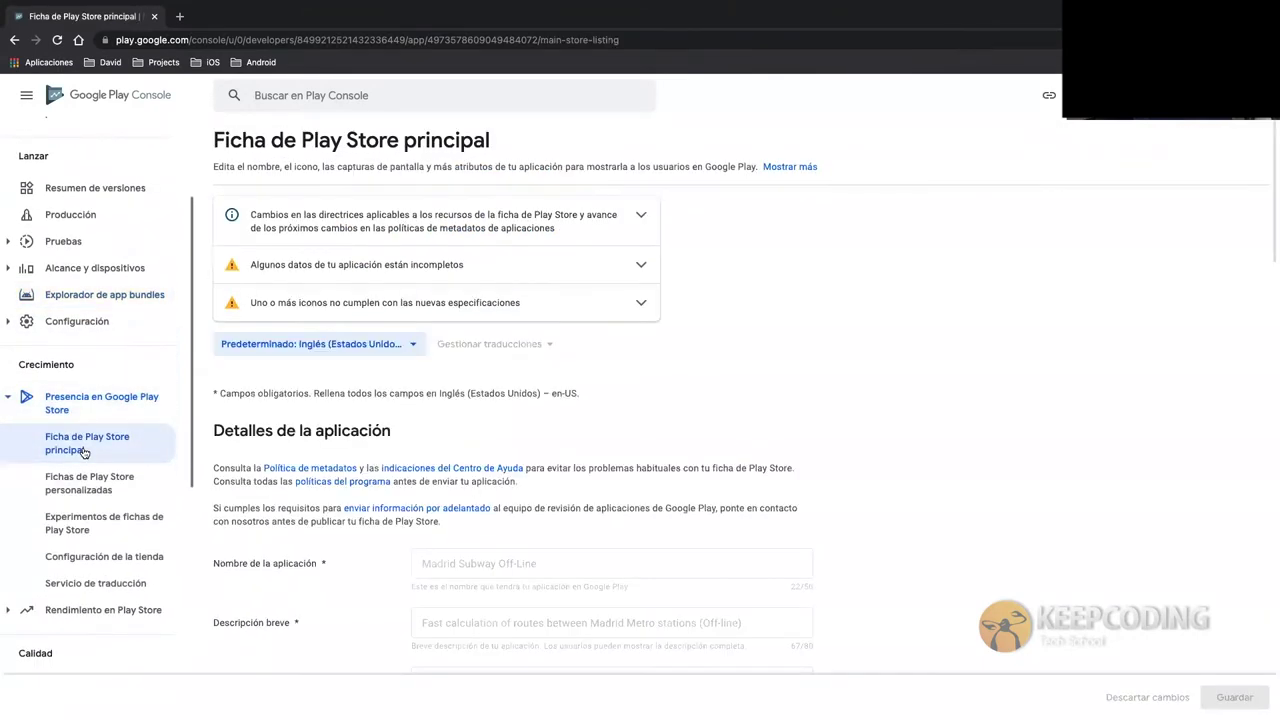
scroll(399, 481, down, 1)
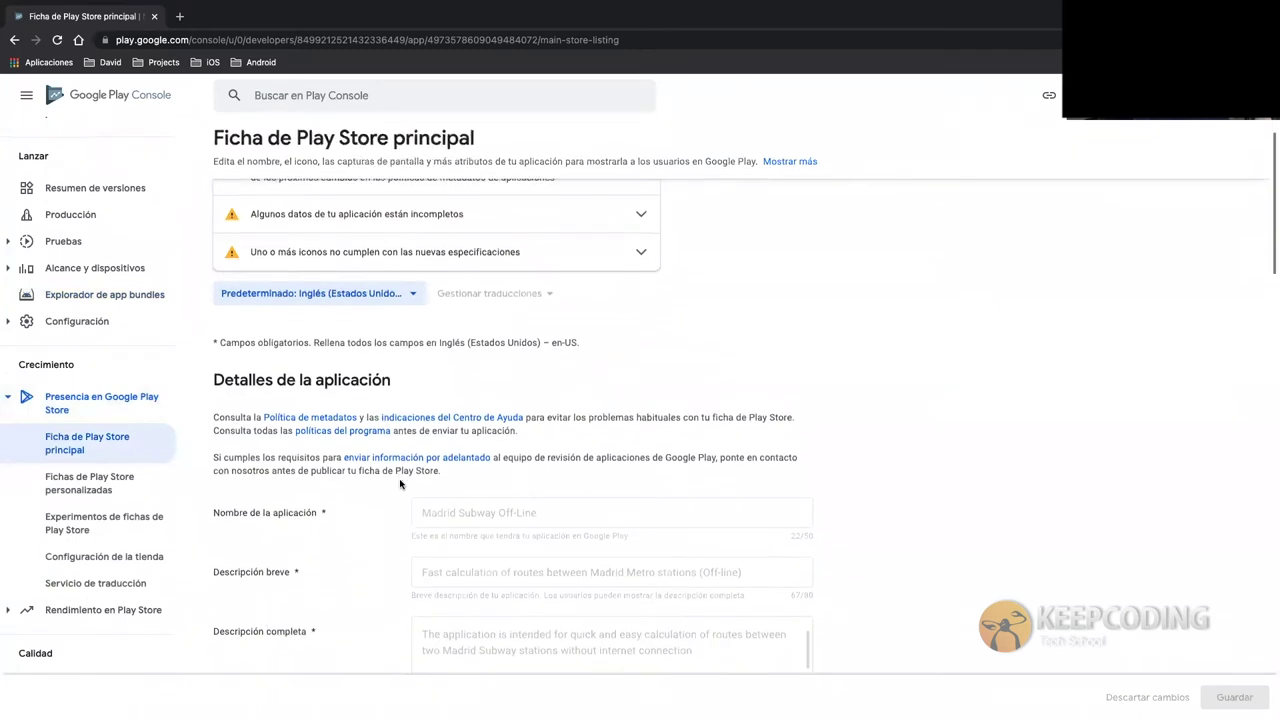
scroll(364, 479, down, 2)
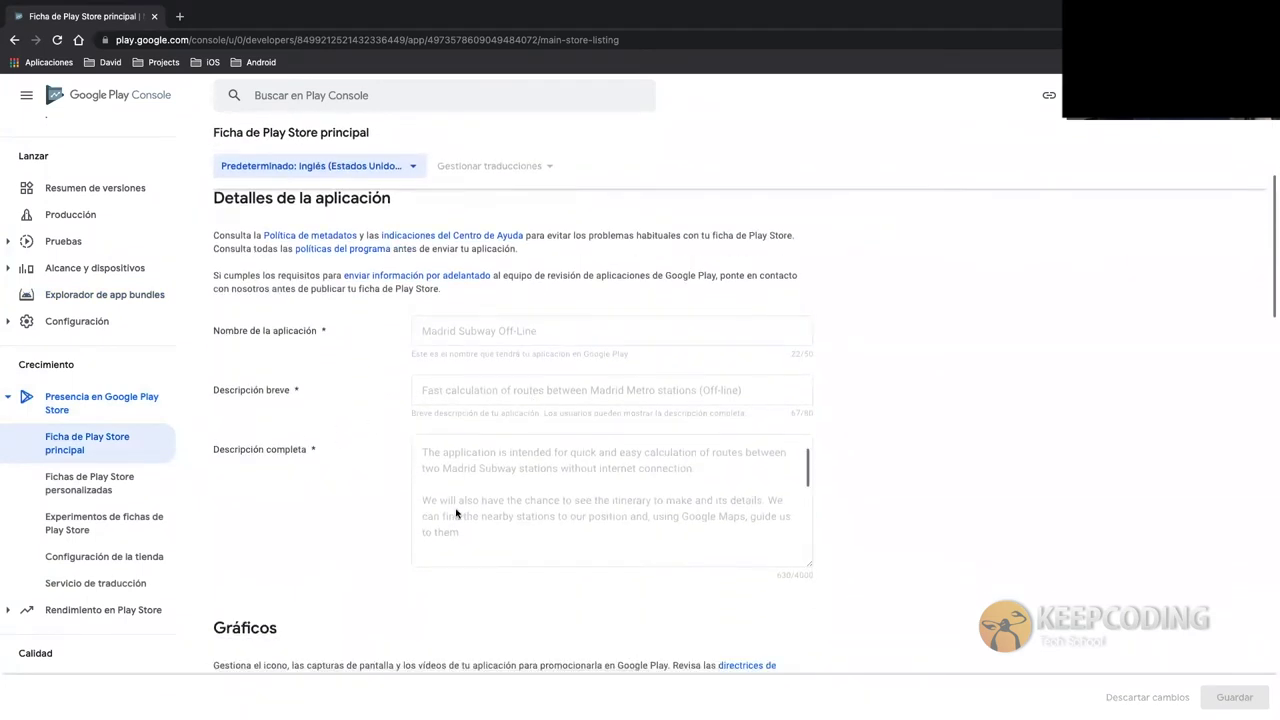
- Examine the listing's icon, feature graphic, video field, phone screenshots and the 7- and 10-inch tablet screenshot areas
scroll(380, 519, down, 4)
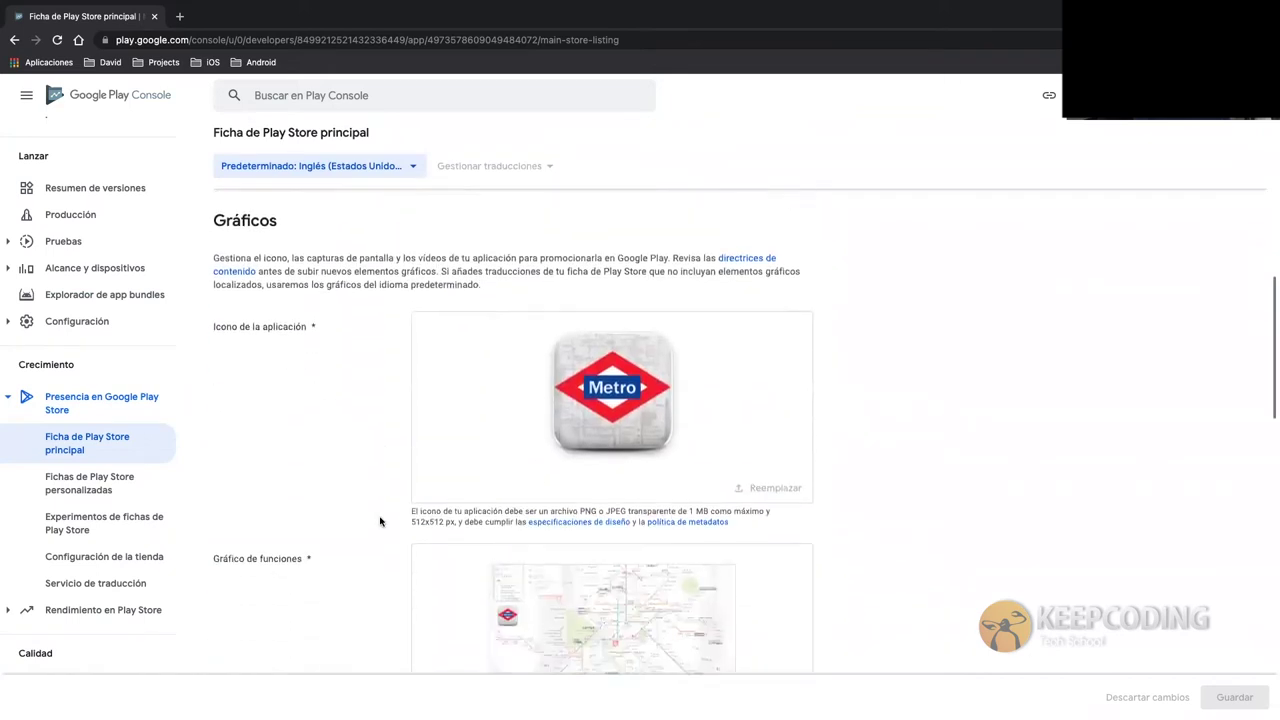
scroll(607, 448, down, 1)
scroll(607, 448, down, 2)
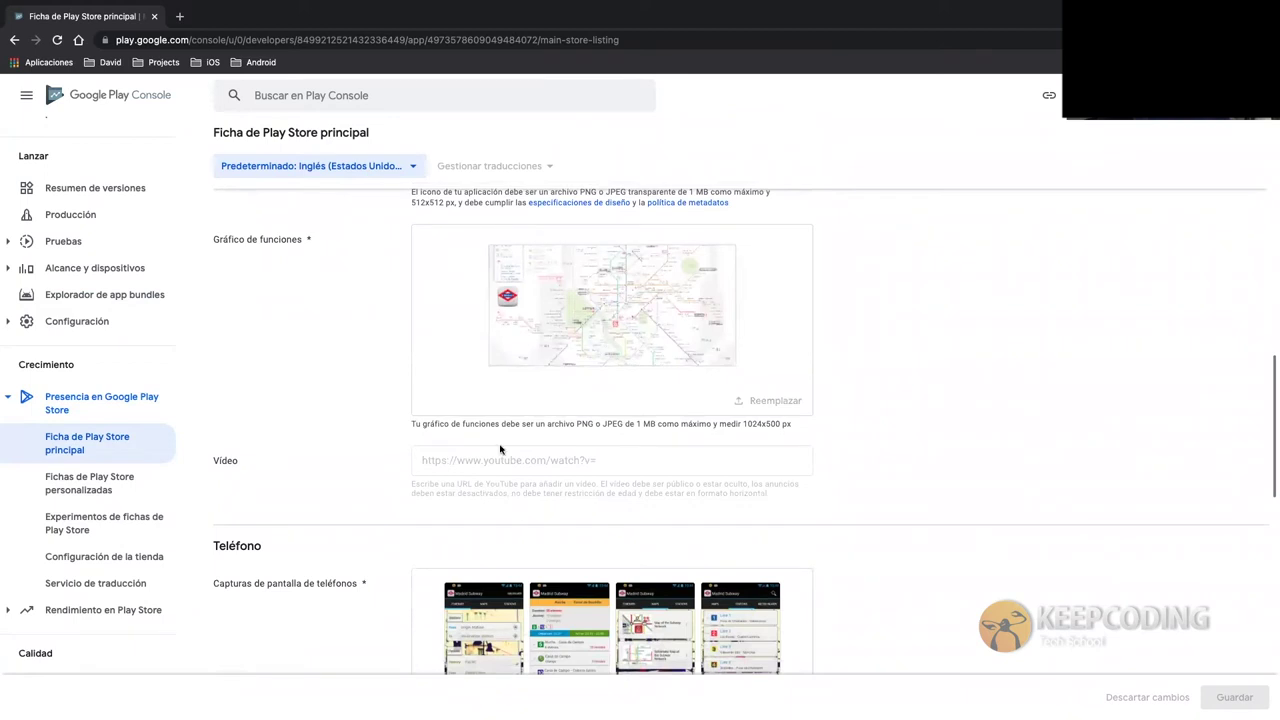
scroll(585, 456, down, 3)
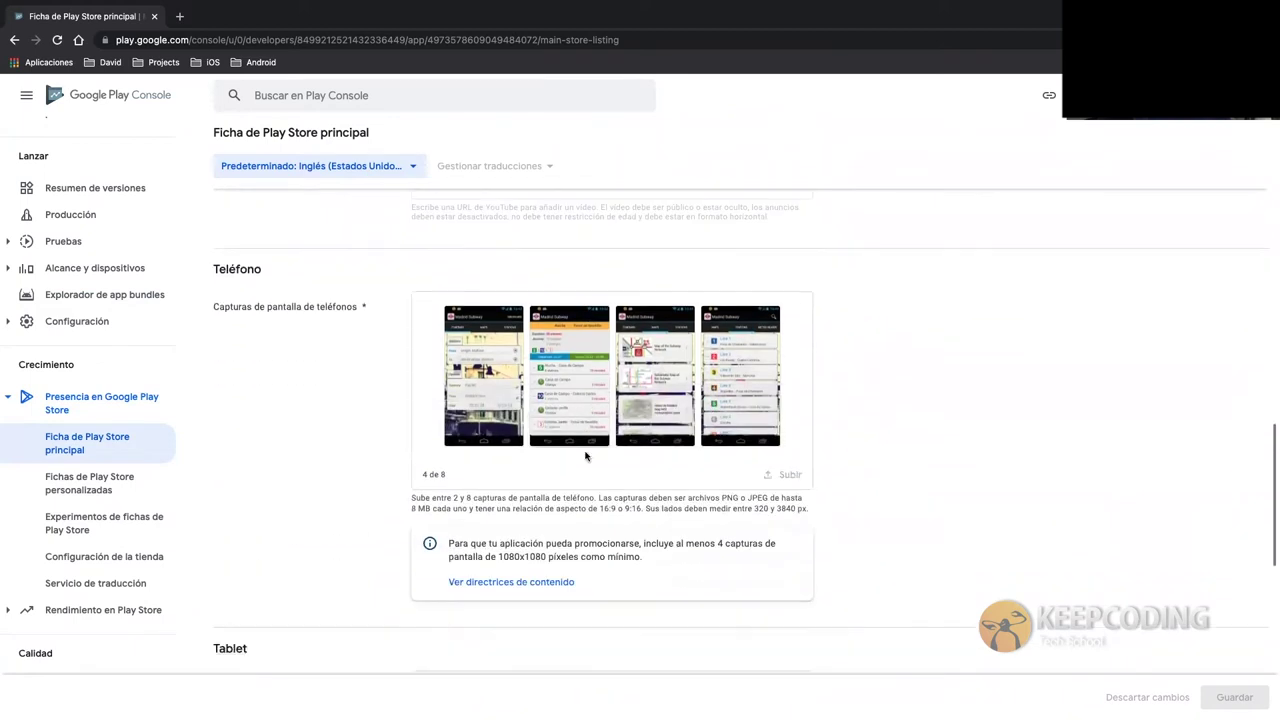
scroll(380, 560, down, 5)
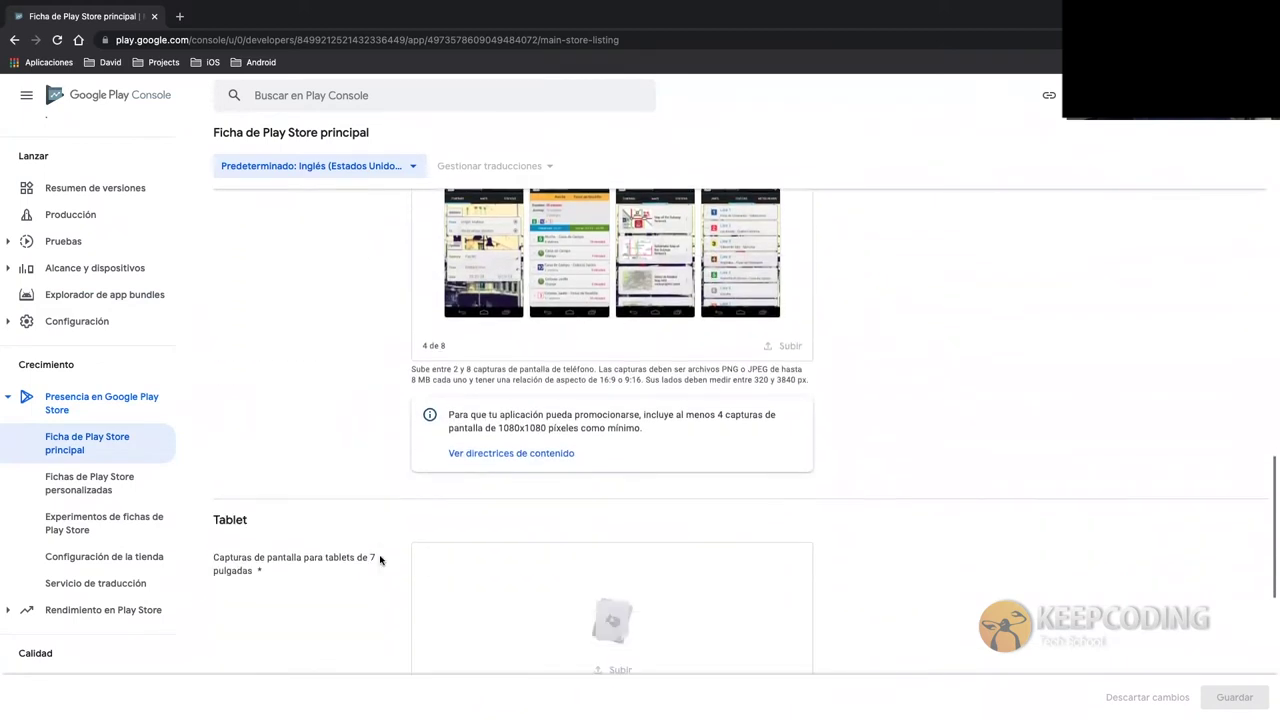
scroll(352, 577, down, 1)
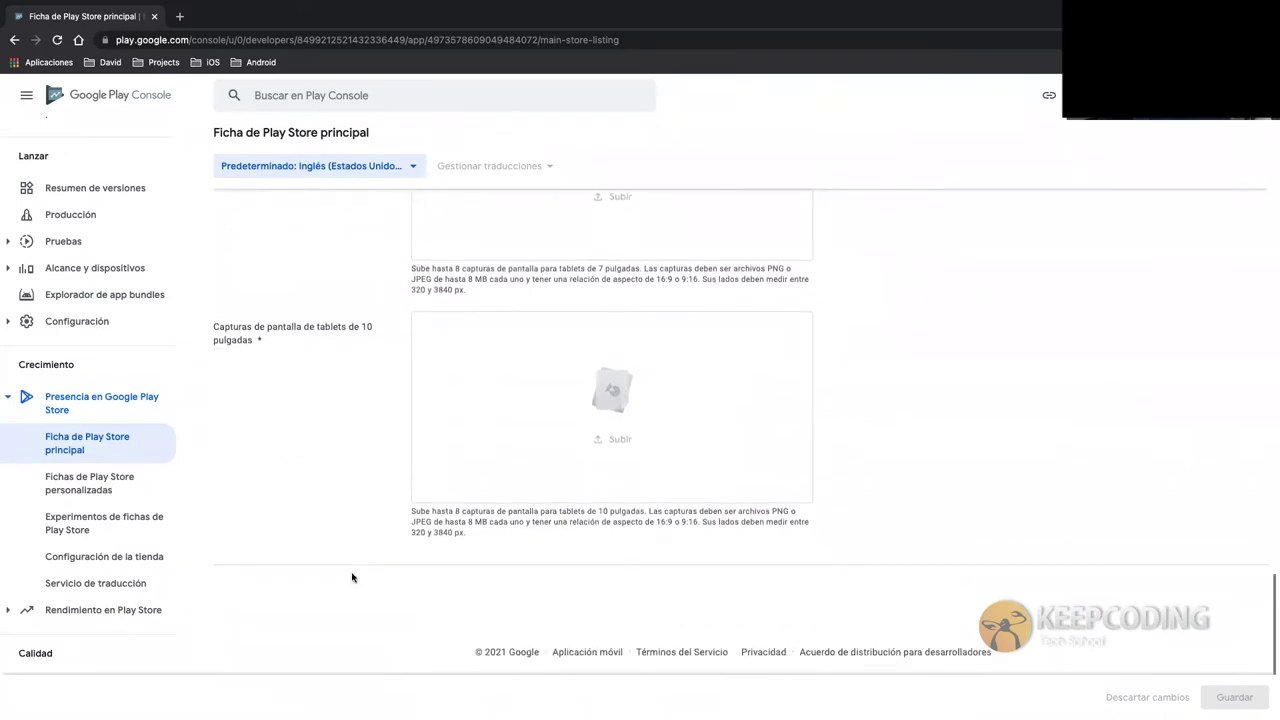
- View the custom store listings, highlighting the mention of specific countries, and the store listing experiments, highlighting "A/B"
click(77, 482)
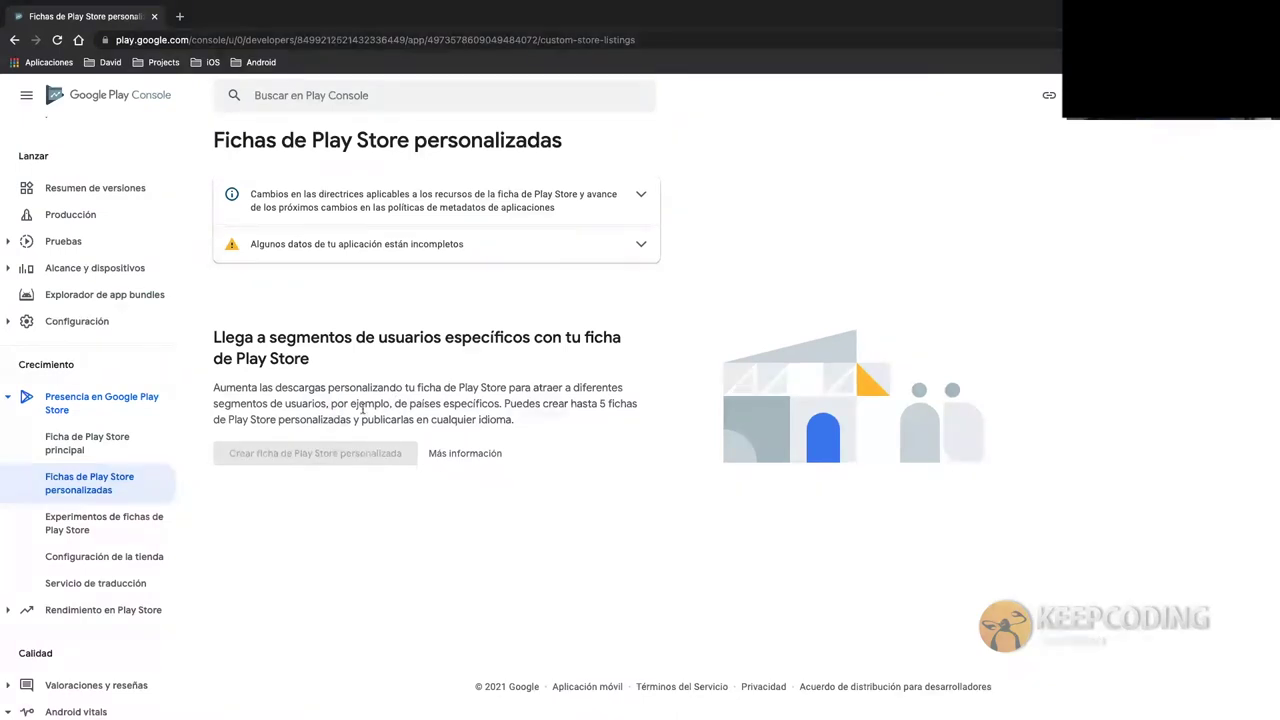
drag(402, 404, 505, 404)
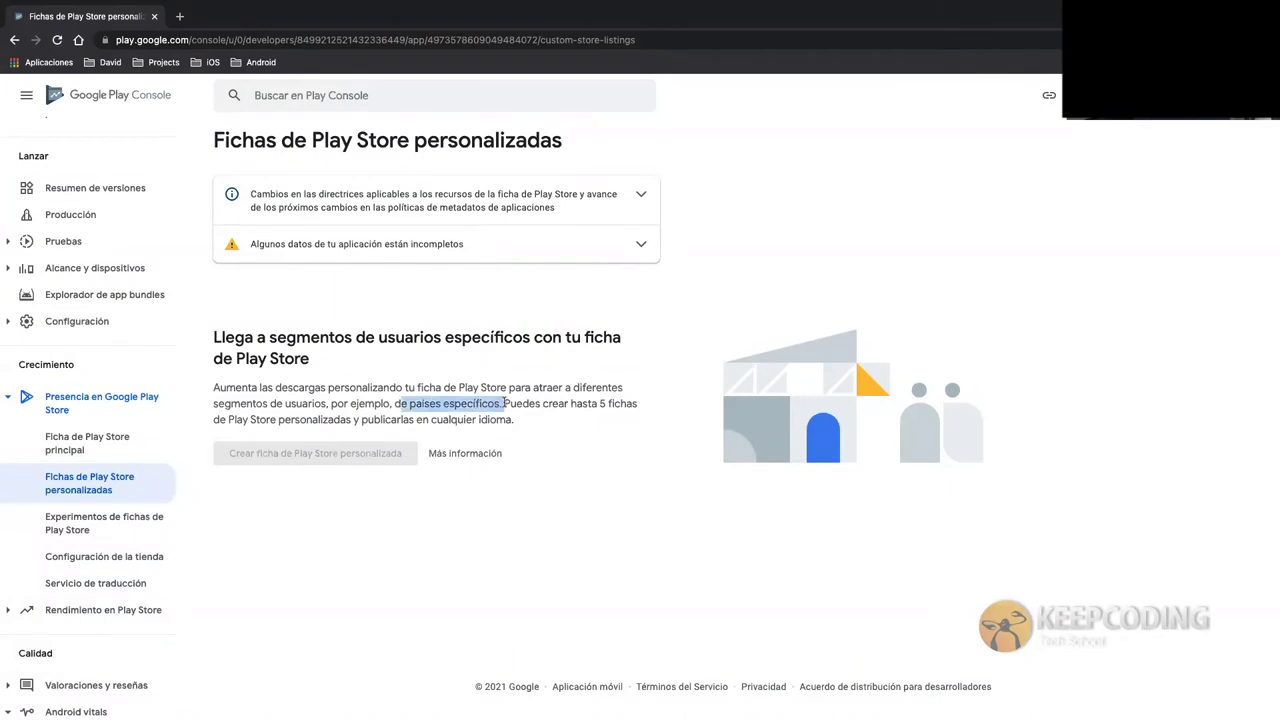
click(60, 522)
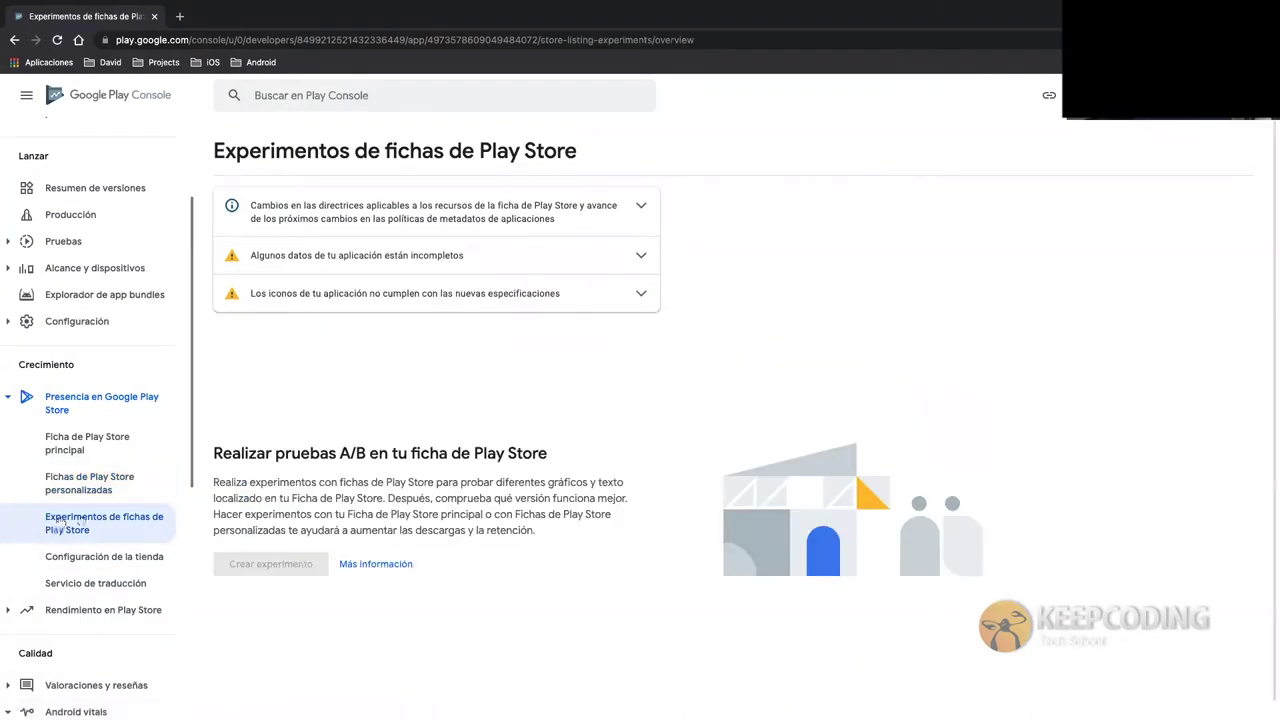
drag(339, 453, 371, 454)
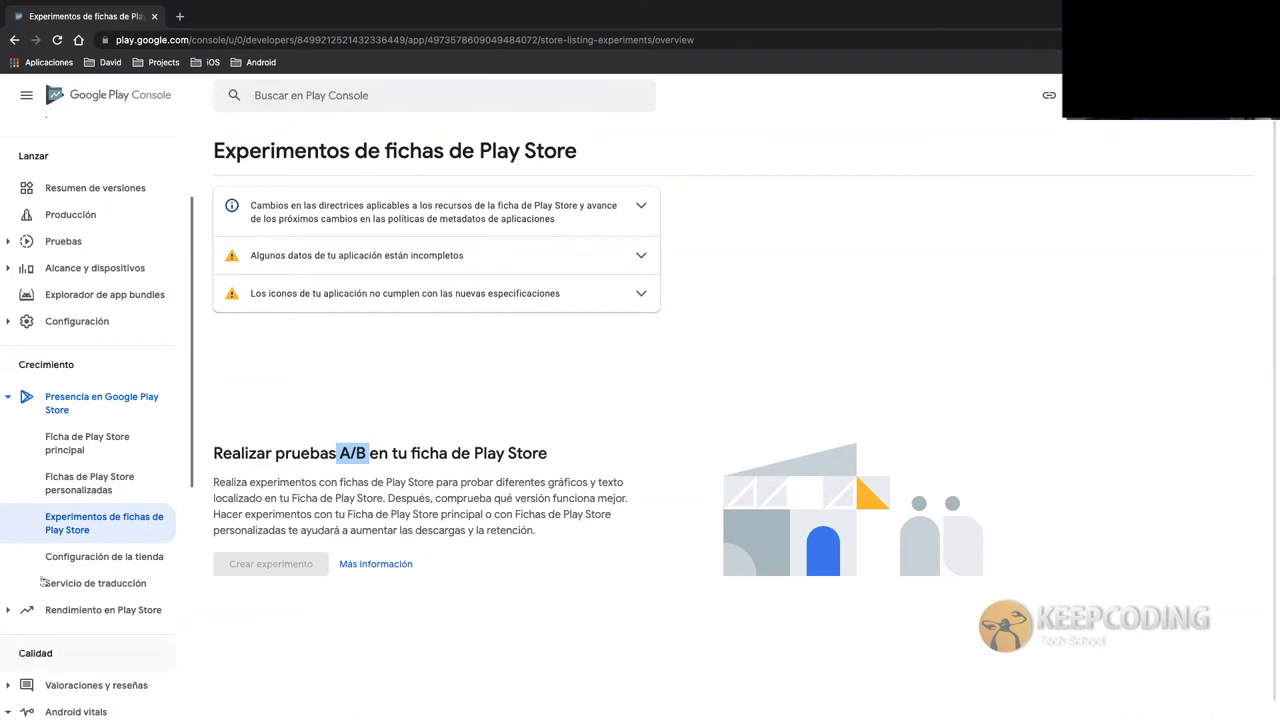
- Open the store settings and review the app category, tags, contact details and external marketing option
scroll(111, 571, down, 3)
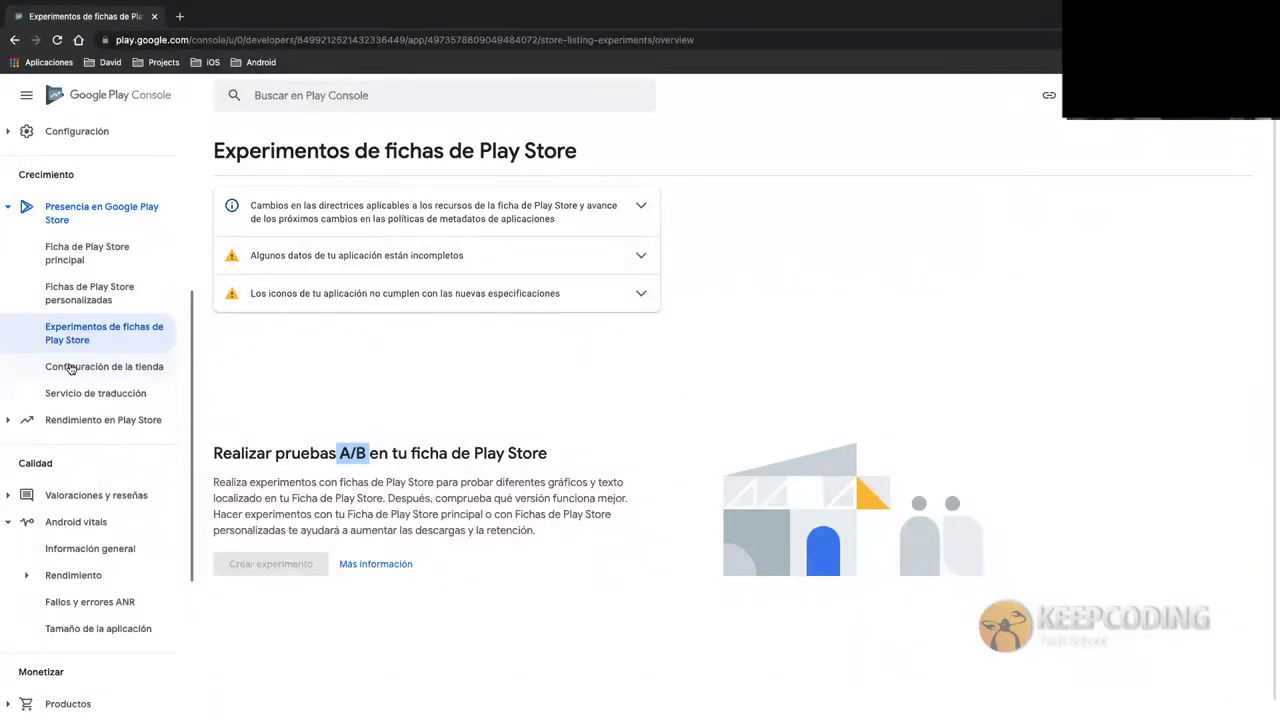
click(70, 368)
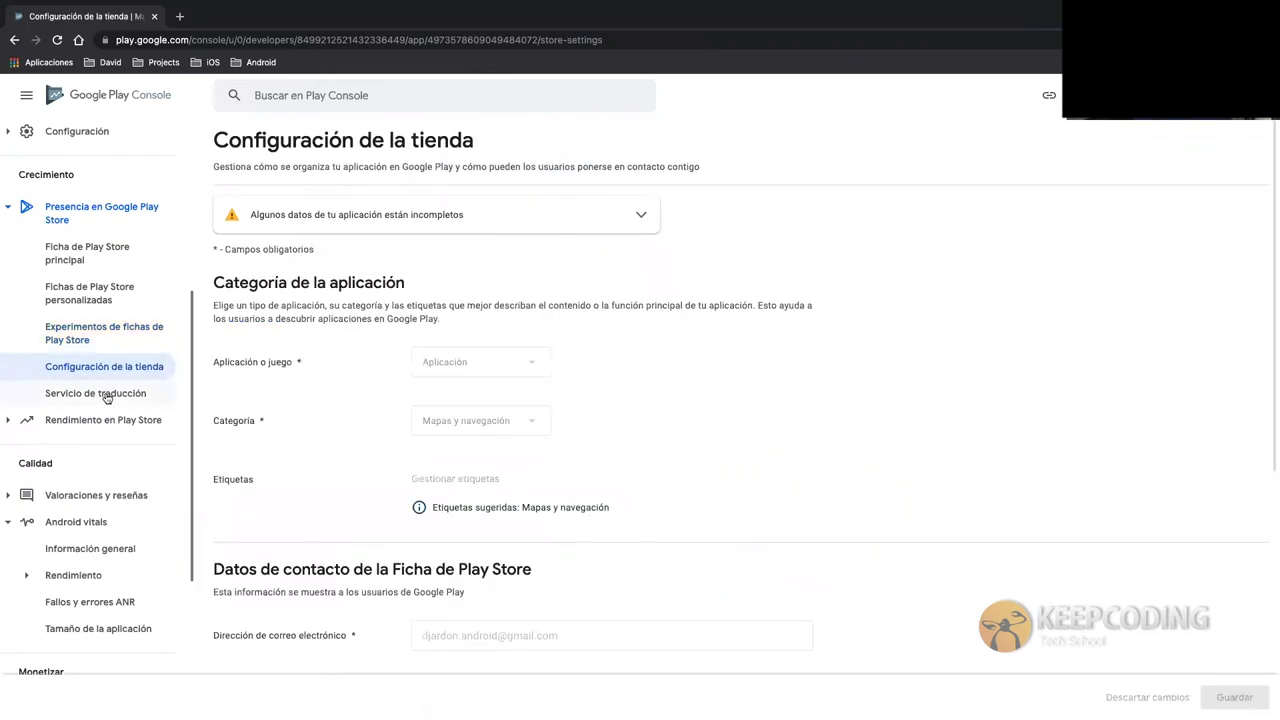
scroll(364, 460, down, 1)
scroll(364, 460, down, 2)
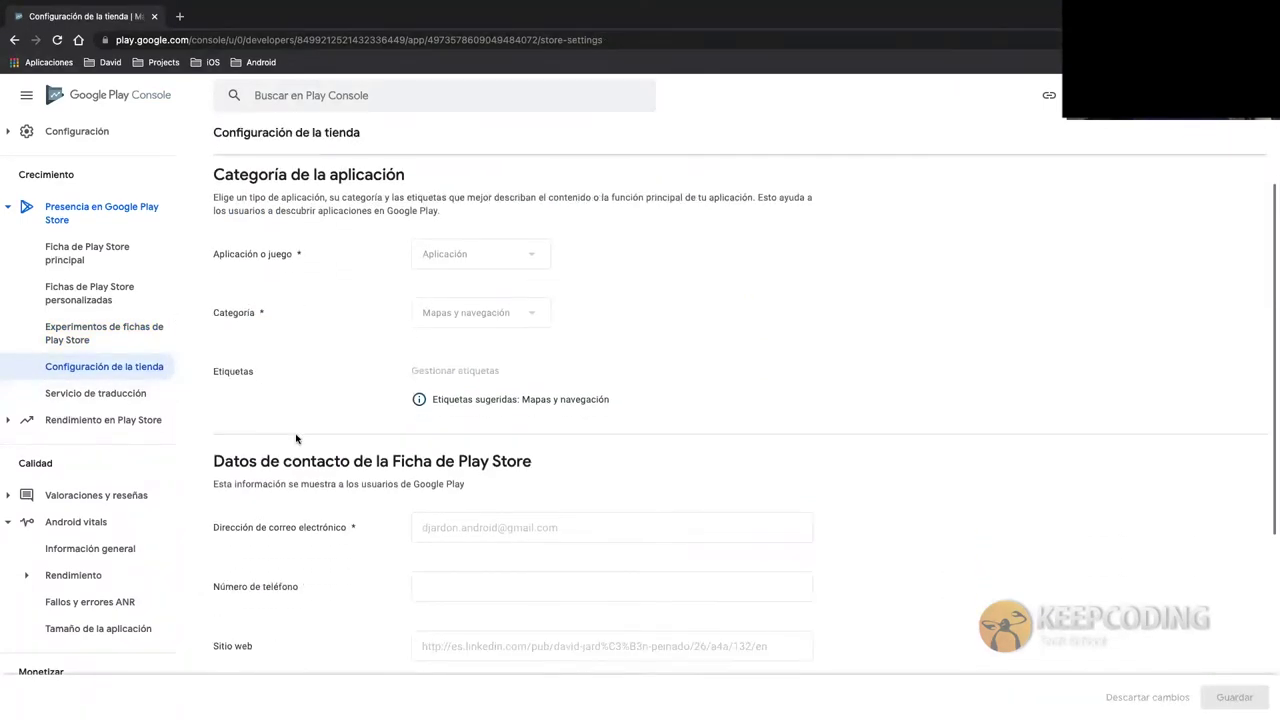
scroll(294, 434, up, 2)
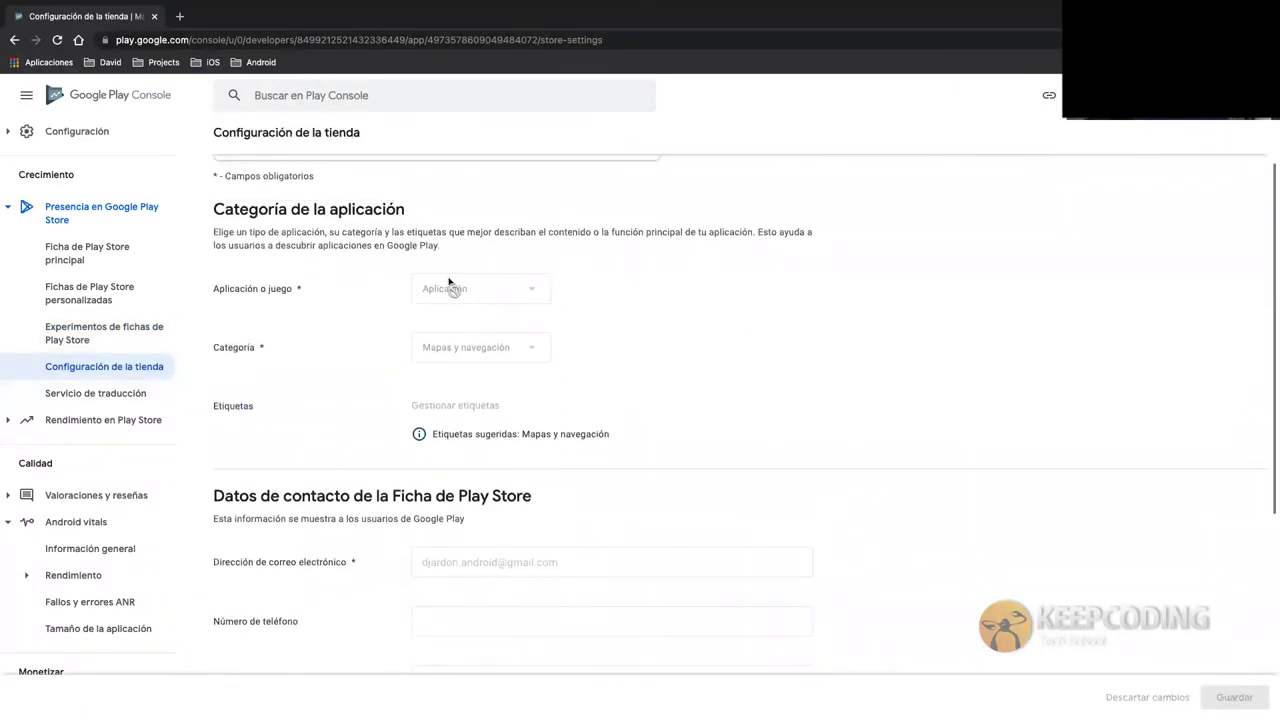
scroll(304, 467, down, 5)
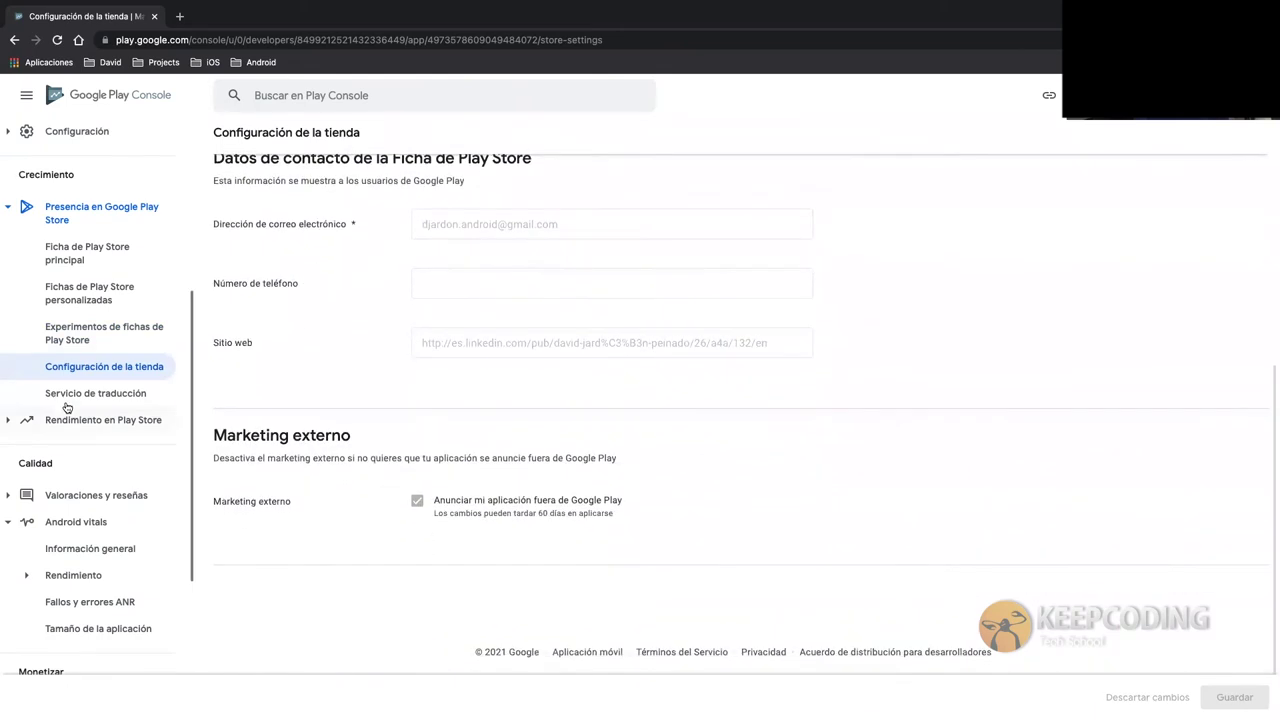
- Collapse the store presence section and examine the Play Store analysis by traffic source, listing performance, search terms and UTM breakdowns
click(20, 222)
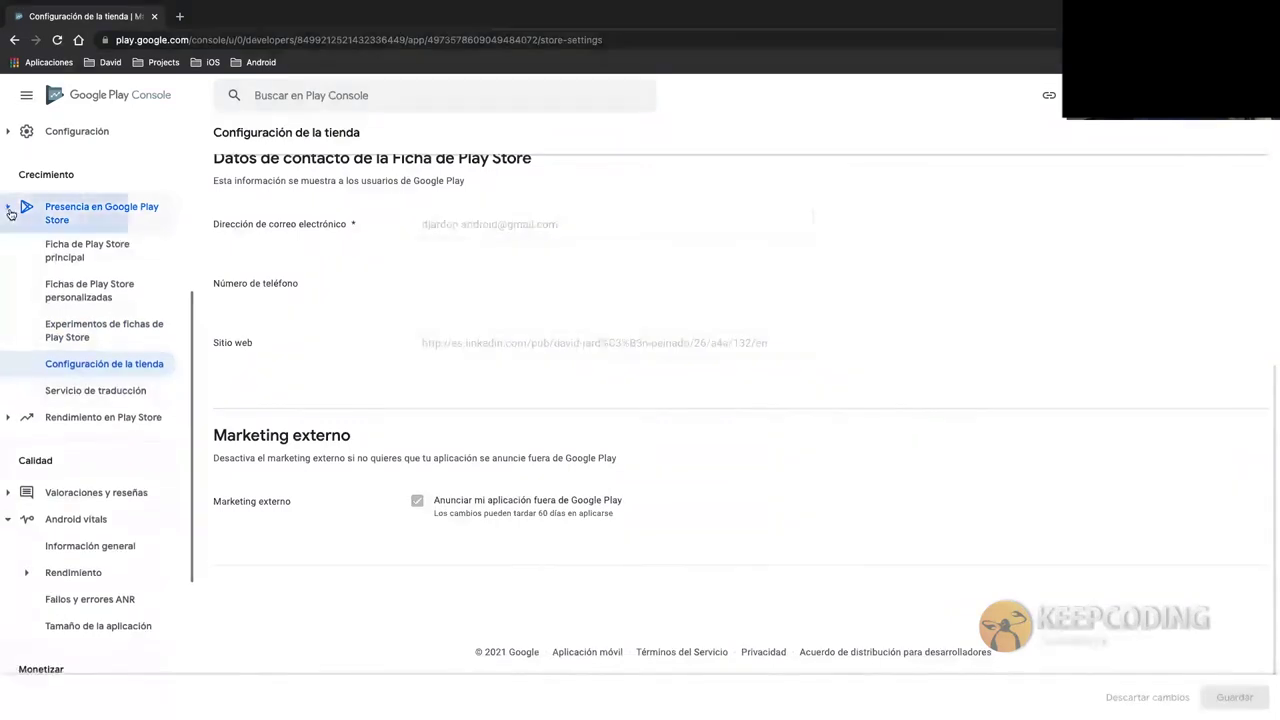
click(10, 248)
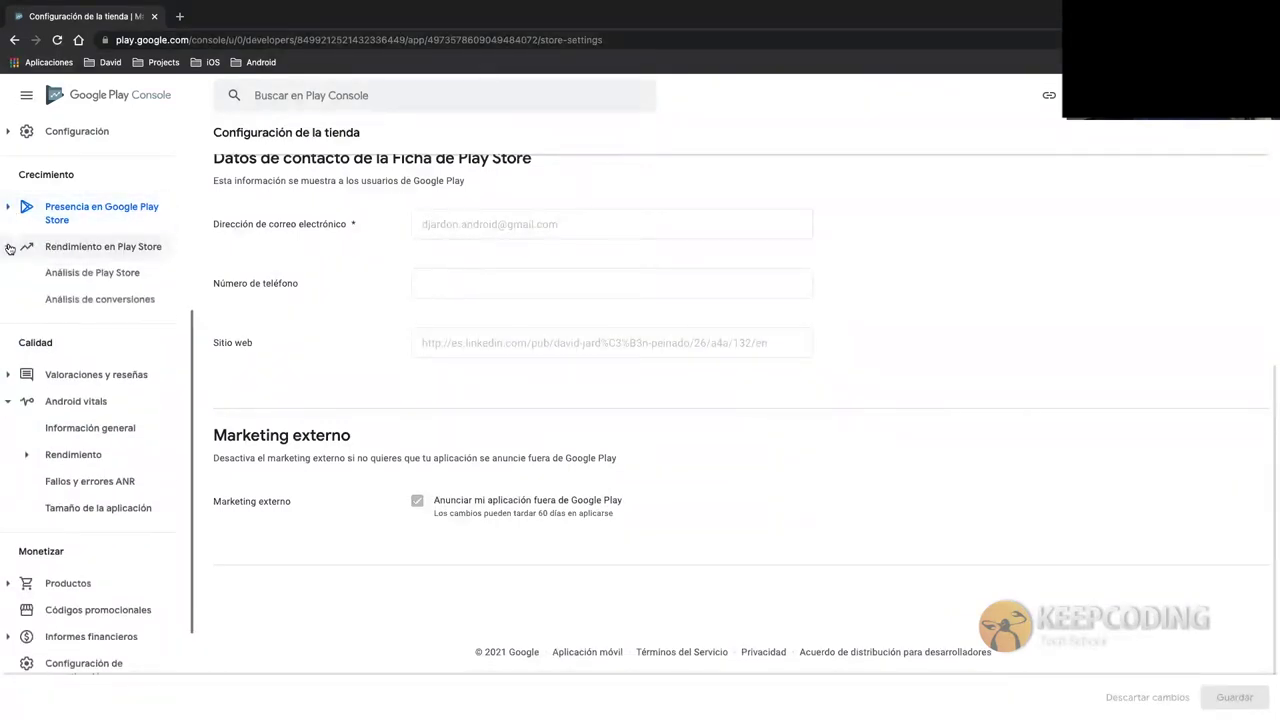
click(106, 272)
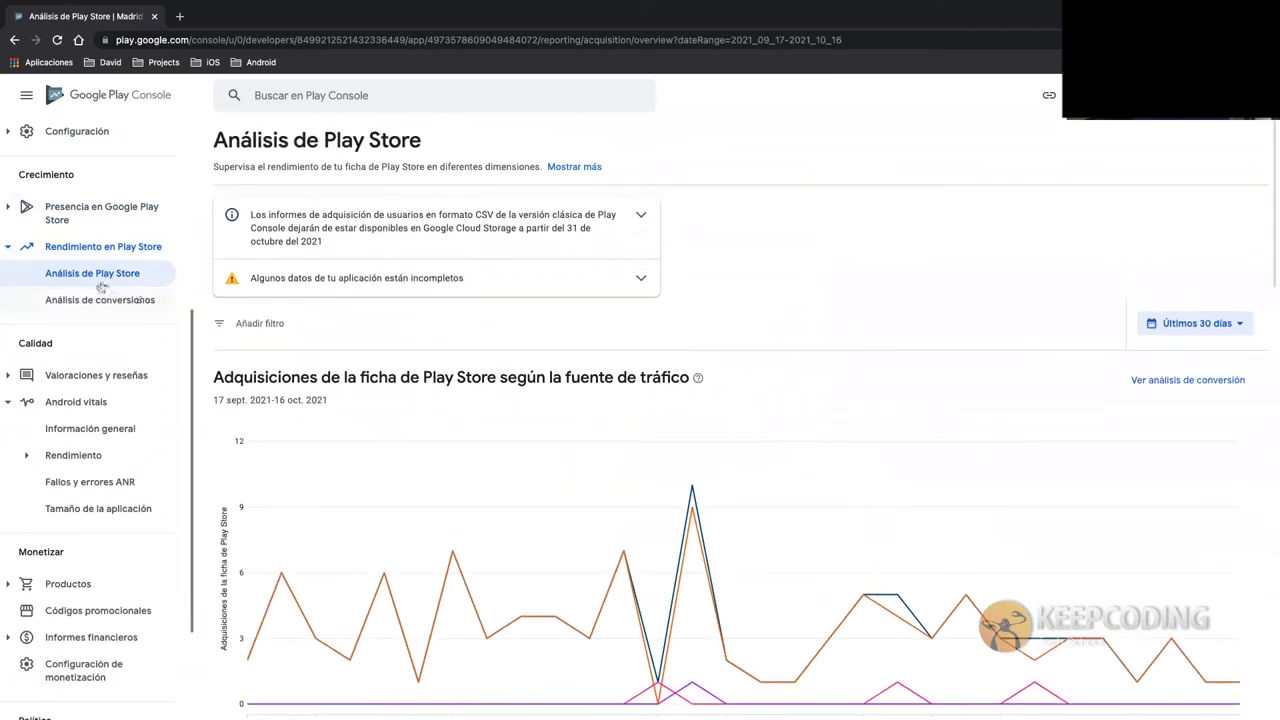
scroll(646, 378, down, 3)
scroll(646, 380, down, 5)
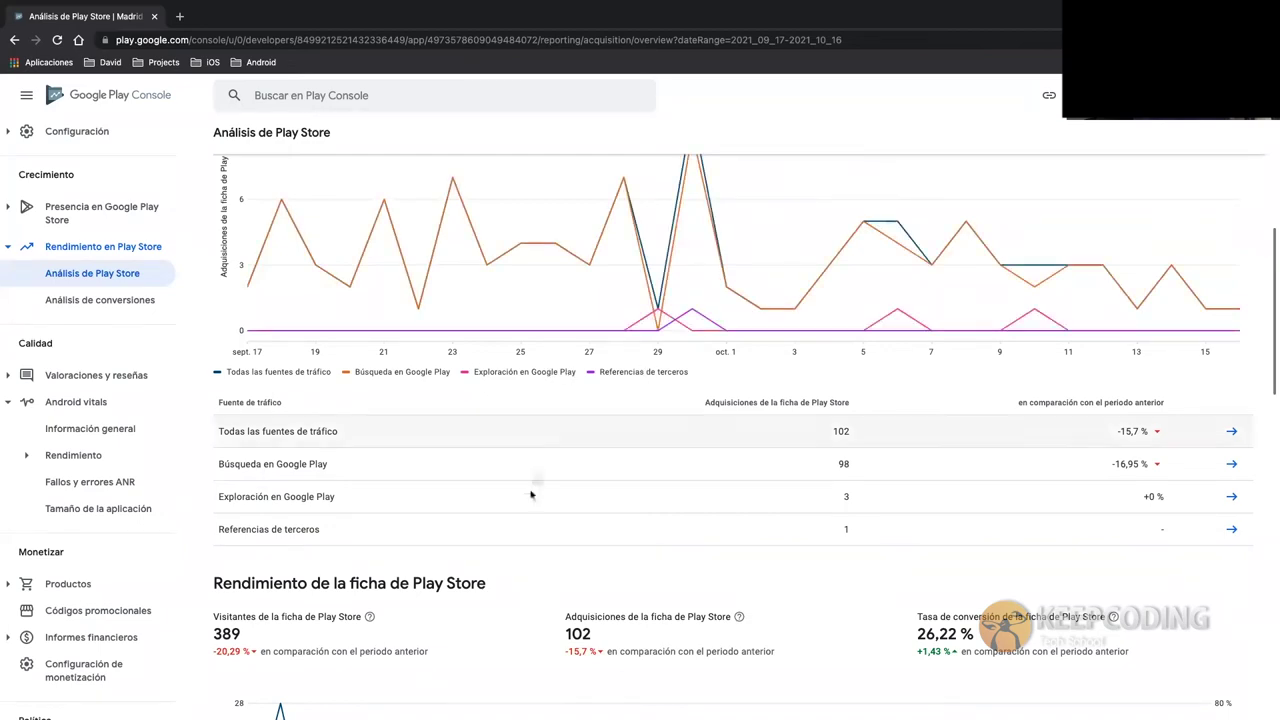
scroll(531, 491, down, 3)
scroll(531, 496, down, 1)
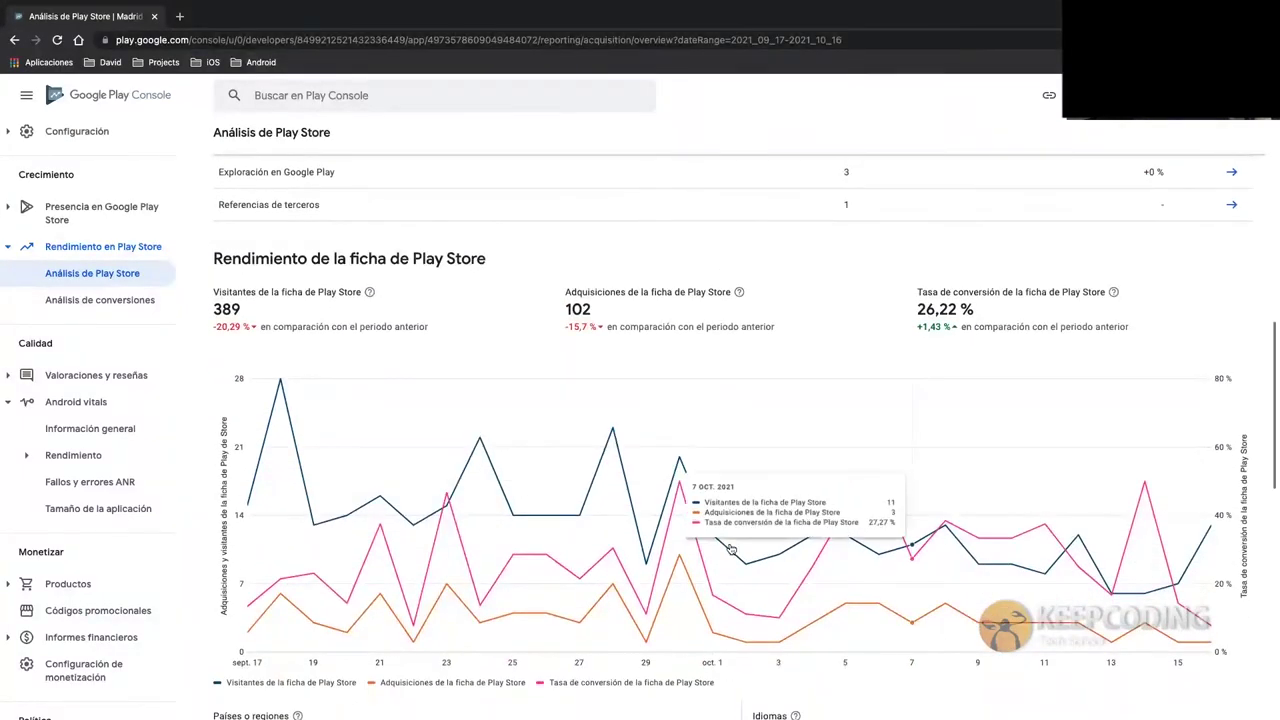
scroll(398, 608, down, 2)
scroll(398, 608, down, 8)
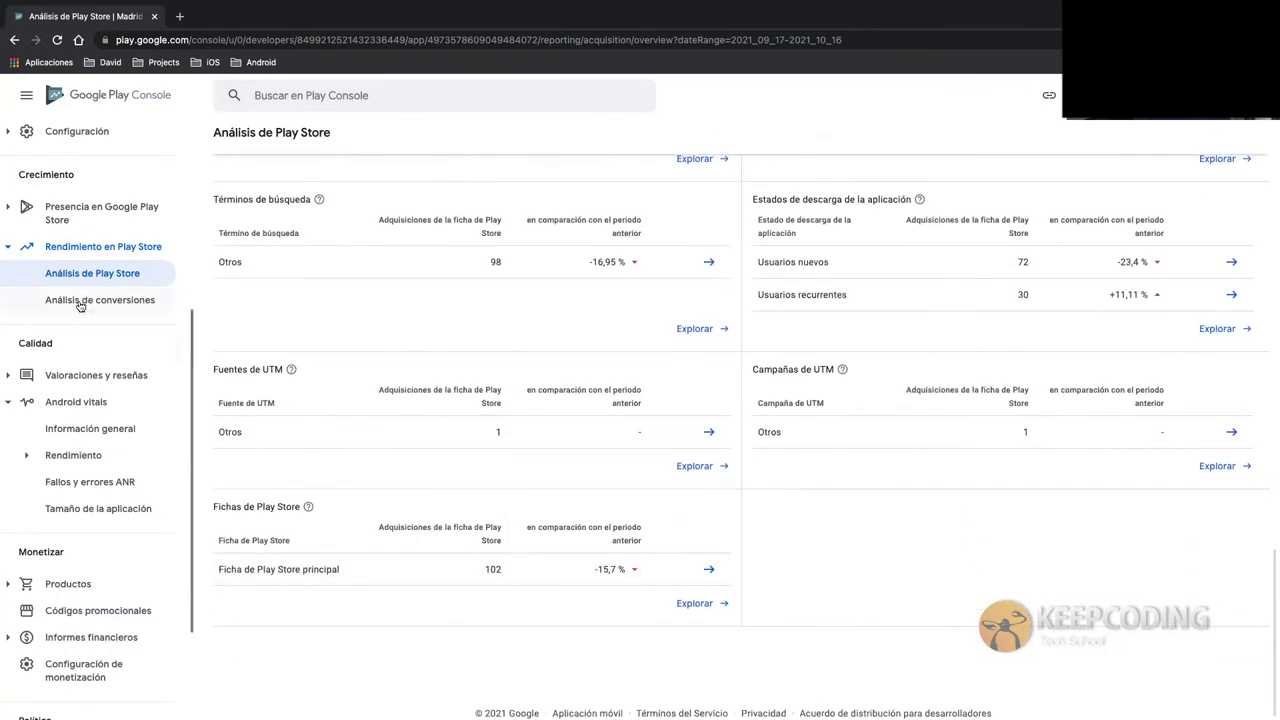
- Collapse the Play Store performance section and review the app's ratings summary, peer comparison and average rating over time
click(8, 250)
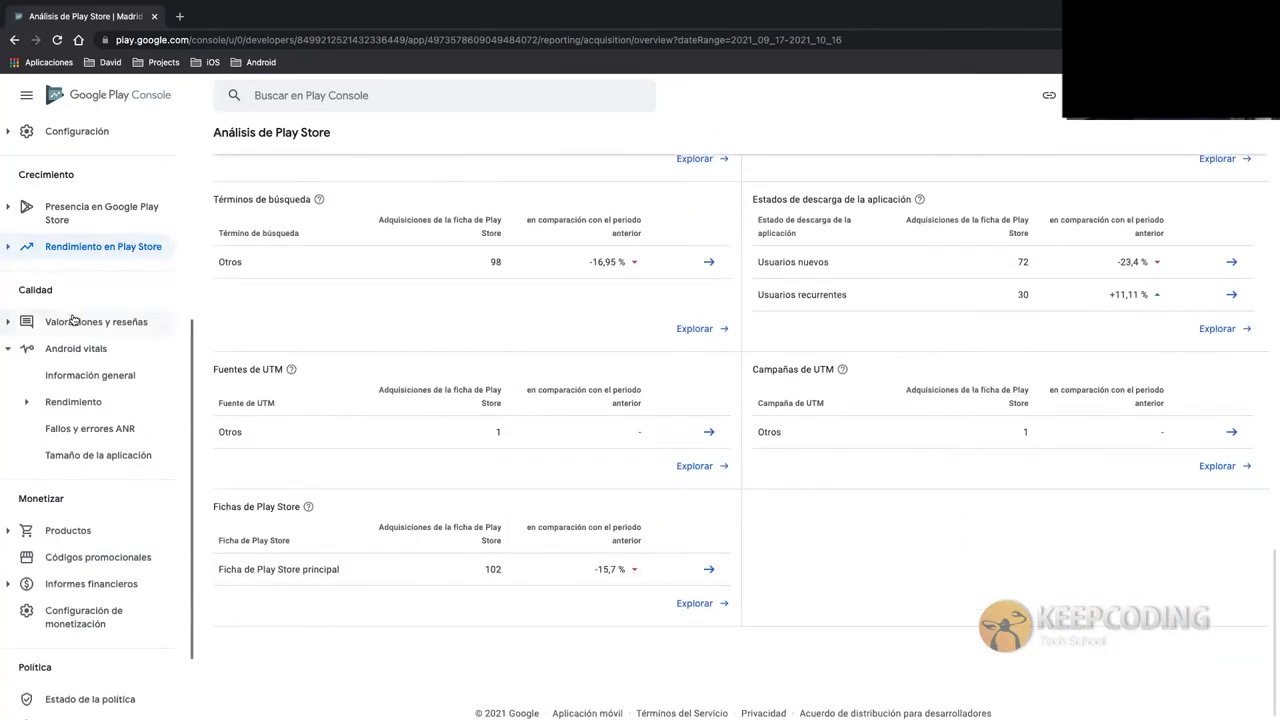
click(70, 321)
click(45, 348)
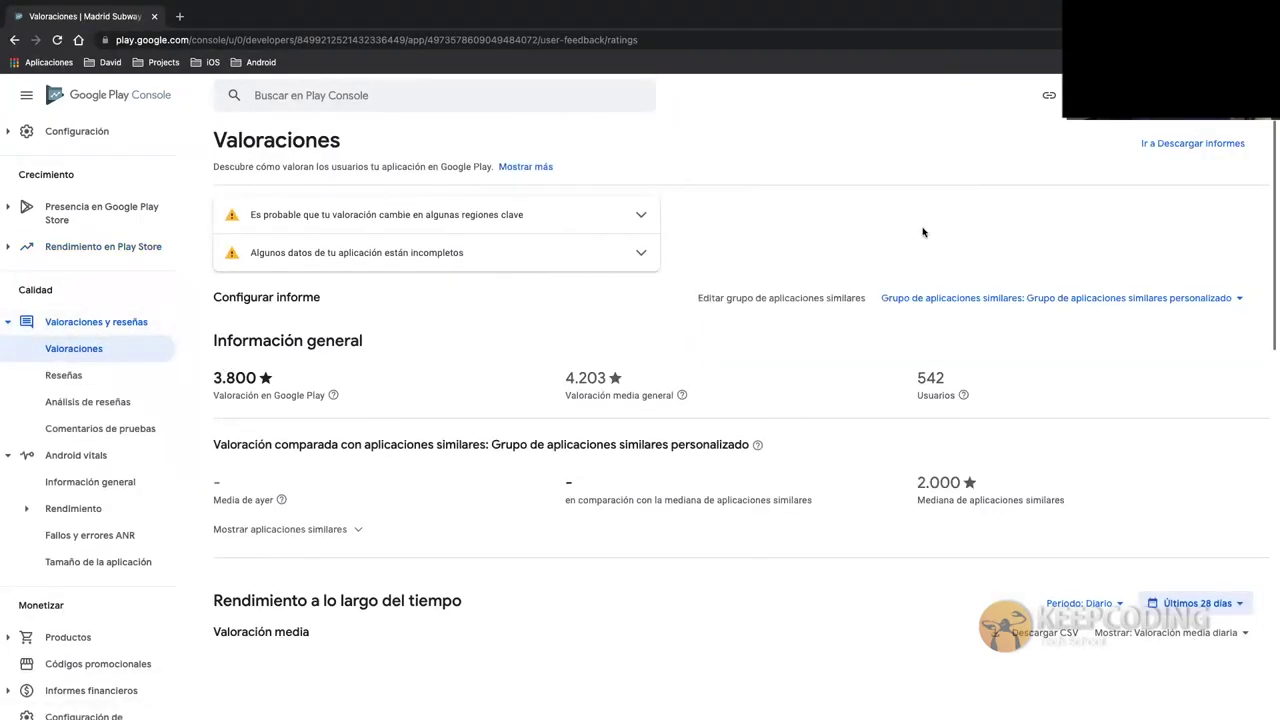
scroll(517, 434, down, 2)
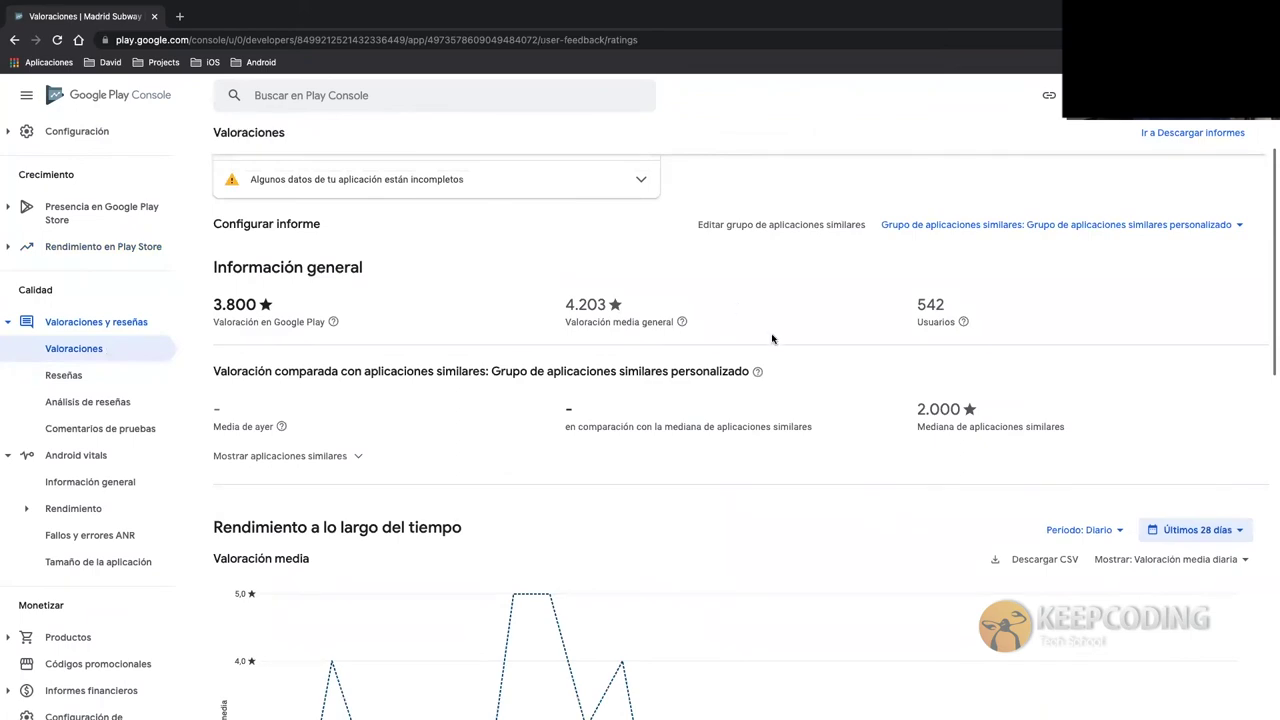
scroll(460, 417, down, 5)
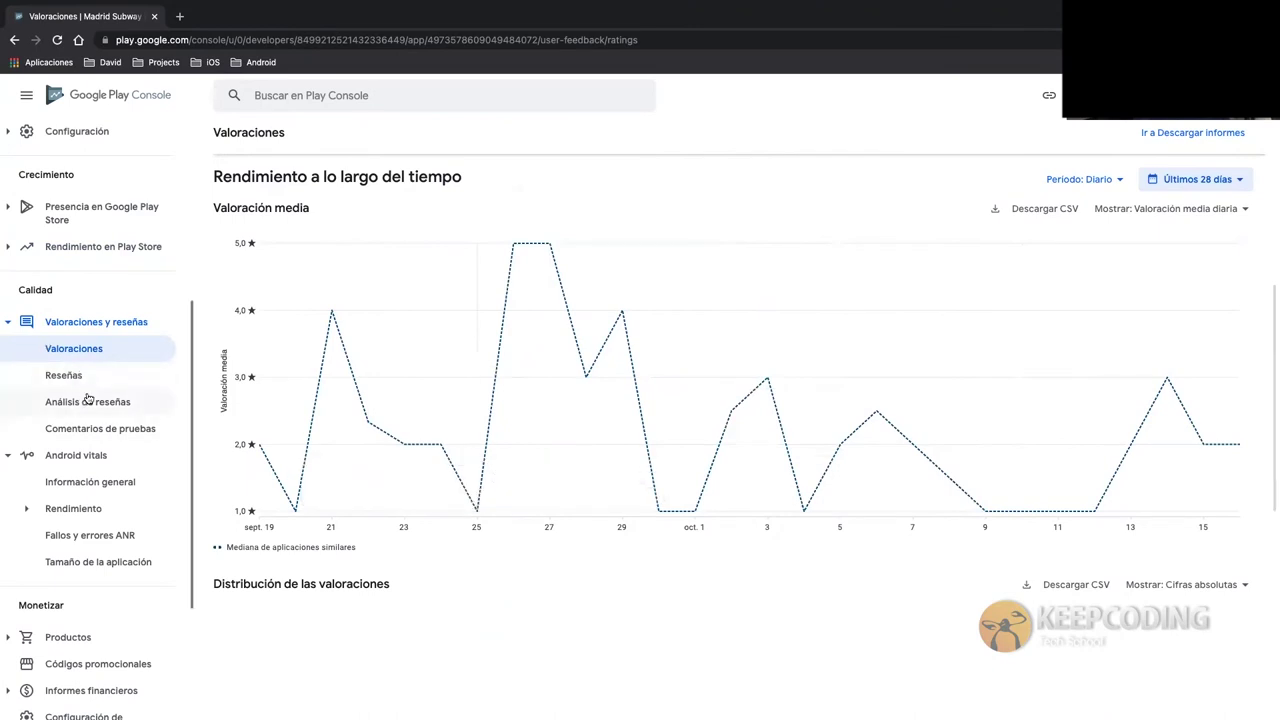
- Open the Android vitals overview, collapse the ratings and reviews section, and examine the priority, battery, stability, startup, rendering and permission metrics
click(83, 491)
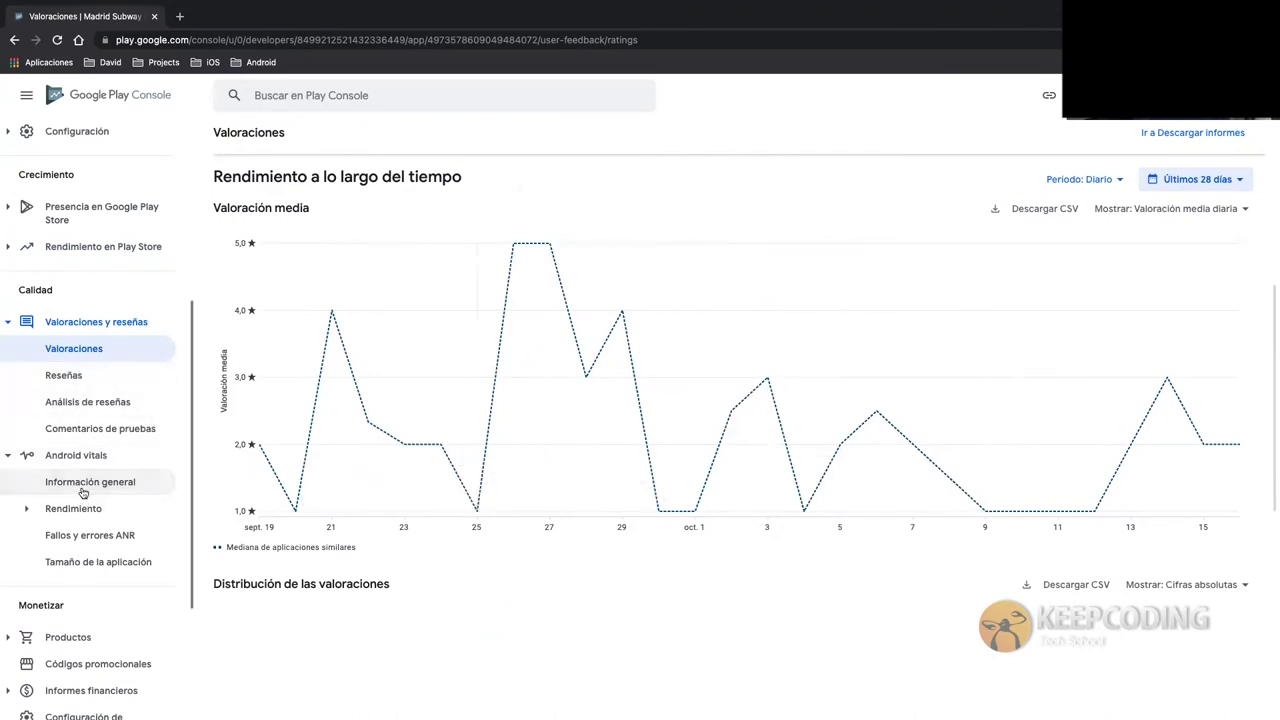
click(9, 325)
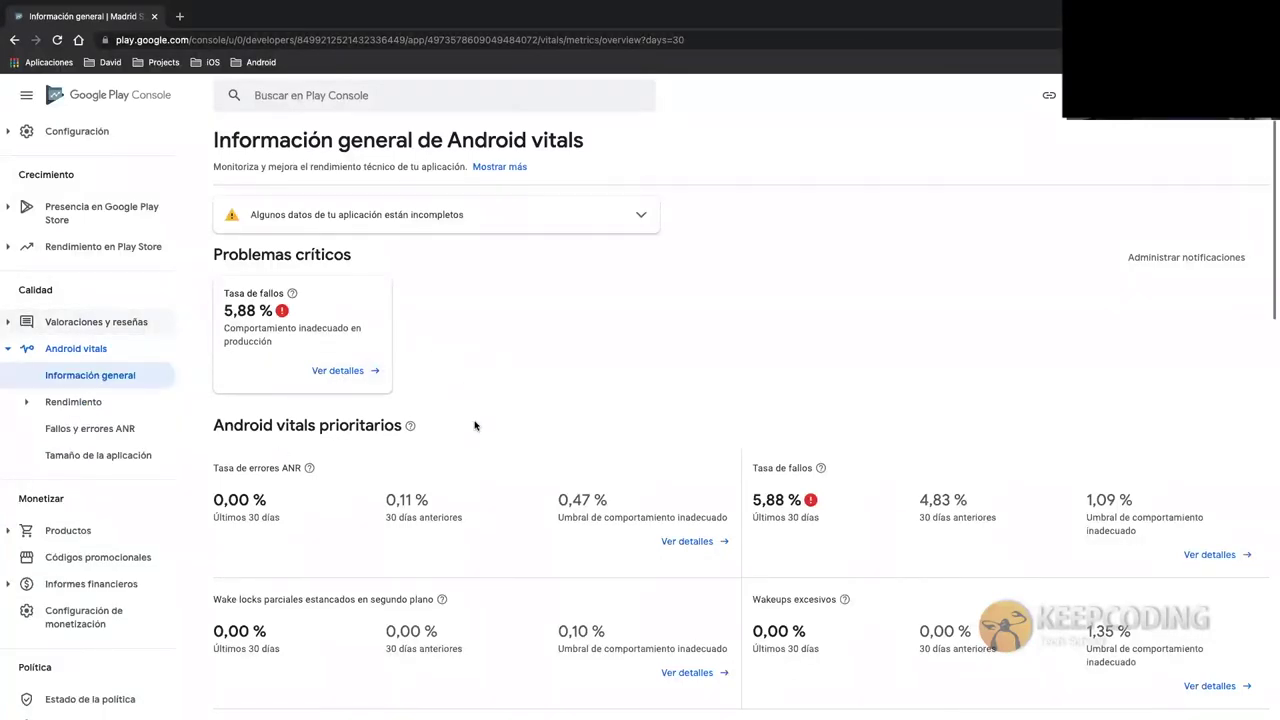
scroll(470, 430, down, 3)
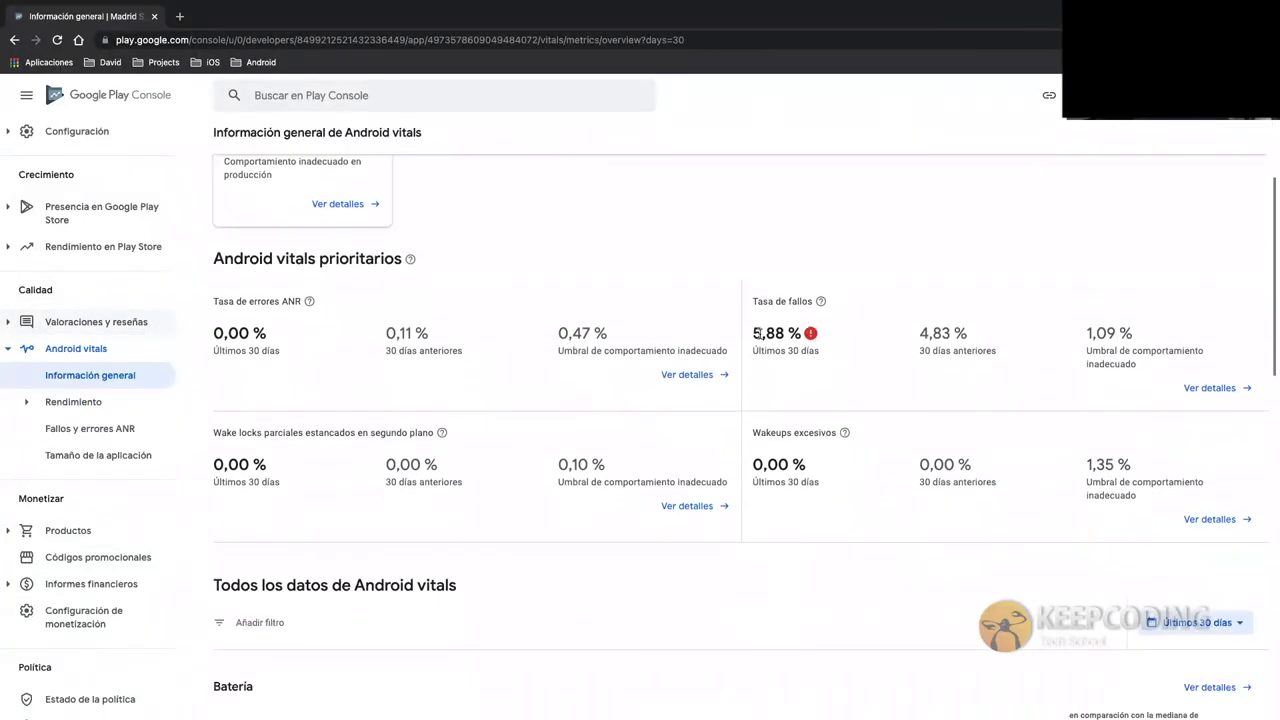
scroll(504, 476, down, 5)
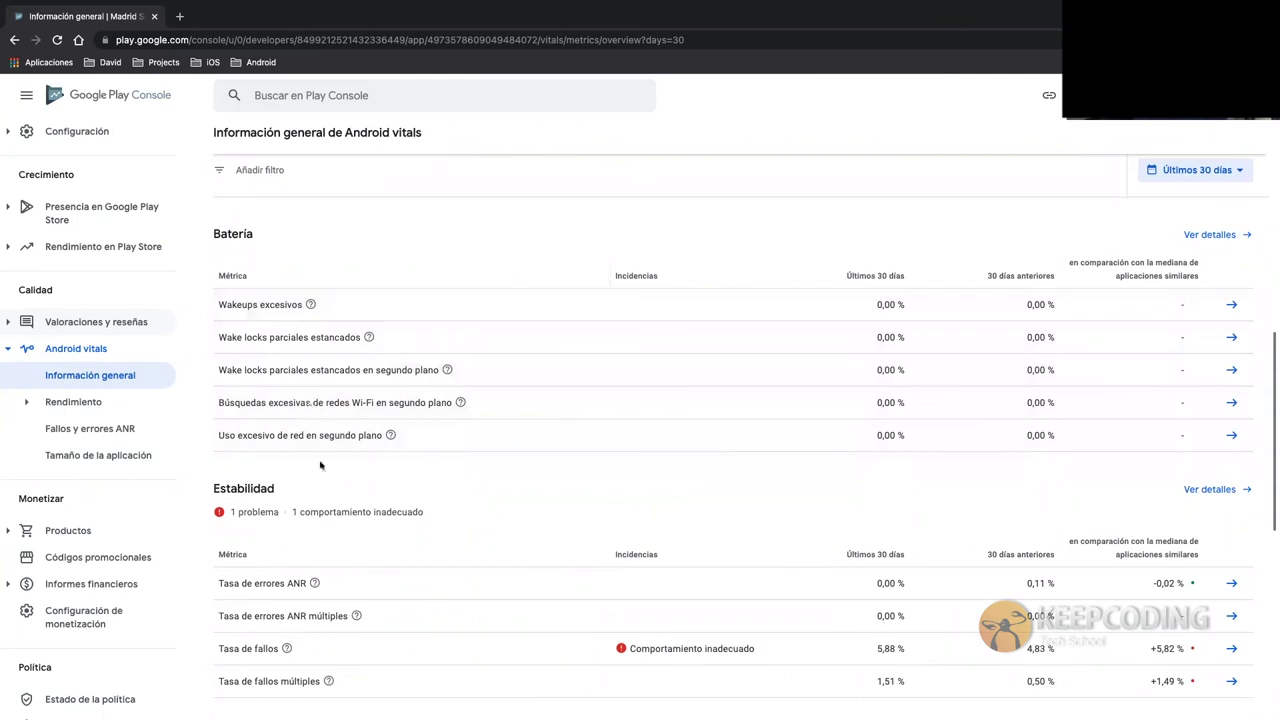
scroll(320, 465, down, 2)
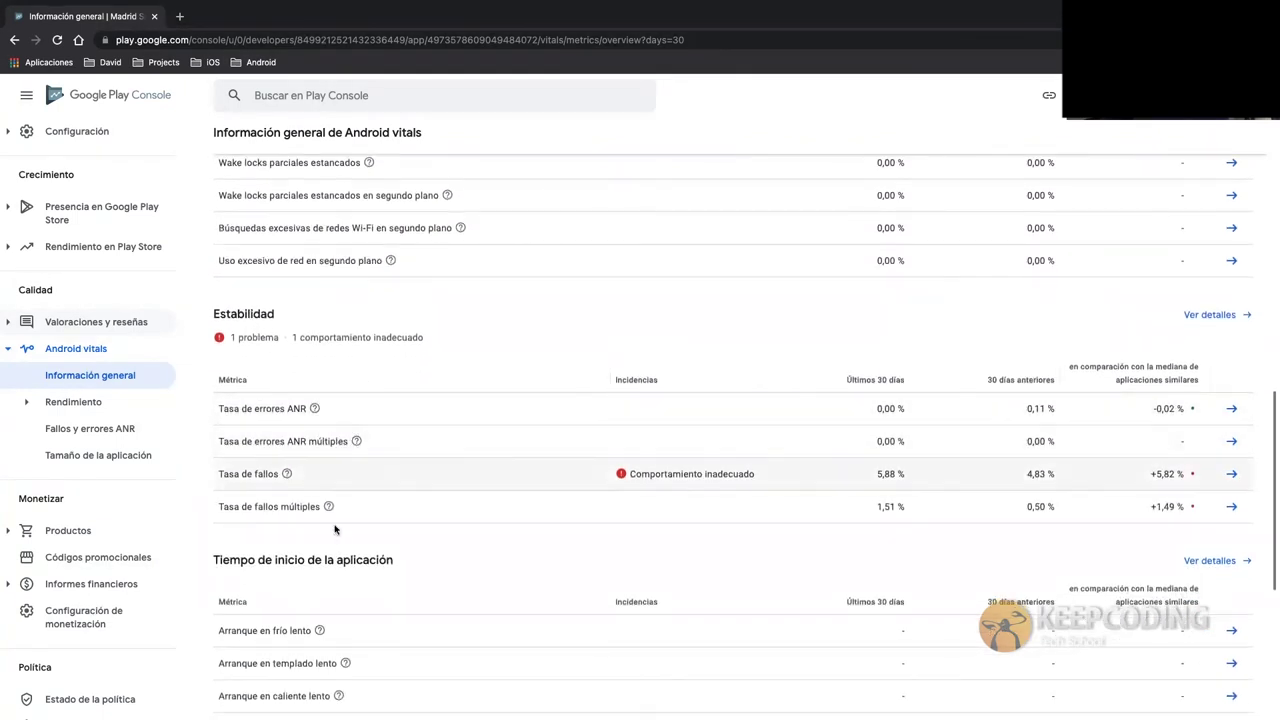
scroll(305, 520, down, 2)
scroll(298, 506, down, 3)
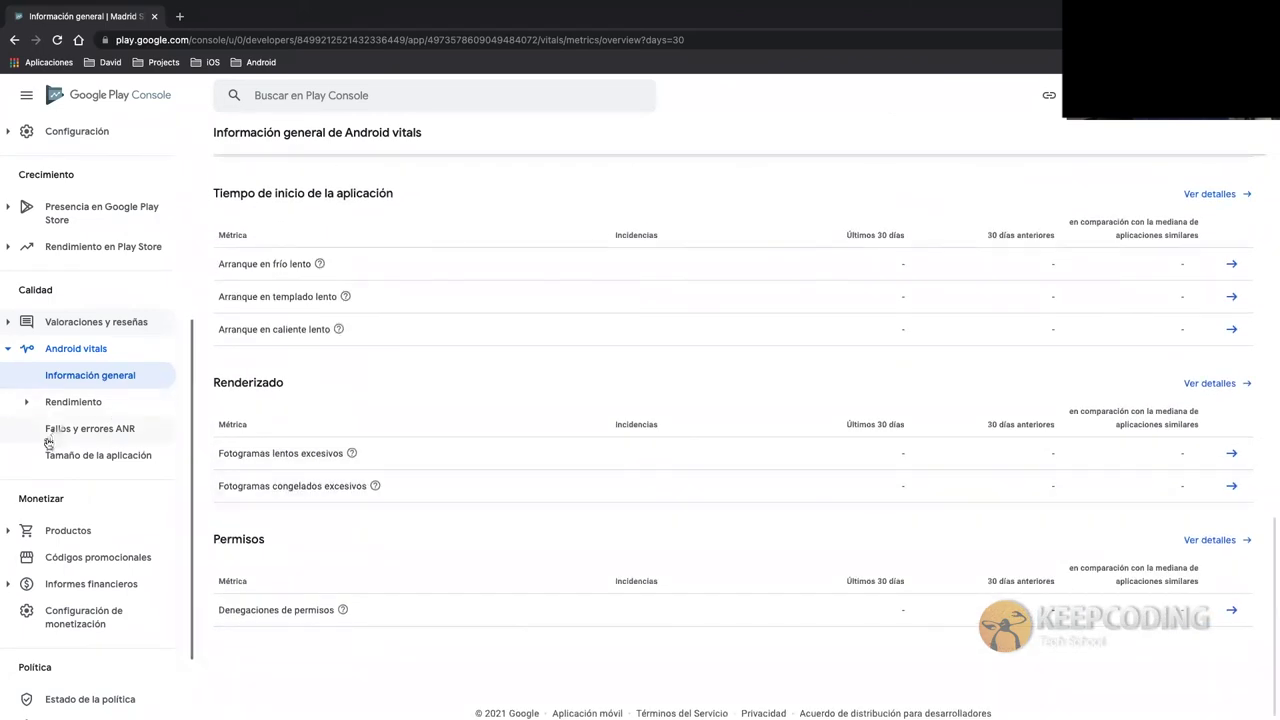
- Collapse Android vitals and view the app price and subscriptions pages among the monetization products, then collapse the products section
click(9, 346)
click(68, 432)
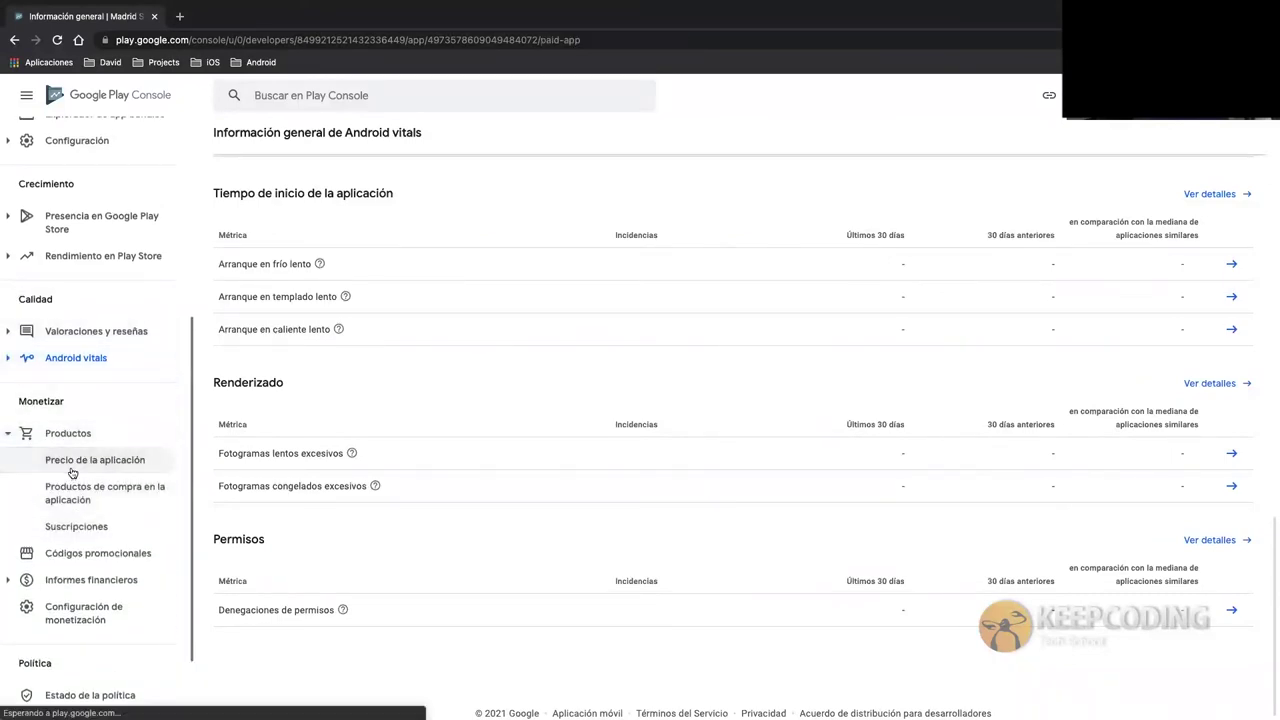
click(71, 470)
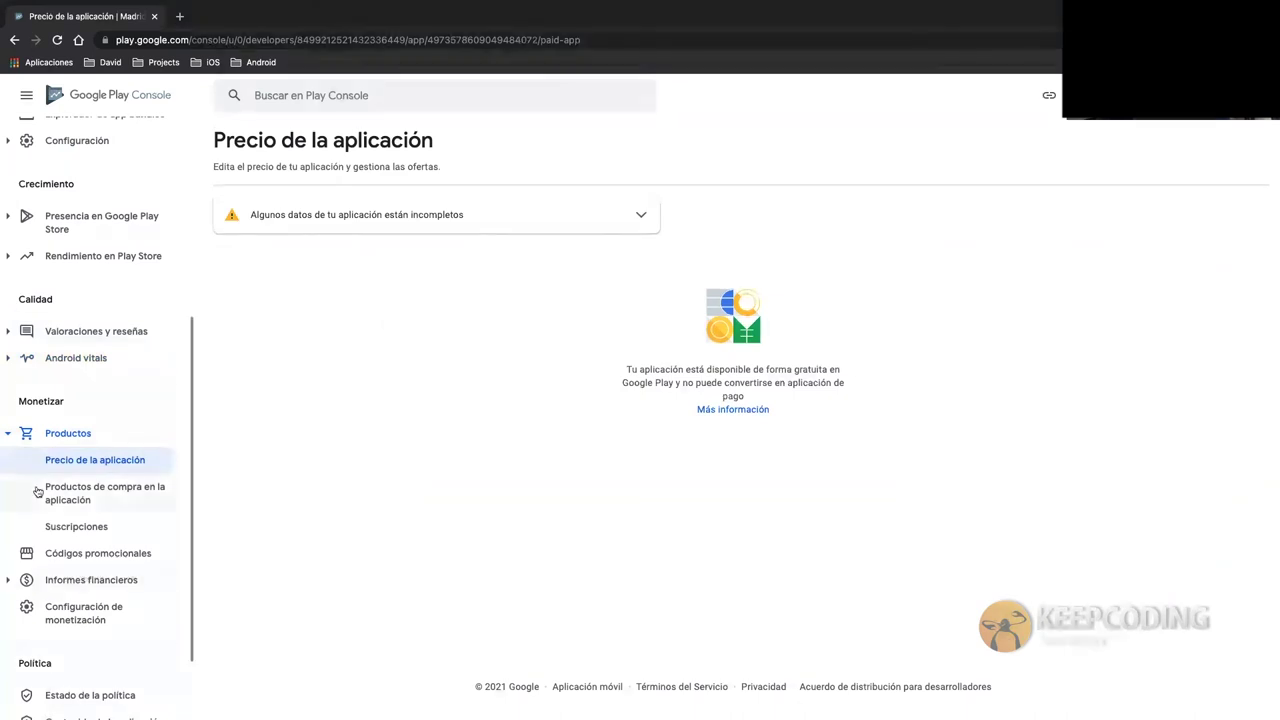
scroll(45, 485, down, 1)
click(84, 469)
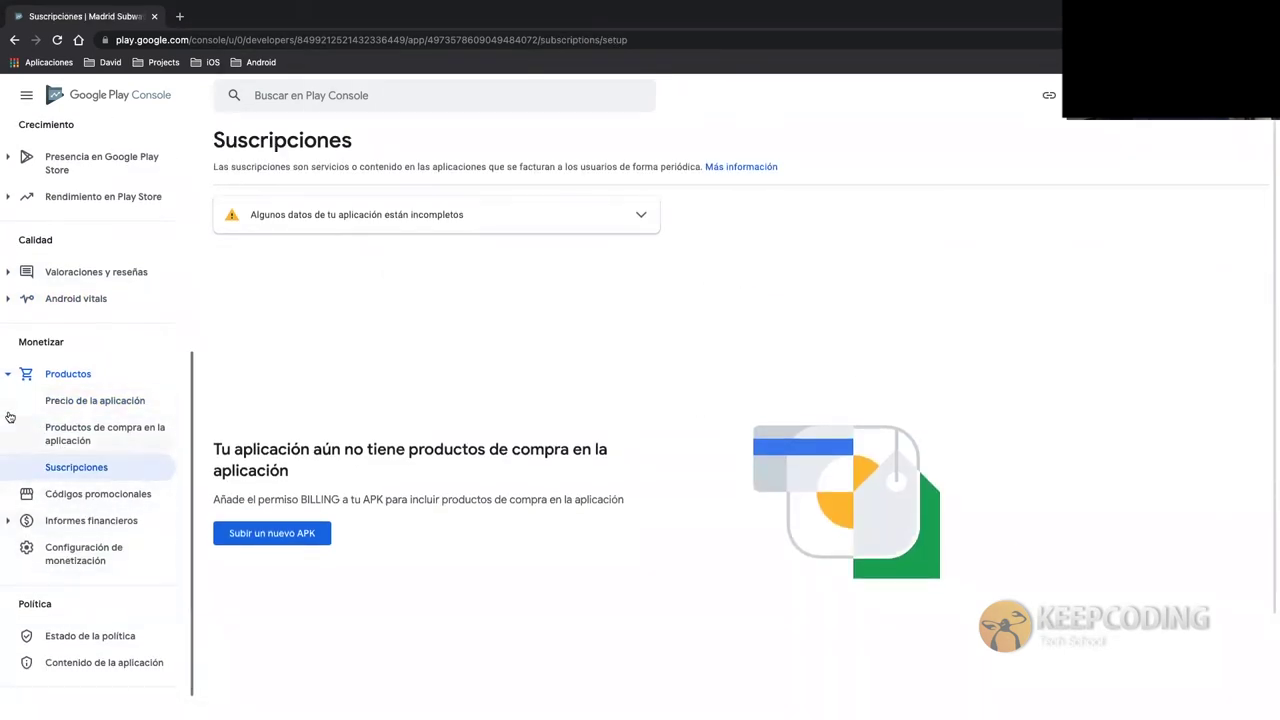
click(9, 376)
- Look over the console's section list and open the production release page
scroll(61, 374, up, 5)
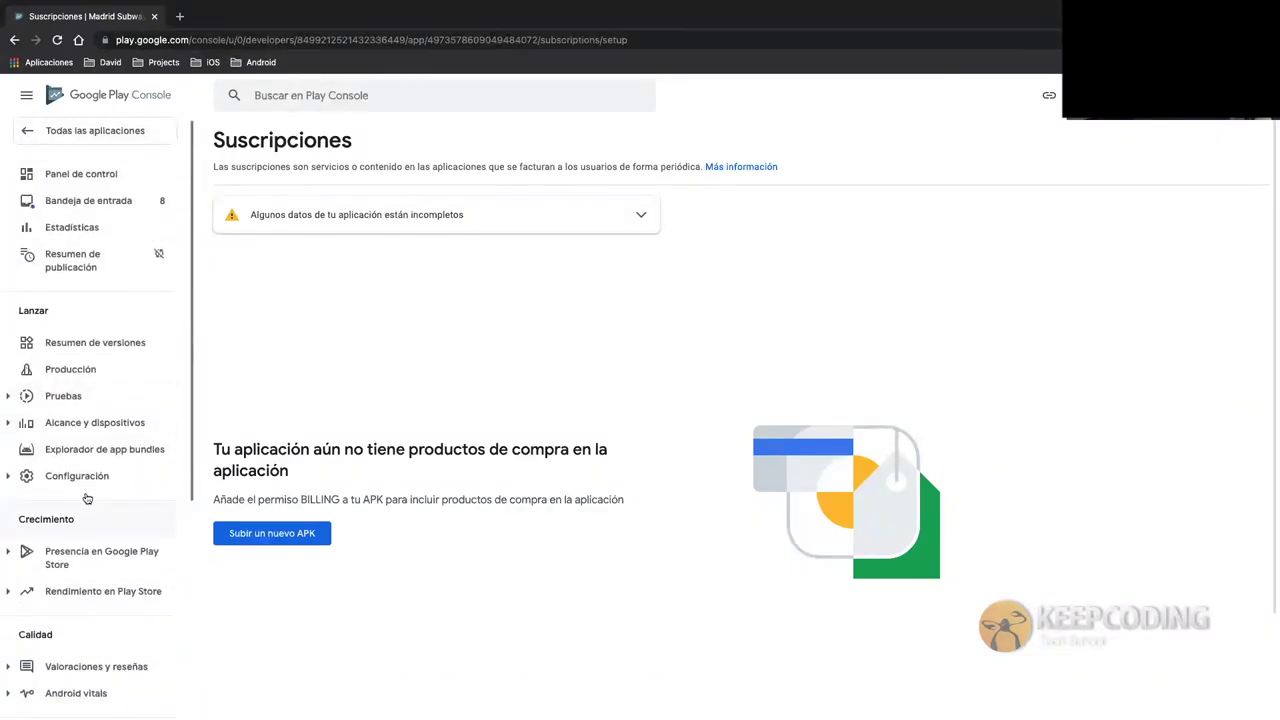
scroll(86, 494, down, 4)
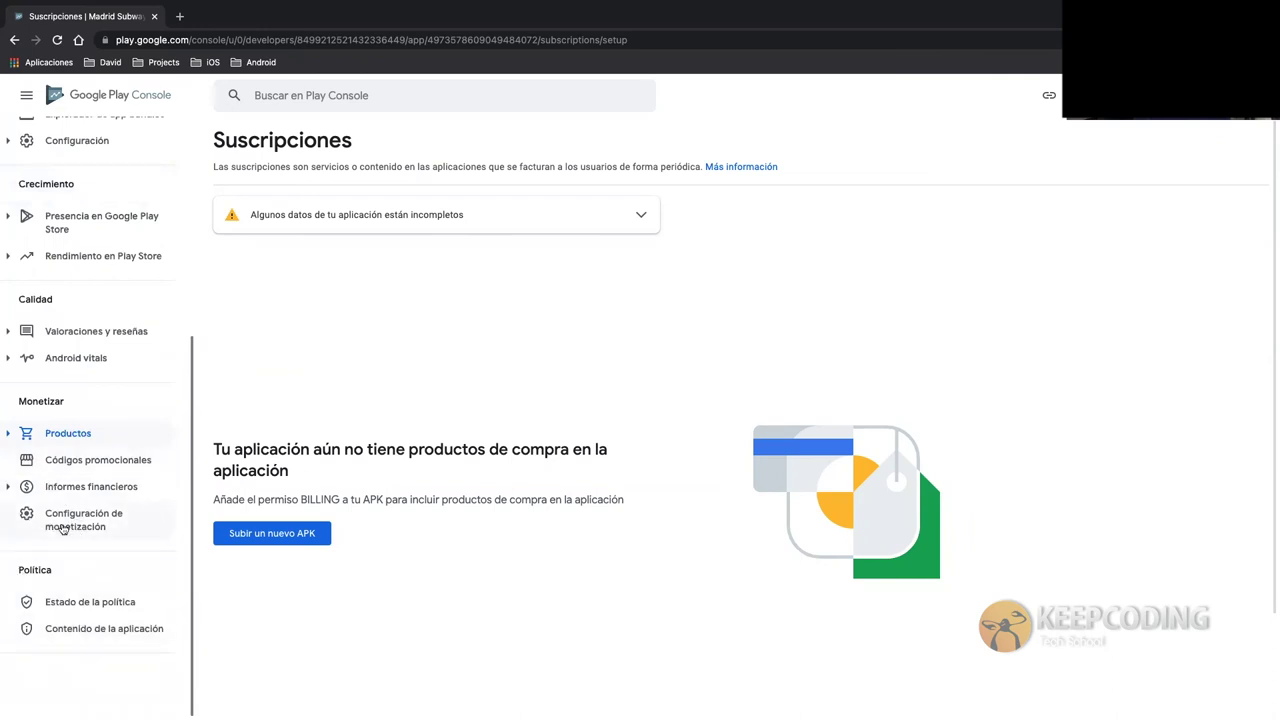
scroll(60, 507, up, 4)
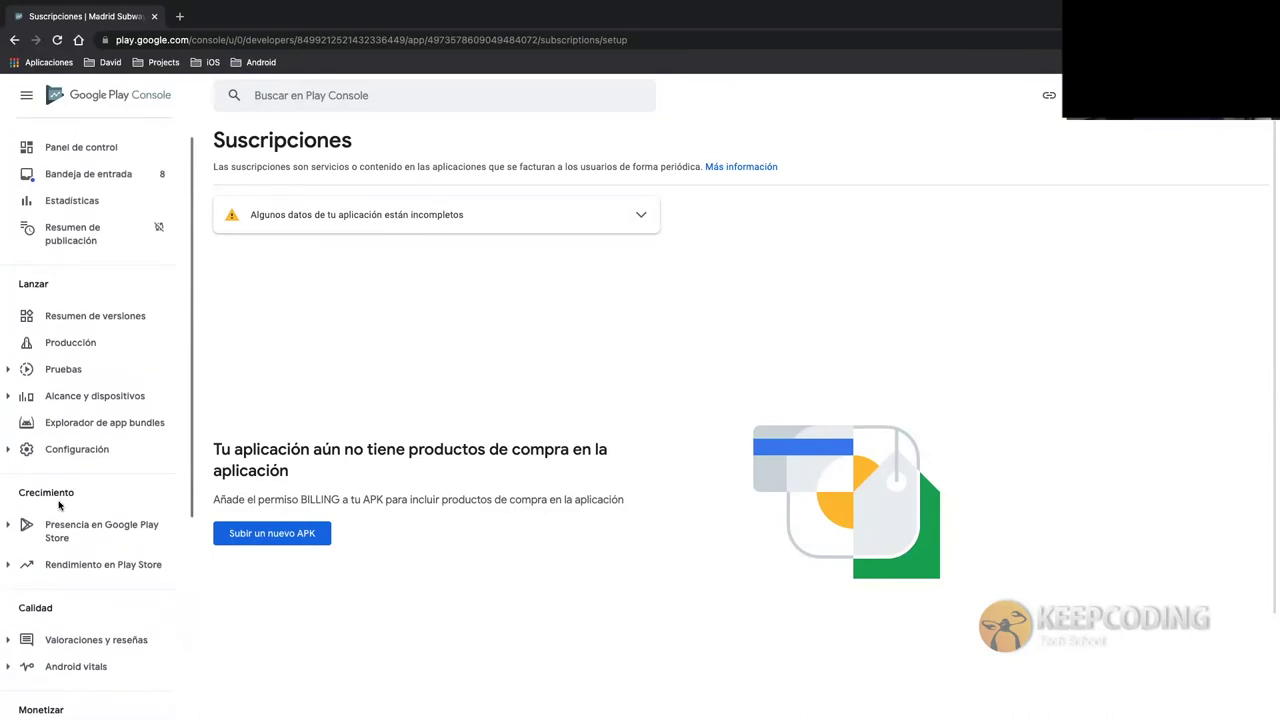
scroll(59, 506, up, 1)
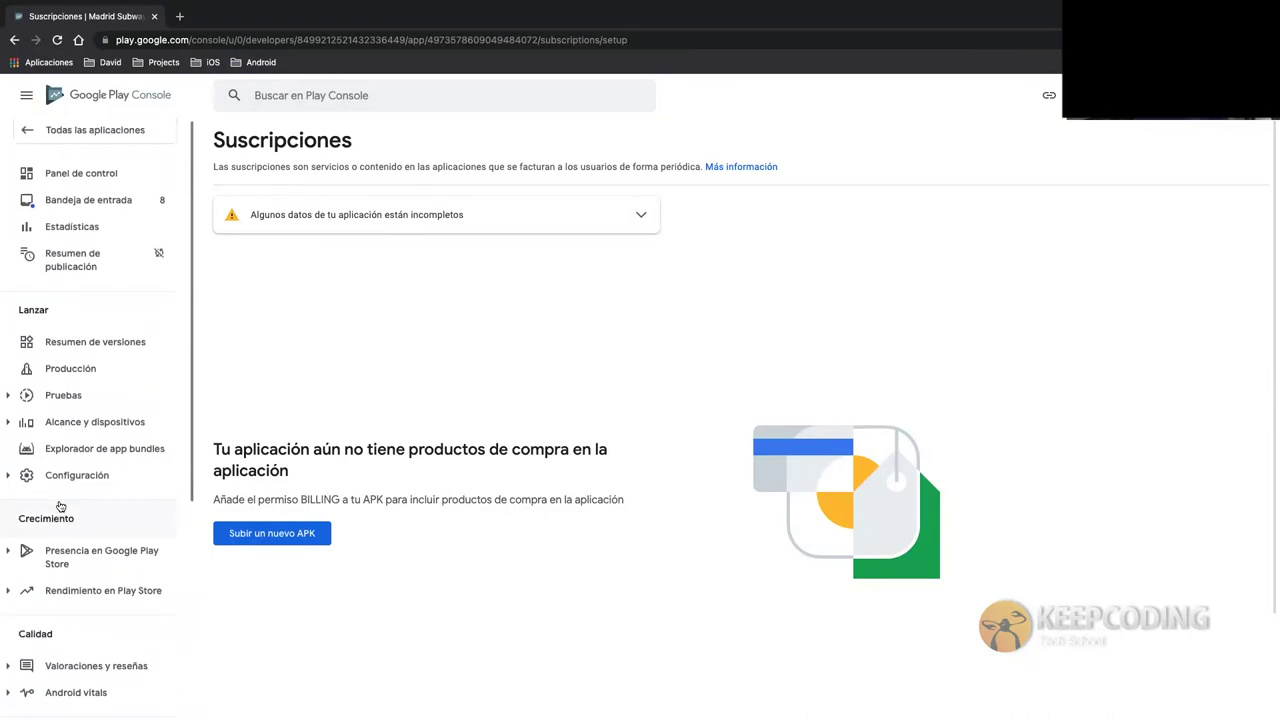
click(69, 368)
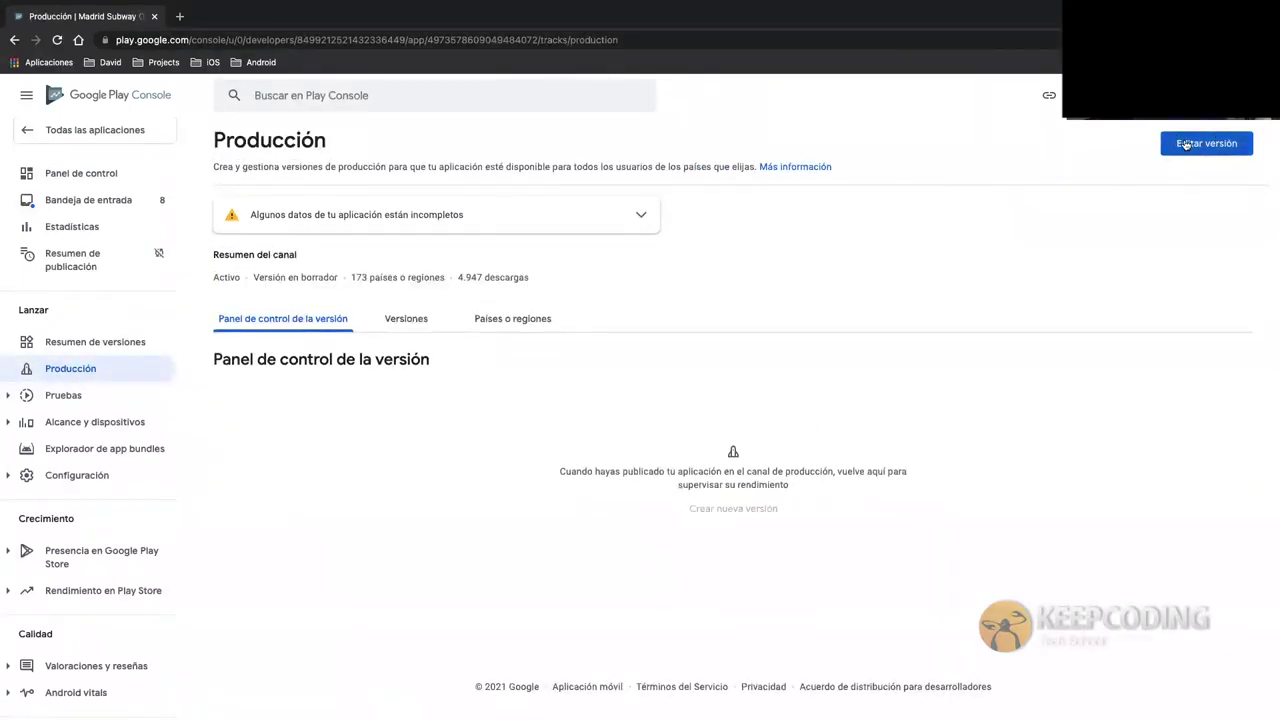
- Open the internal testing track and create a new release there
click(54, 400)
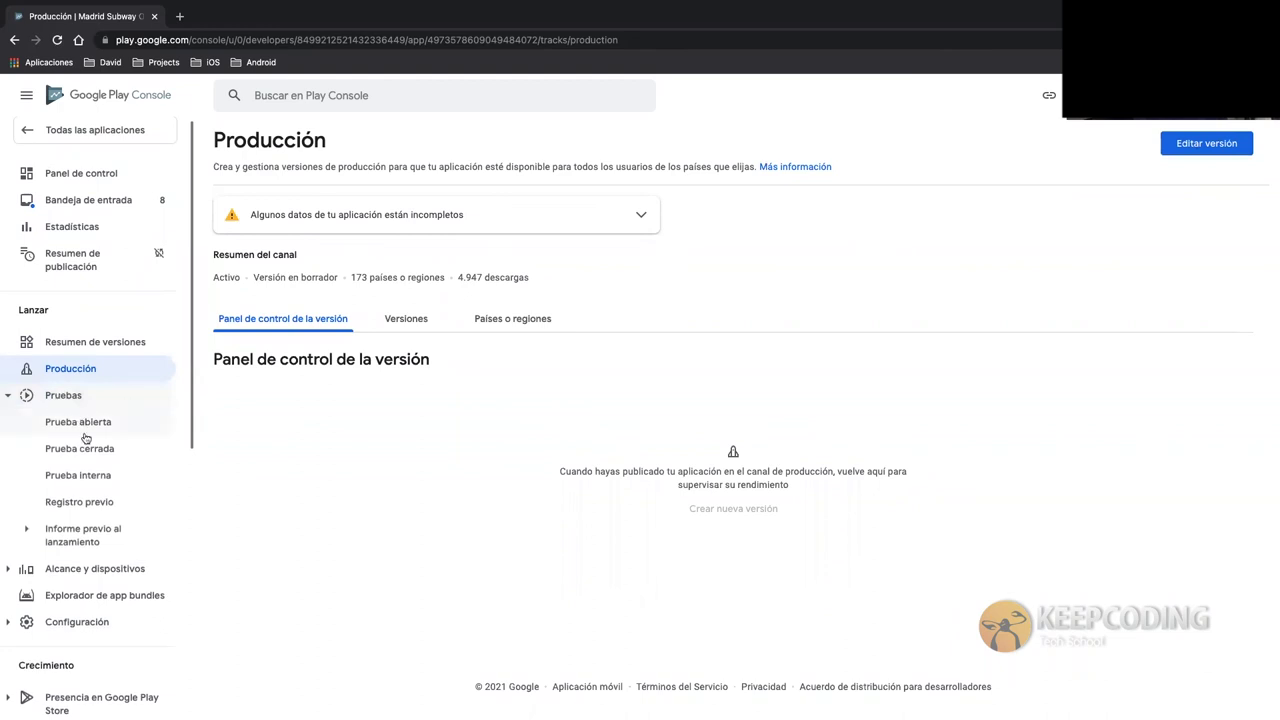
click(84, 476)
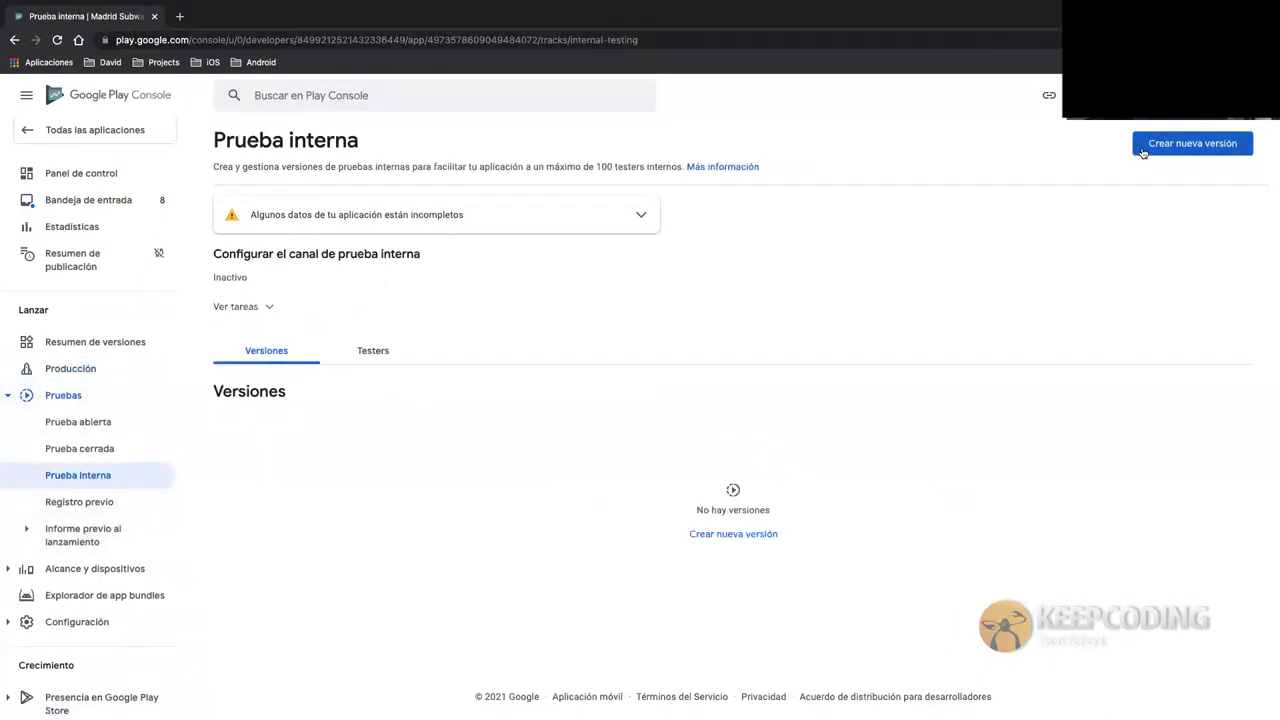
click(1190, 144)
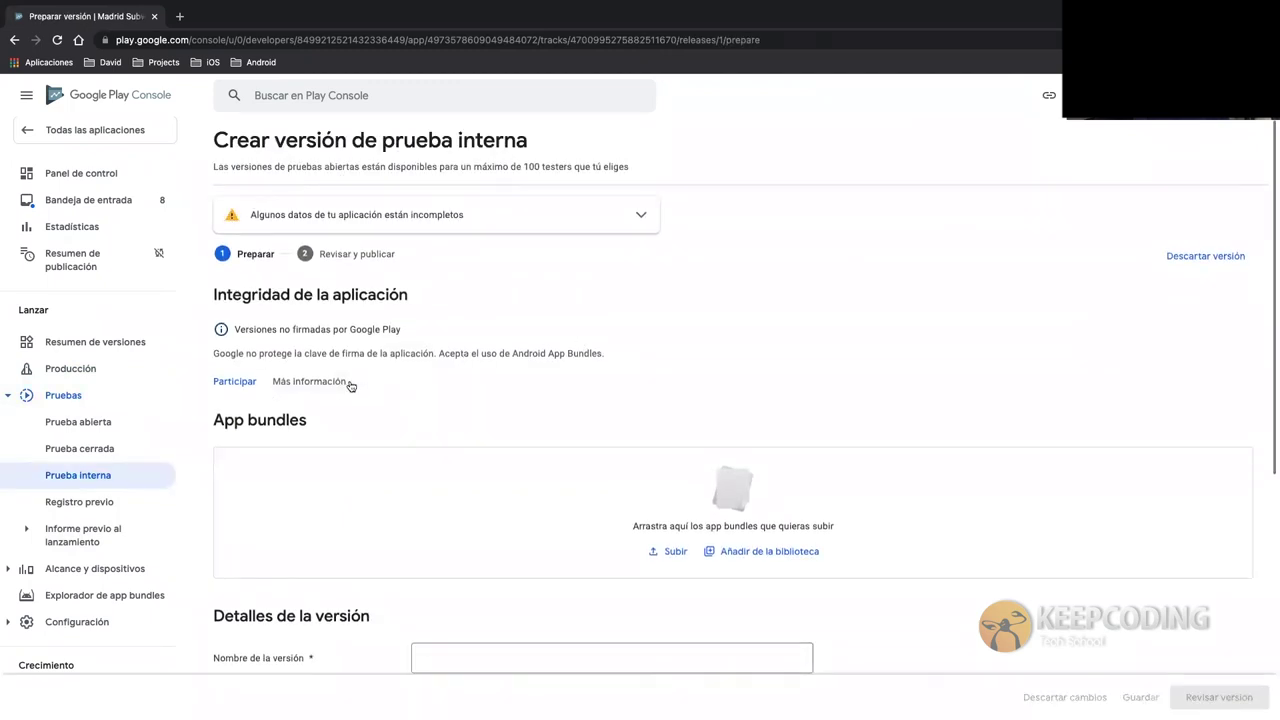
- Review the internal test release's details, focusing the release name field and highlighting the en-US and es-ES release notes placeholders
scroll(350, 386, down, 3)
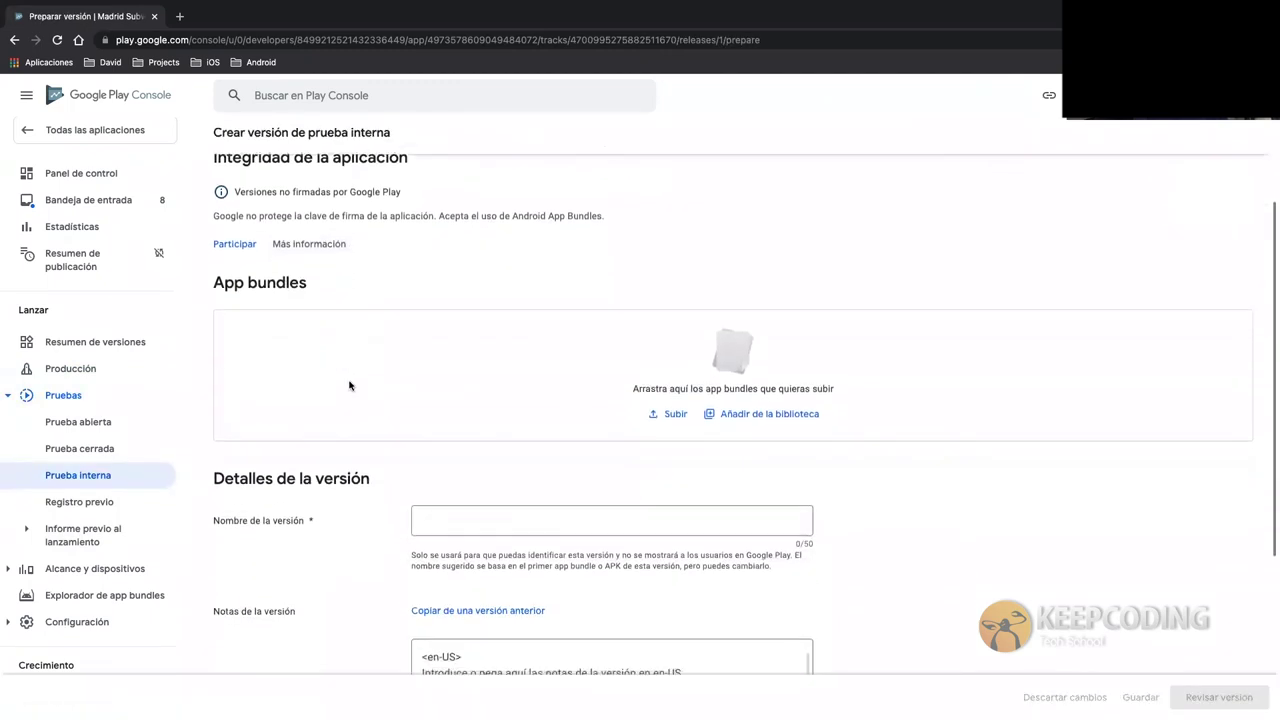
scroll(349, 386, down, 4)
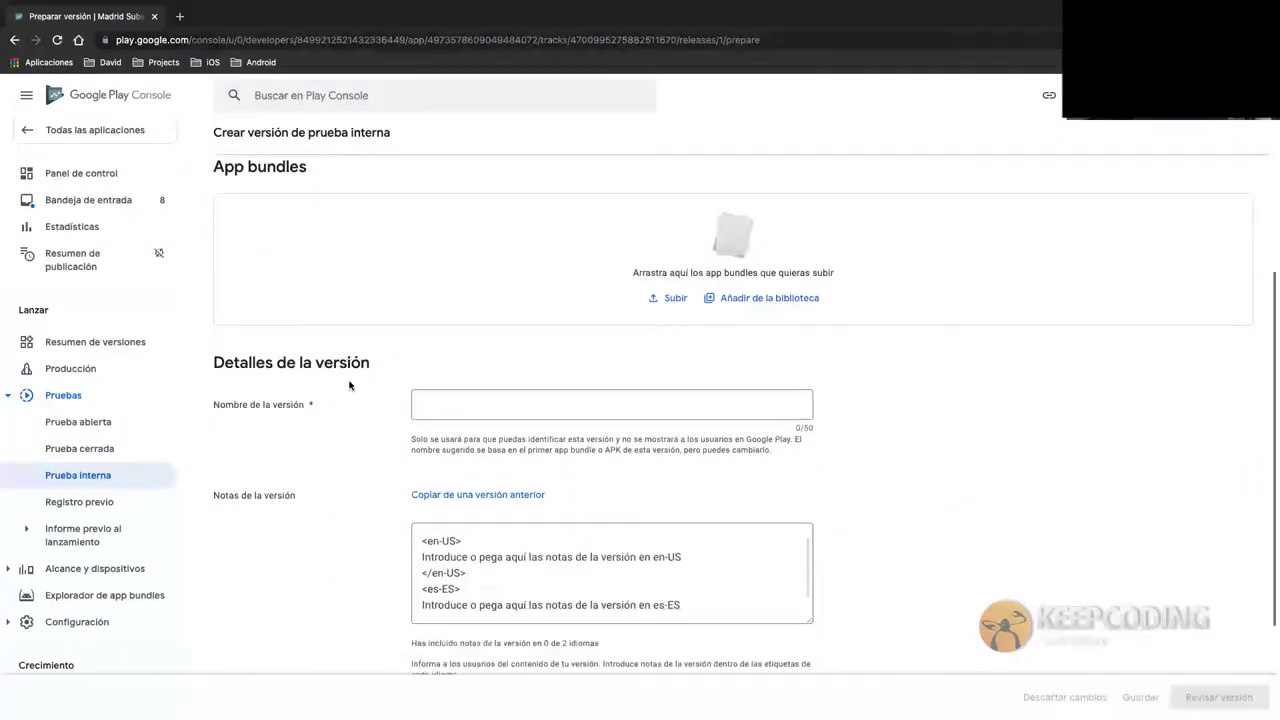
click(458, 333)
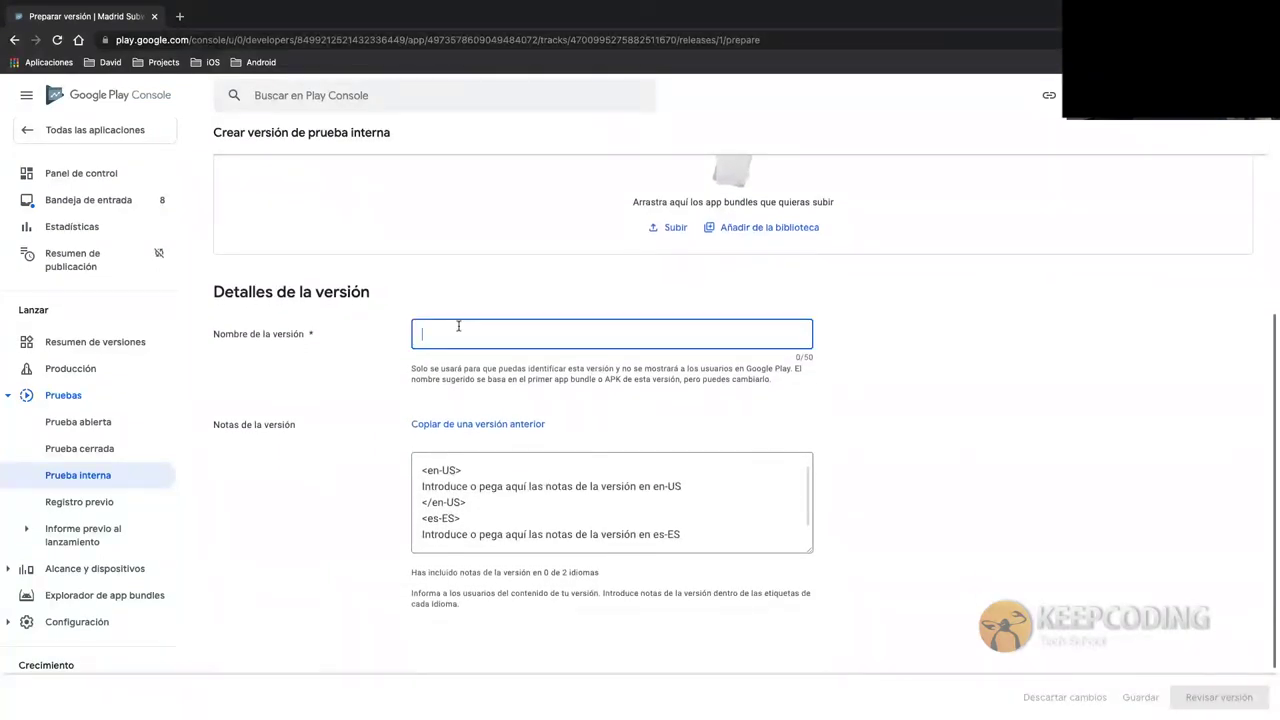
scroll(484, 477, up, 1)
triple_click(484, 477)
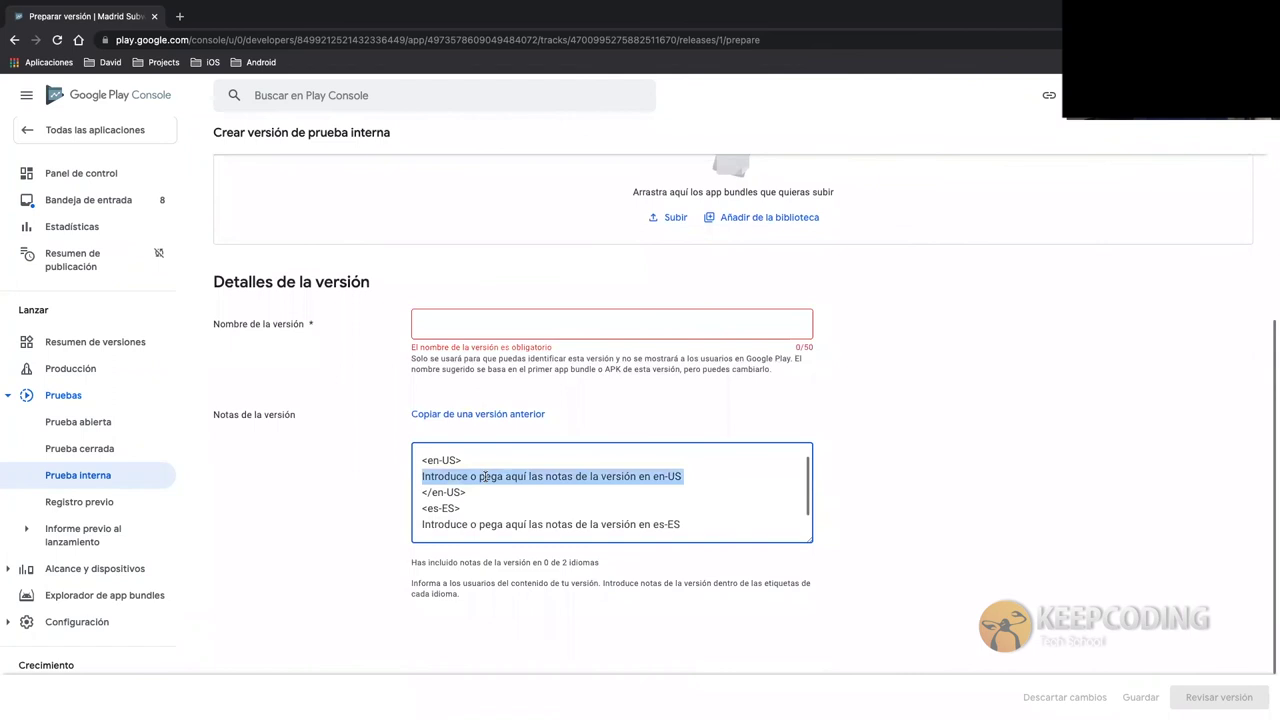
triple_click(460, 524)
scroll(460, 522, down, 1)
scroll(461, 520, up, 2)
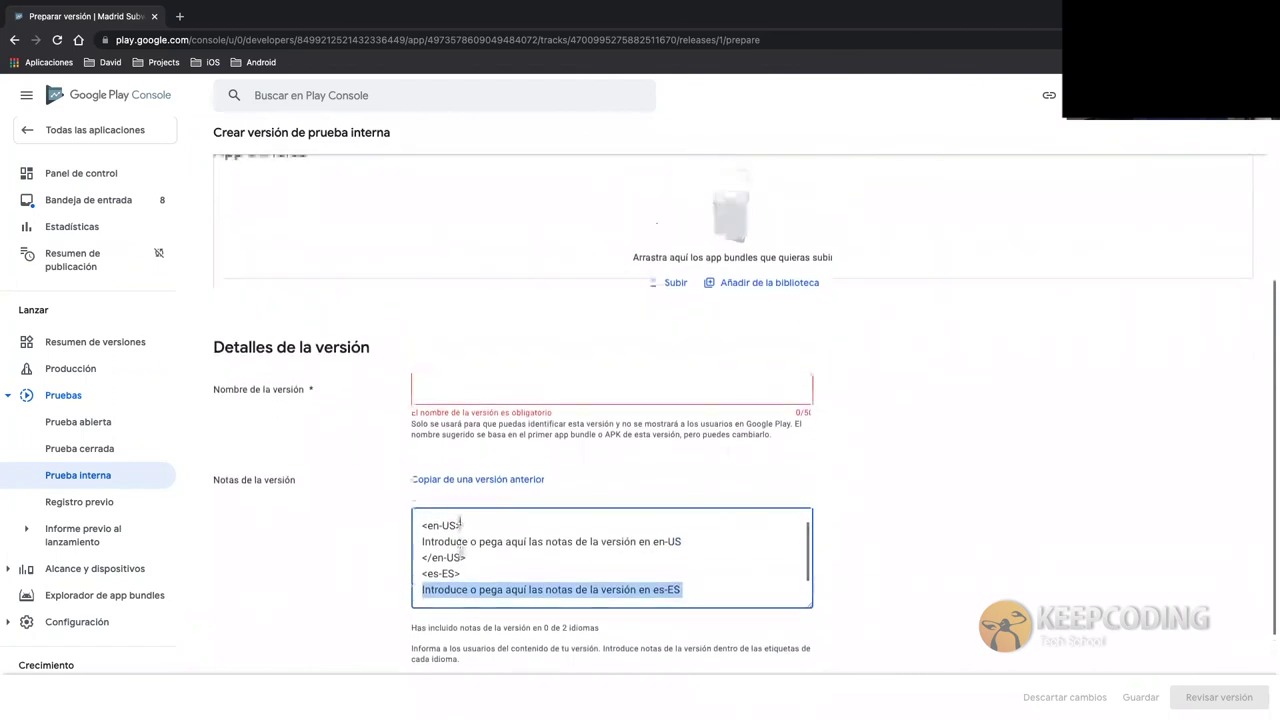
- Highlight the App bundles heading and upload prompt in the internal test release form, then clear the highlight
scroll(480, 277, up, 3)
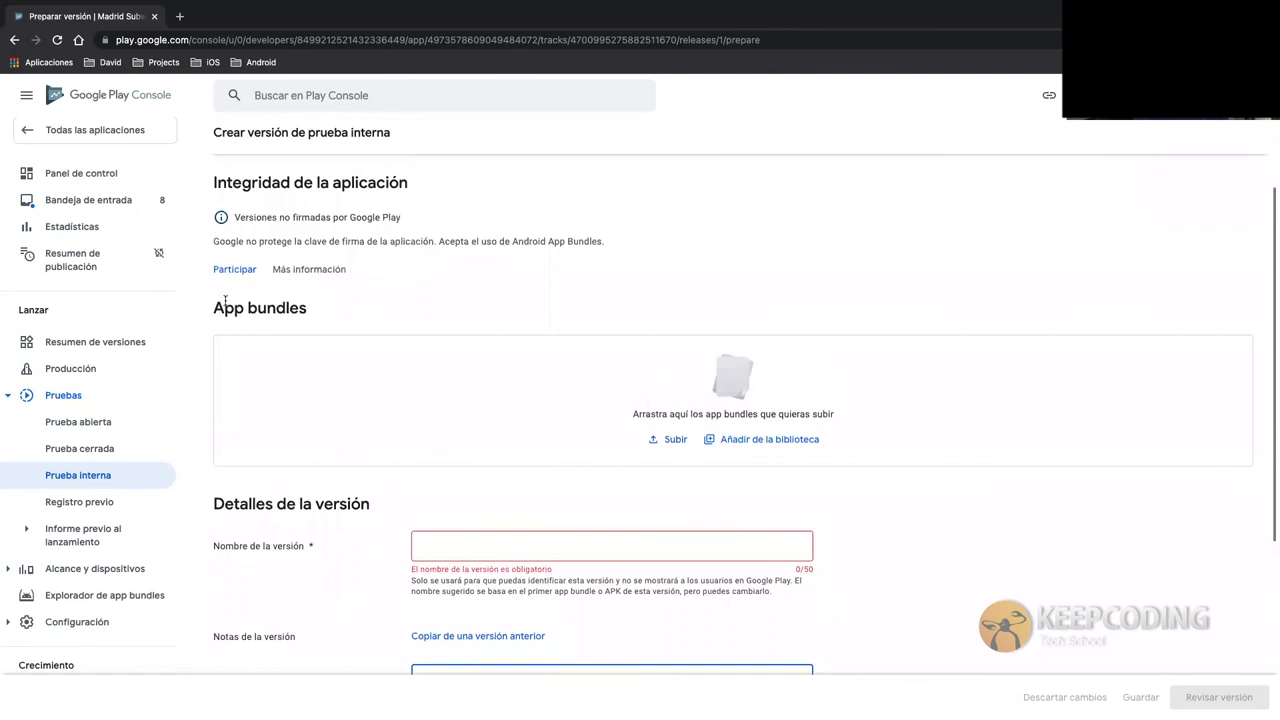
drag(214, 304, 883, 421)
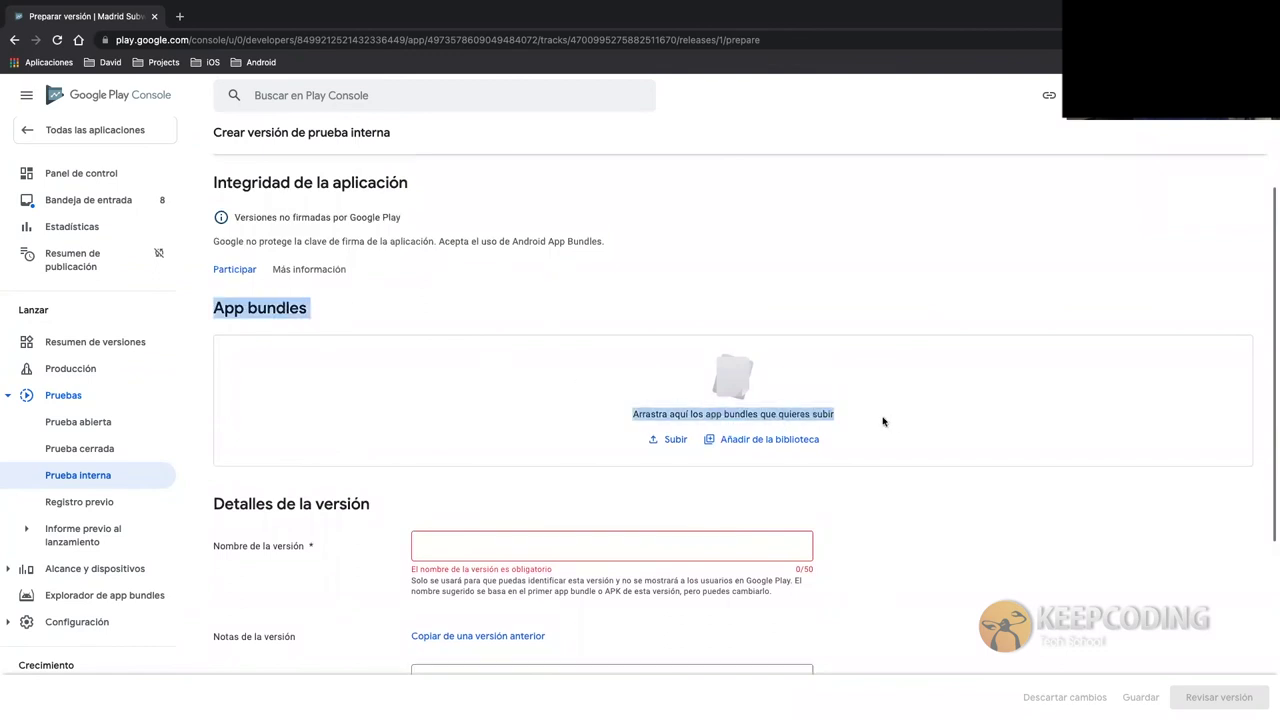
click(649, 316)
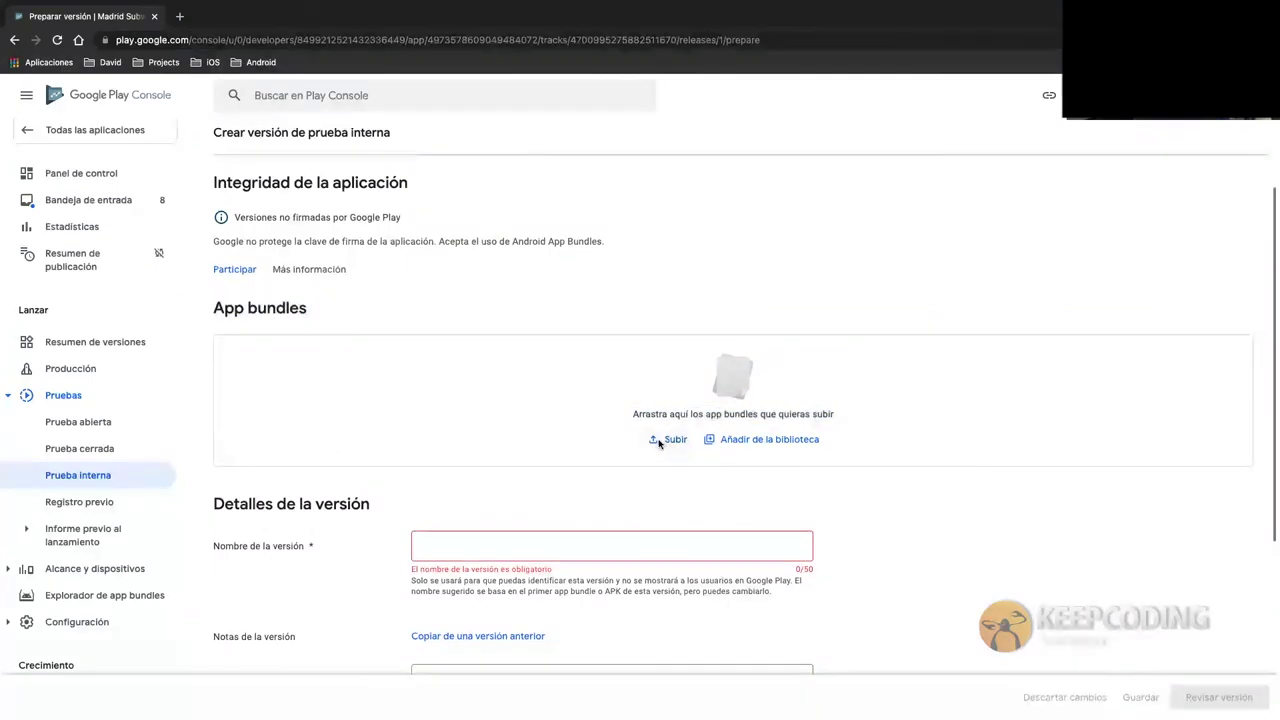